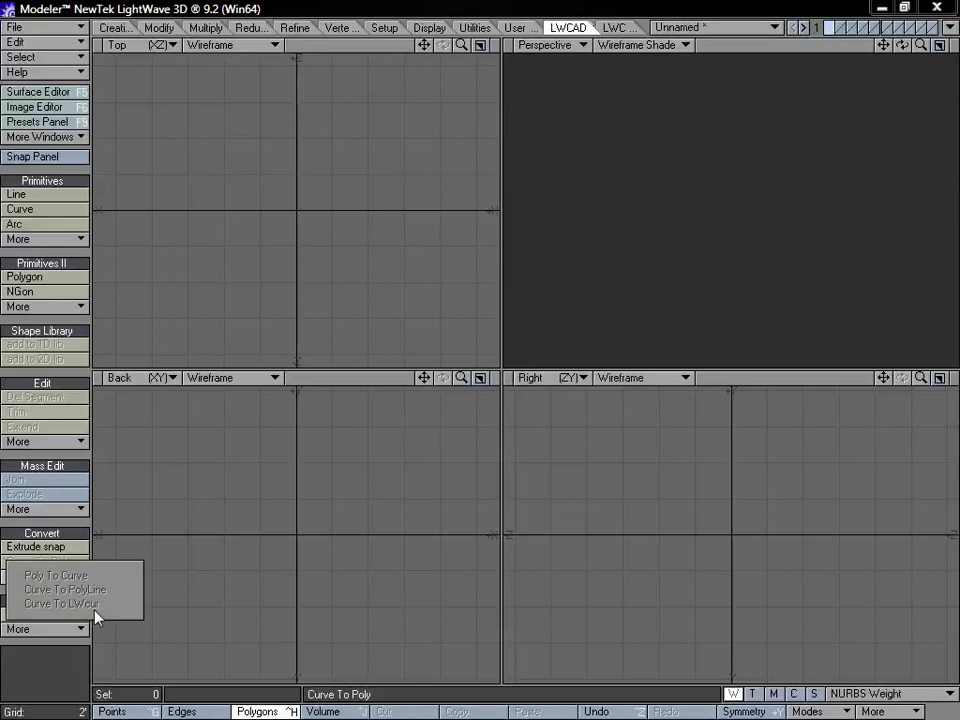
# - Draw a rectangle about 5'10" by 4'4" in the Top view
pyautogui.click(231, 564)
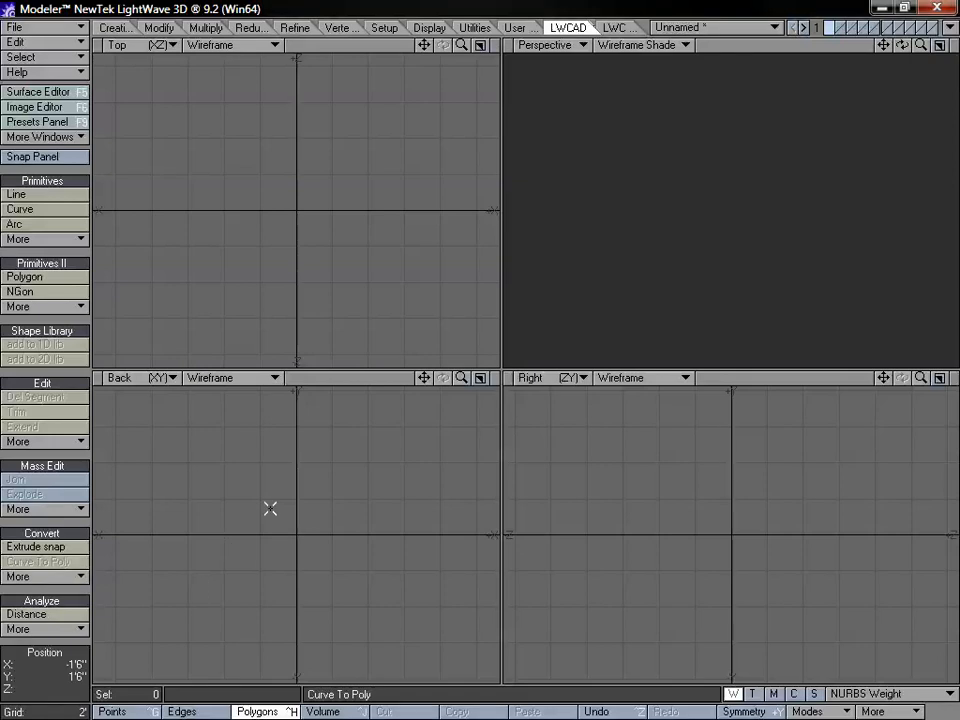
pyautogui.click(70, 239)
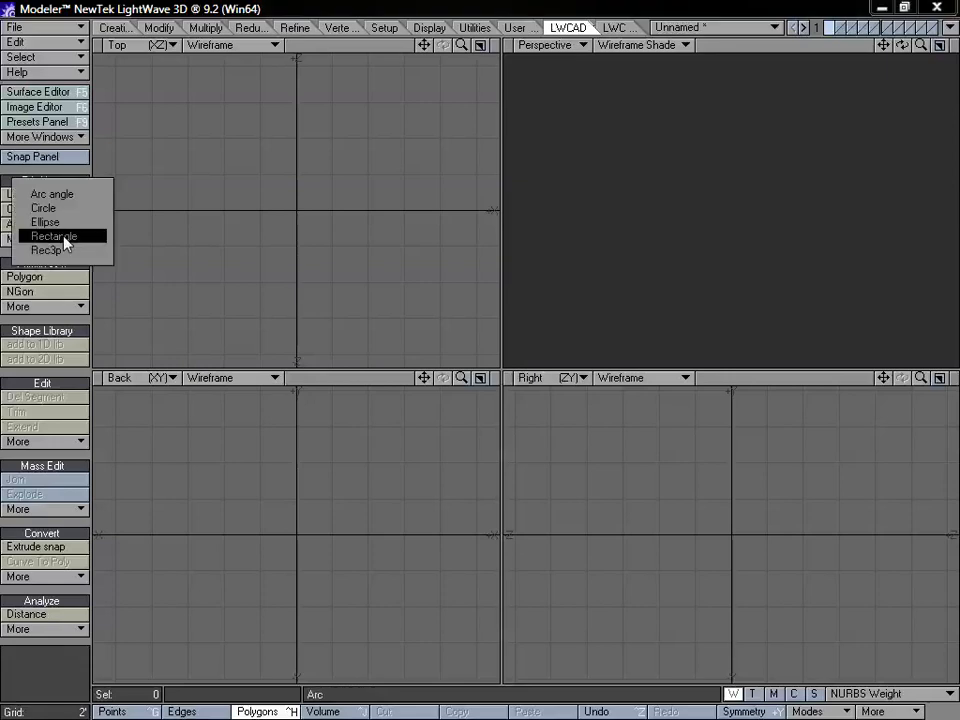
pyautogui.click(75, 245)
pyautogui.moveTo(182, 184); pyautogui.dragTo(287, 264)
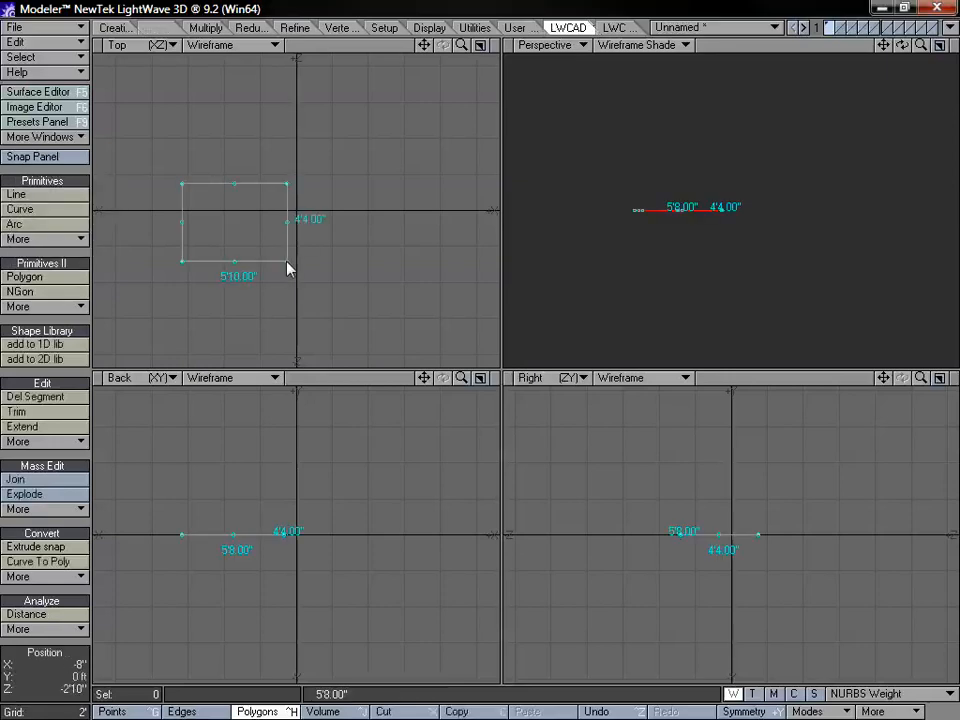
# - Set Curve Boolean to add and draw further overlapping rectangles in the Top view to build one merged, stepped outline
pyautogui.press('n')
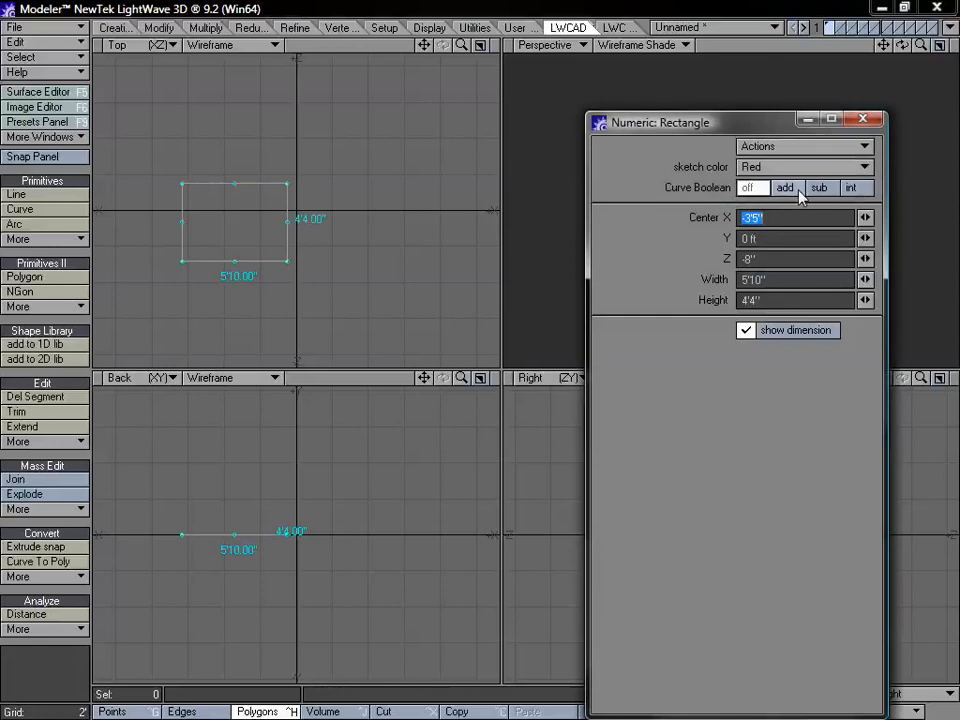
pyautogui.click(790, 188)
pyautogui.moveTo(367, 206); pyautogui.dragTo(266, 296)
pyautogui.moveTo(255, 99); pyautogui.dragTo(212, 186)
pyautogui.moveTo(215, 72); pyautogui.dragTo(336, 130)
pyautogui.moveTo(223, 103); pyautogui.dragTo(237, 112)
pyautogui.press('space')
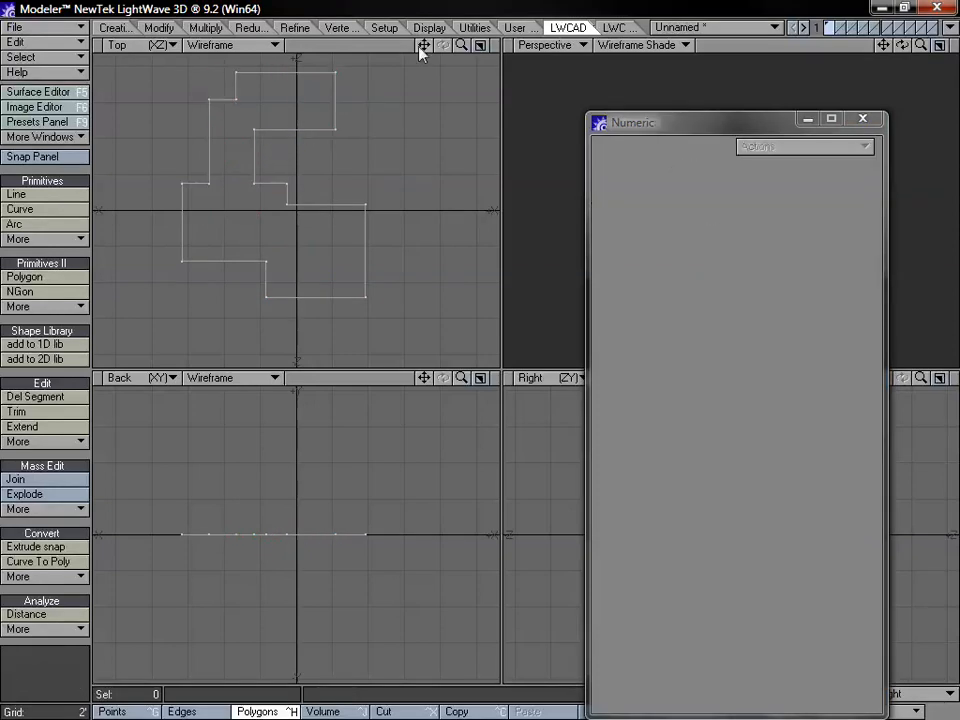
# - Extrude the stepped outline upward in the Back view with Extrude snap to a height of about 5'4"
pyautogui.moveTo(423, 45); pyautogui.dragTo(420, 72)
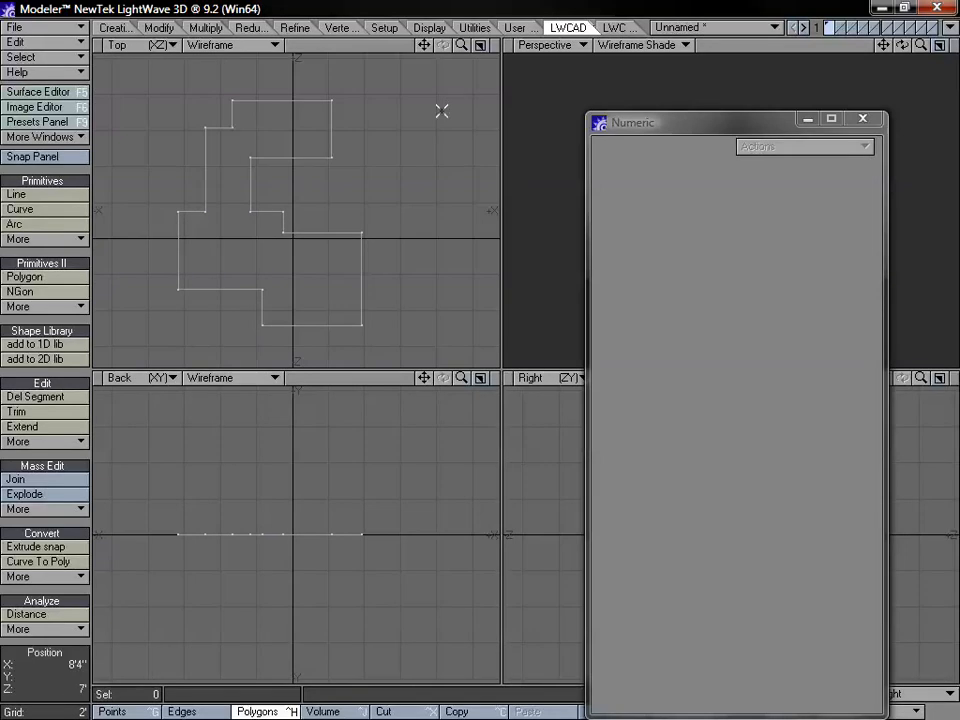
pyautogui.click(57, 548)
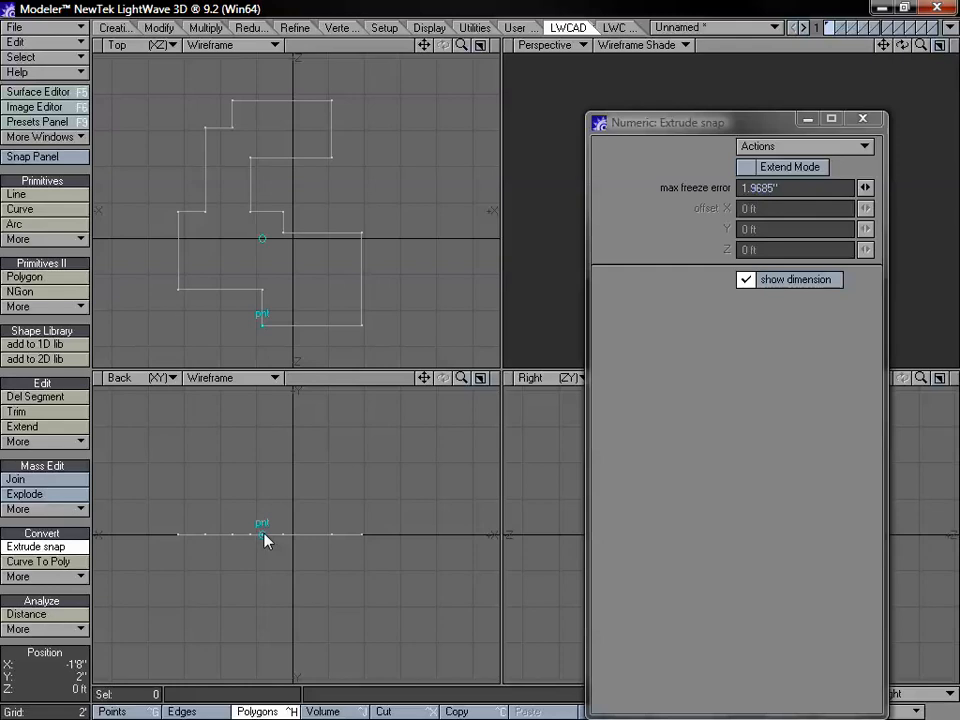
pyautogui.moveTo(276, 537); pyautogui.dragTo(263, 460)
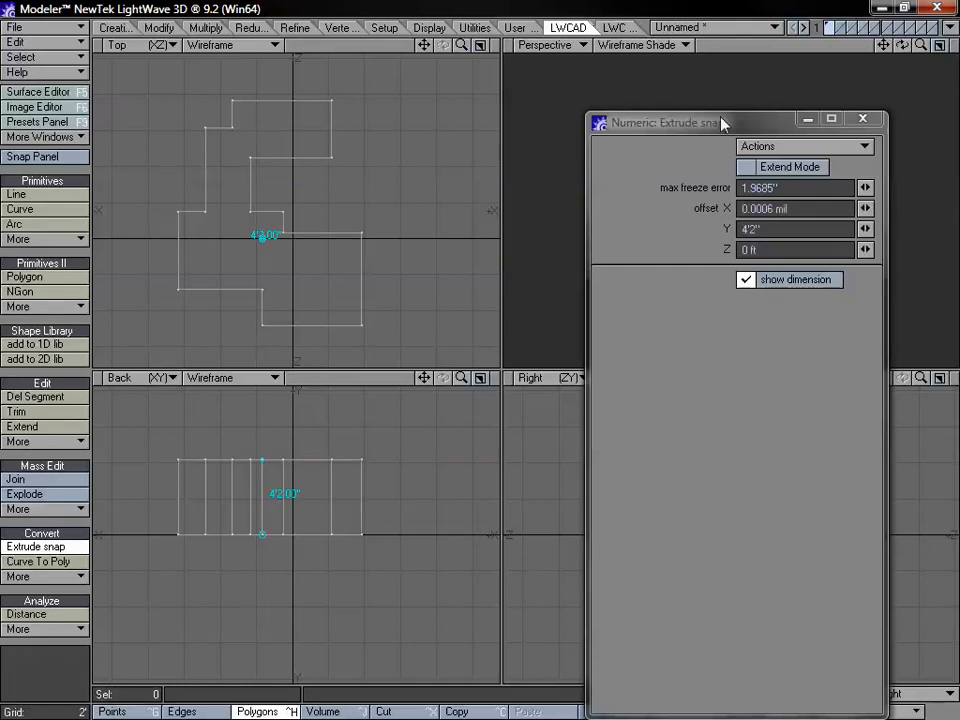
pyautogui.moveTo(722, 122)
pyautogui.mouseDown()
pyautogui.moveTo(612, 210)
pyautogui.moveTo(562, 287)
pyautogui.mouseUp()
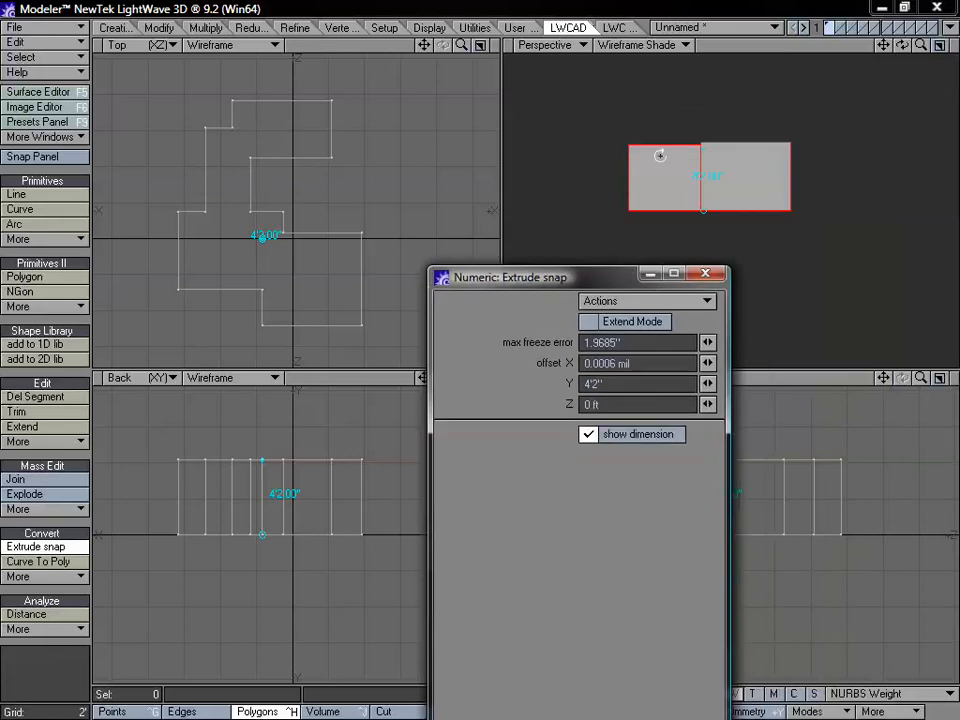
pyautogui.keyDown('alt'); pyautogui.moveTo(660, 154); pyautogui.dragTo(731, 218); pyautogui.keyUp('alt')
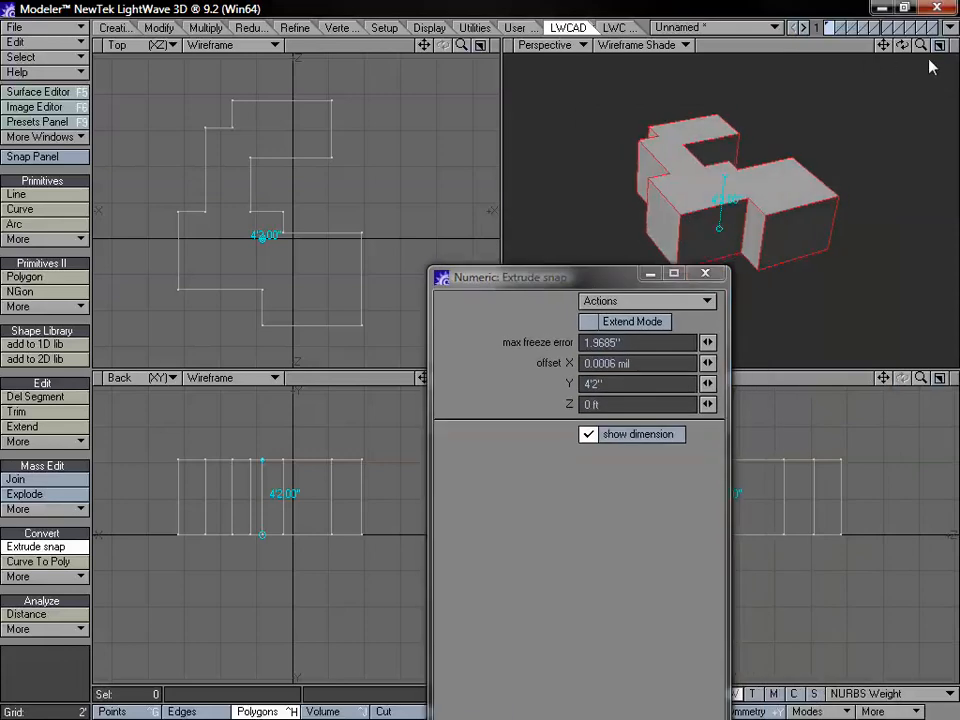
pyautogui.moveTo(920, 45); pyautogui.dragTo(883, 47)
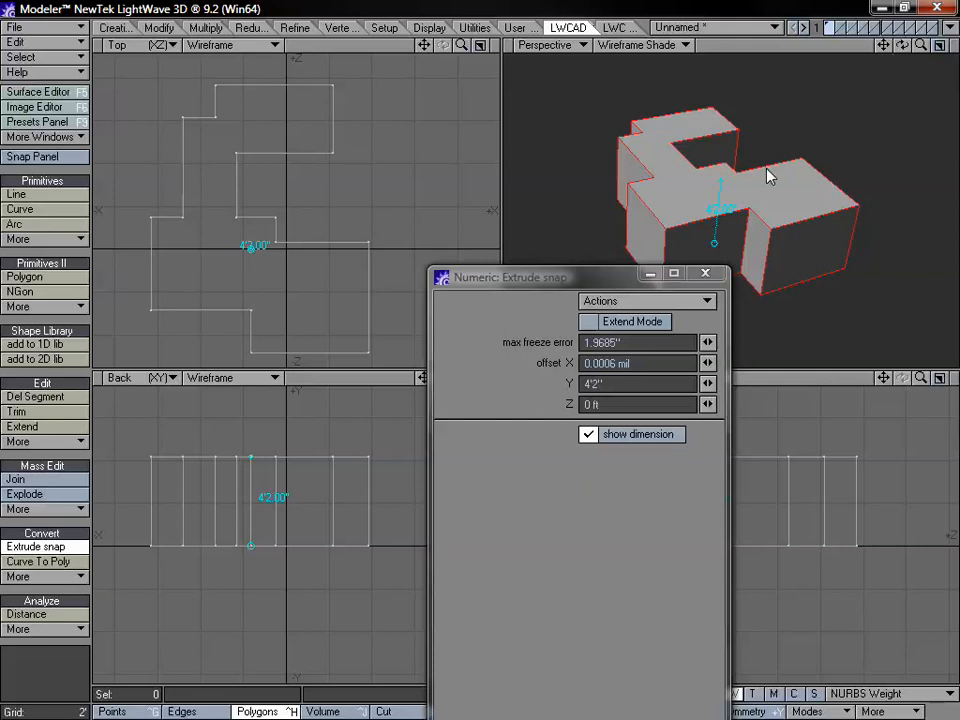
pyautogui.keyDown('alt'); pyautogui.moveTo(795, 176); pyautogui.dragTo(807, 205); pyautogui.keyUp('alt')
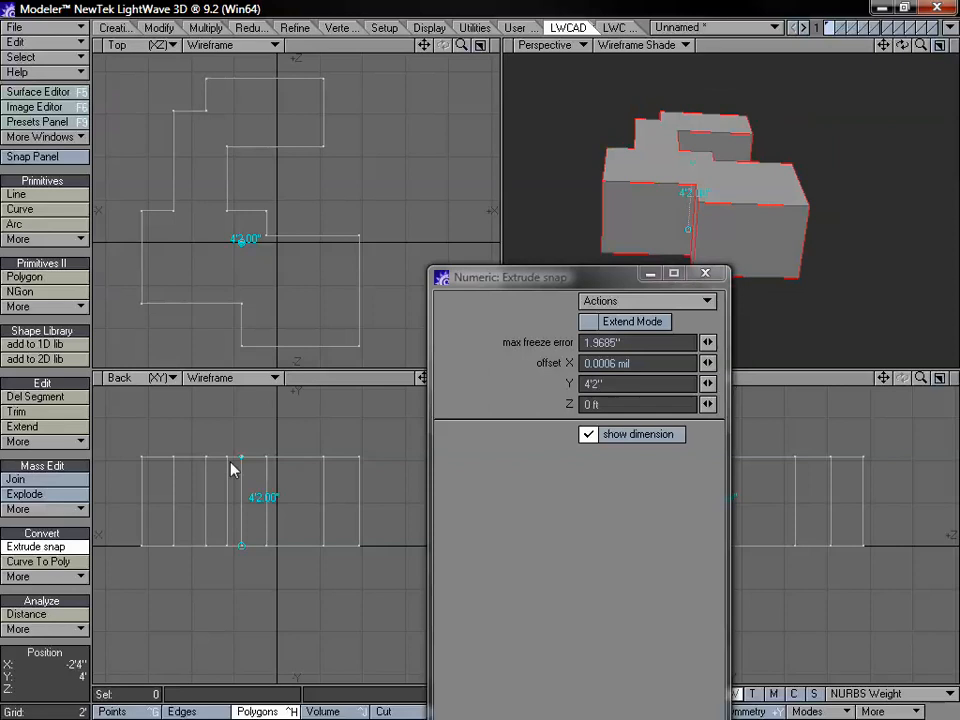
pyautogui.moveTo(242, 461)
pyautogui.mouseDown()
pyautogui.moveTo(240, 480)
pyautogui.moveTo(244, 438)
pyautogui.mouseUp()
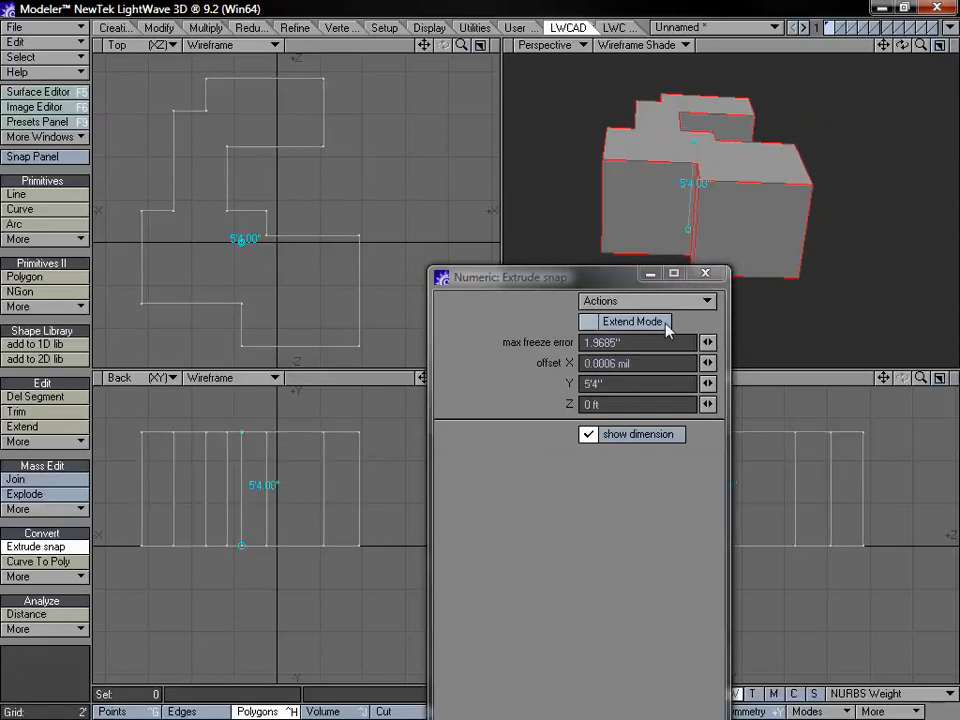
# - Try Extend Mode on the extrusion with the height lowered to about 4'10", then switch the mode off again
pyautogui.moveTo(537, 281); pyautogui.dragTo(510, 314)
pyautogui.click(600, 347)
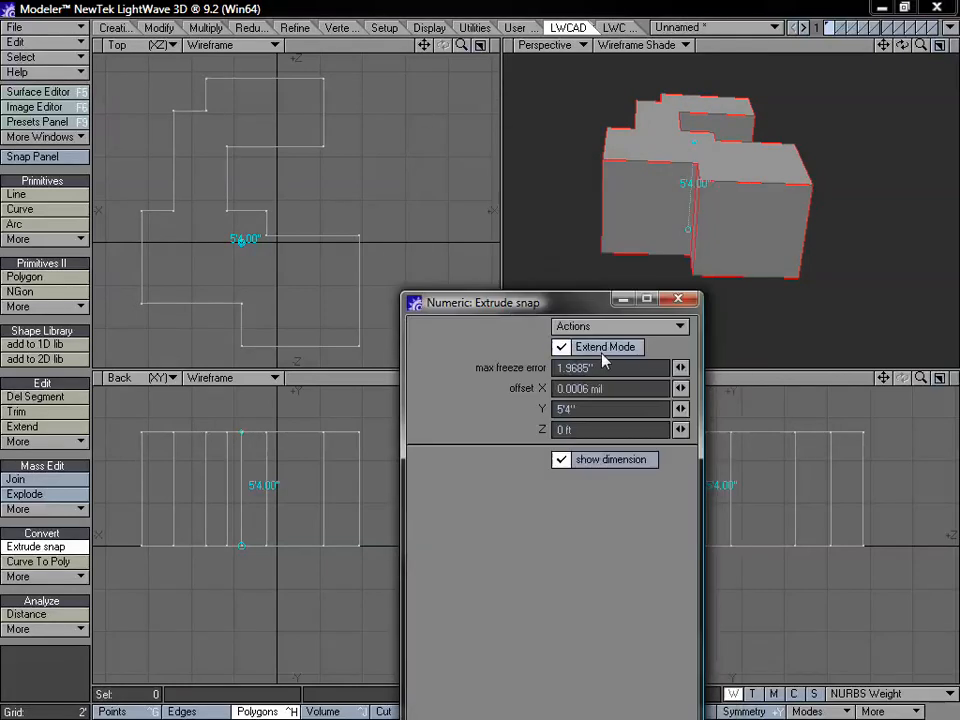
pyautogui.moveTo(251, 446)
pyautogui.mouseDown()
pyautogui.moveTo(249, 461)
pyautogui.moveTo(231, 454)
pyautogui.moveTo(244, 448)
pyautogui.mouseUp()
pyautogui.keyDown('alt'); pyautogui.moveTo(800, 255); pyautogui.dragTo(654, 161); pyautogui.keyUp('alt')
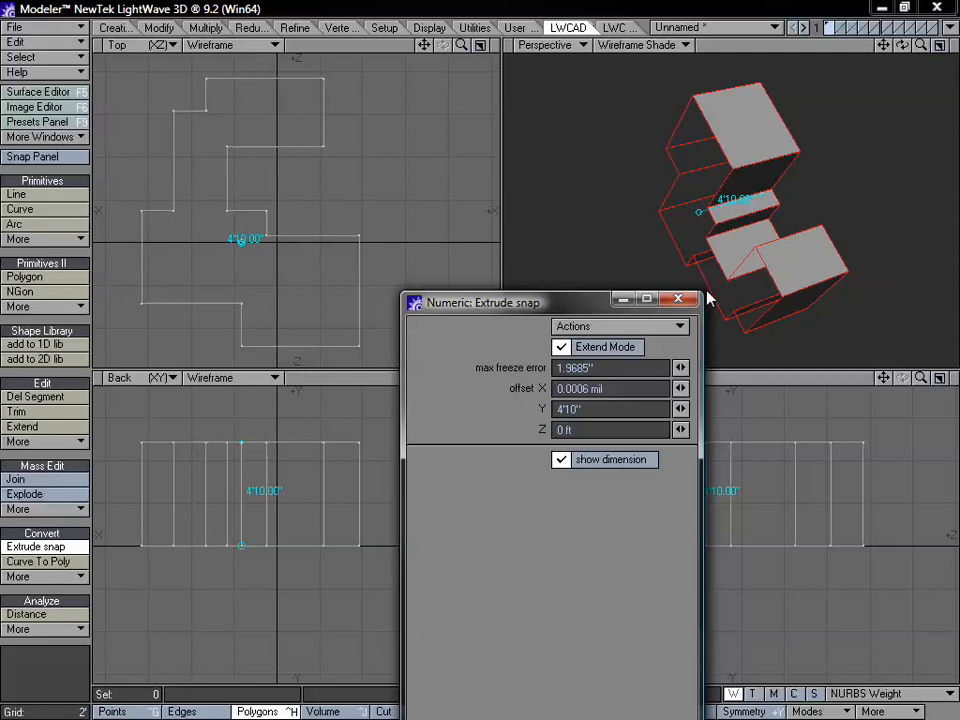
pyautogui.click(593, 358)
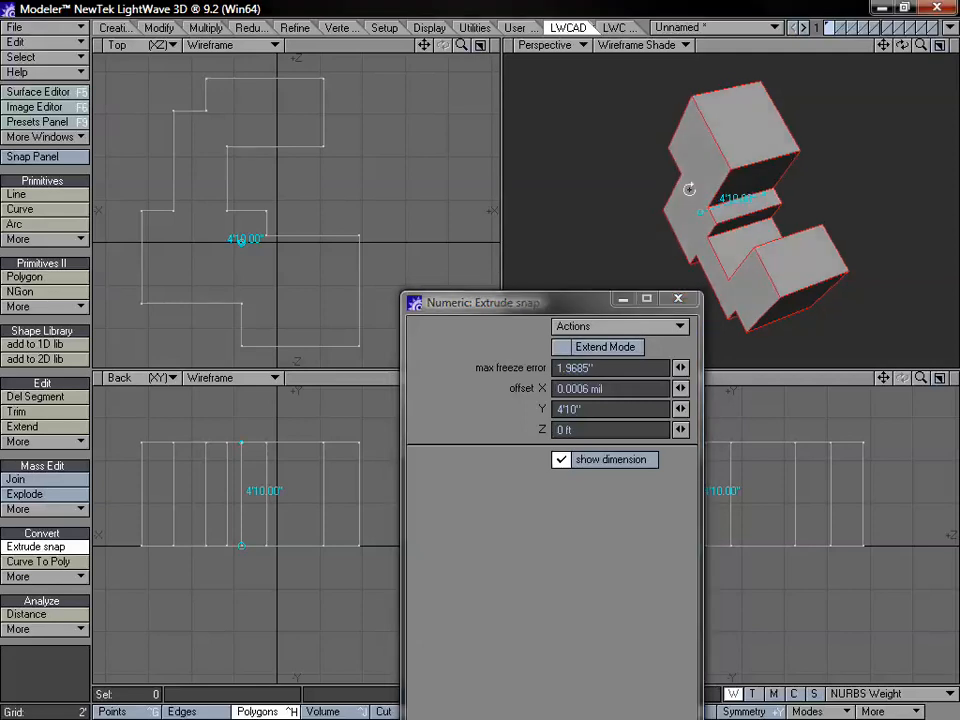
pyautogui.keyDown('alt'); pyautogui.moveTo(688, 189); pyautogui.dragTo(758, 262); pyautogui.keyUp('alt')
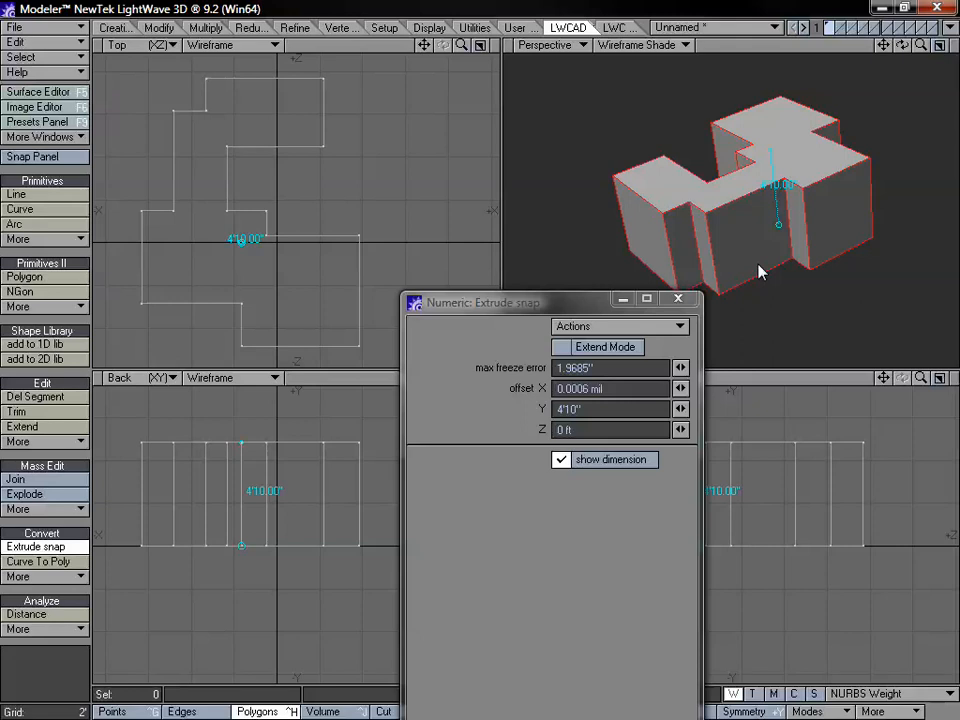
# - Close the Extrude snap numeric settings and delete the extruded object
pyautogui.moveTo(470, 302); pyautogui.dragTo(510, 154)
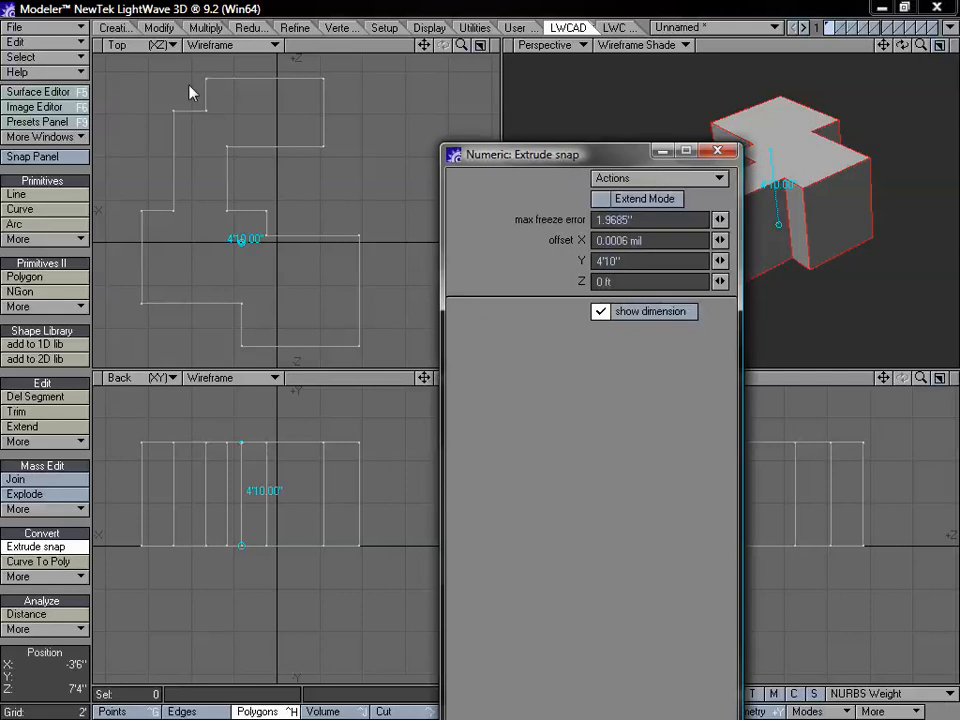
pyautogui.click(718, 151)
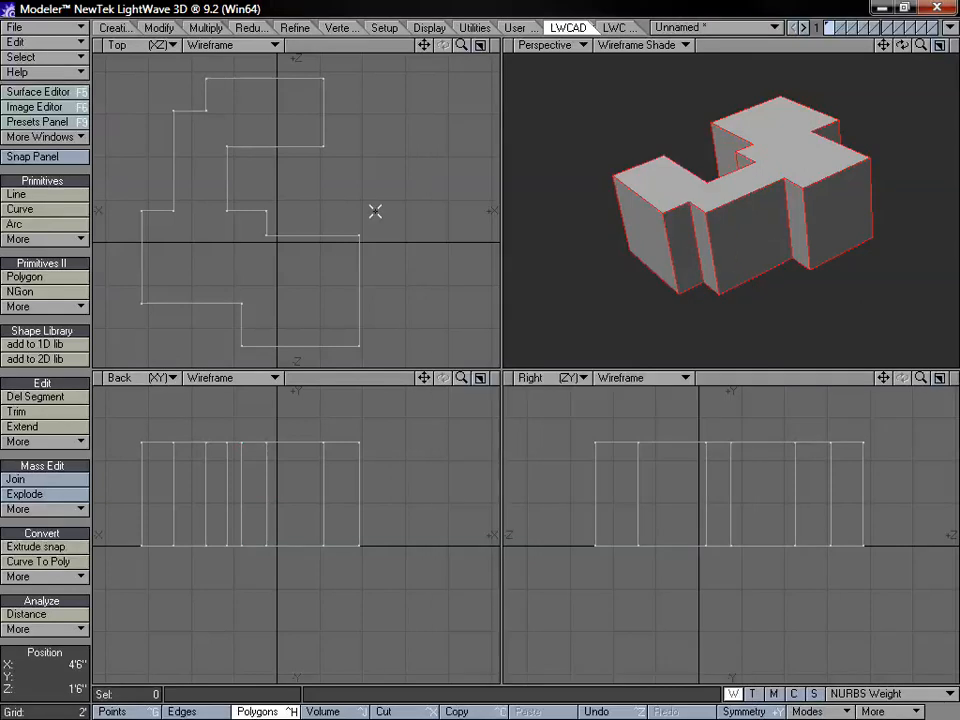
pyautogui.press('Delete')
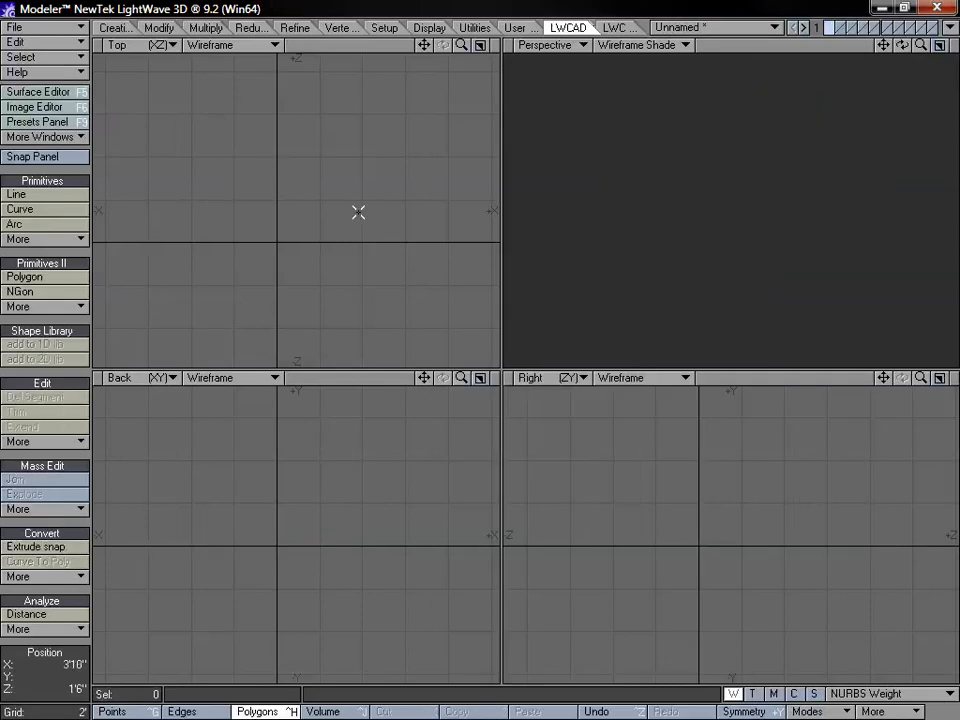
# - Draw a circle with a radius of about 3'8" in the Top view
pyautogui.click(57, 240)
pyautogui.click(73, 216)
pyautogui.moveTo(216, 187); pyautogui.dragTo(290, 165)
# - Add a rectangle about 10'6" by 7'10" overlapping the circle, plus a smaller rectangle over its upper-right corner
pyautogui.click(62, 240)
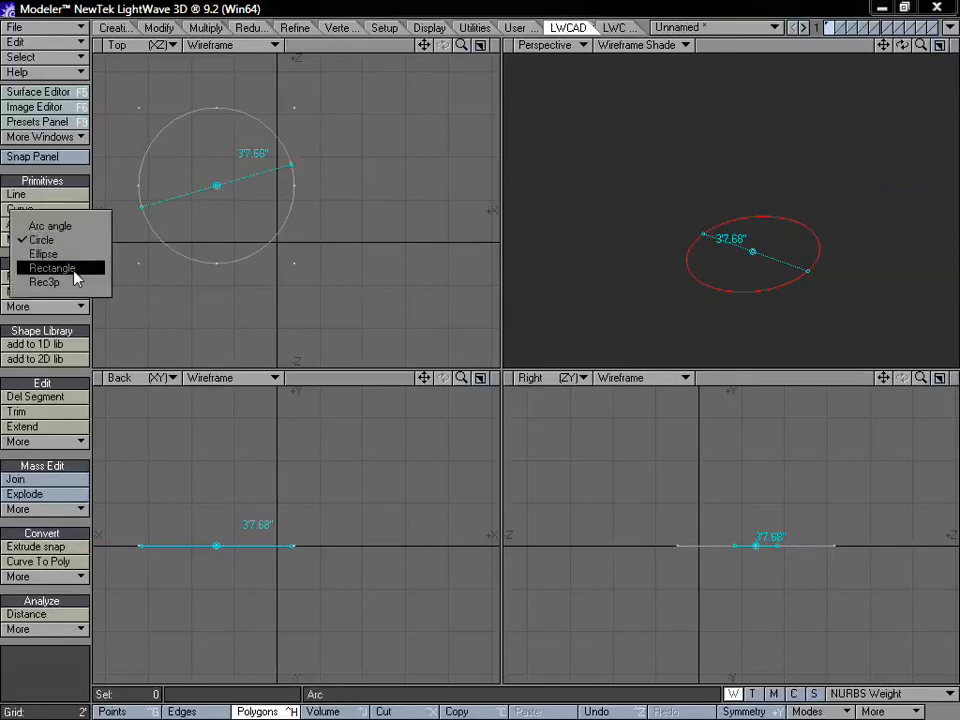
pyautogui.click(75, 269)
pyautogui.moveTo(209, 161); pyautogui.dragTo(434, 329)
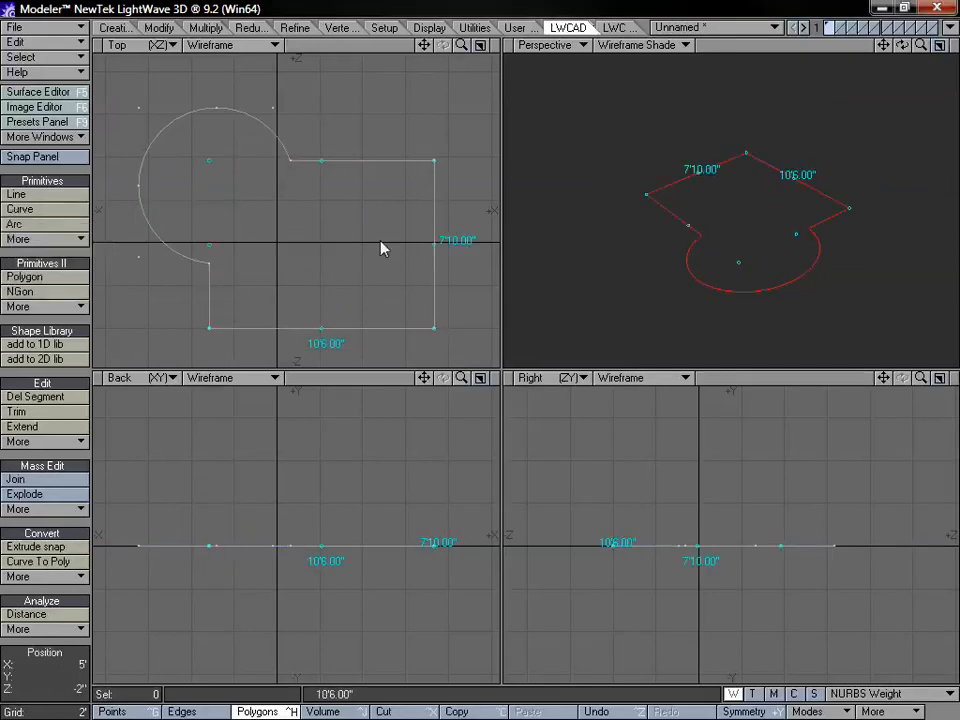
pyautogui.moveTo(321, 160); pyautogui.dragTo(452, 220)
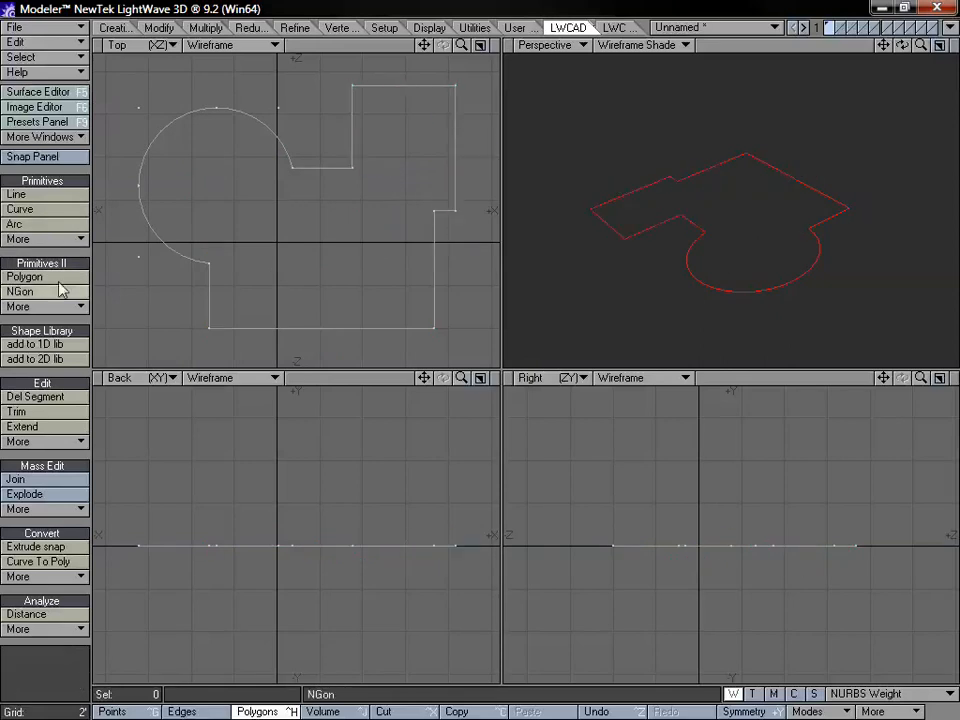
# - Add a circle of about 4'9" radius over the lower-right corner of the merged outline and finish drawing
pyautogui.click(60, 239)
pyautogui.click(40, 210)
pyautogui.moveTo(452, 346); pyautogui.dragTo(388, 278)
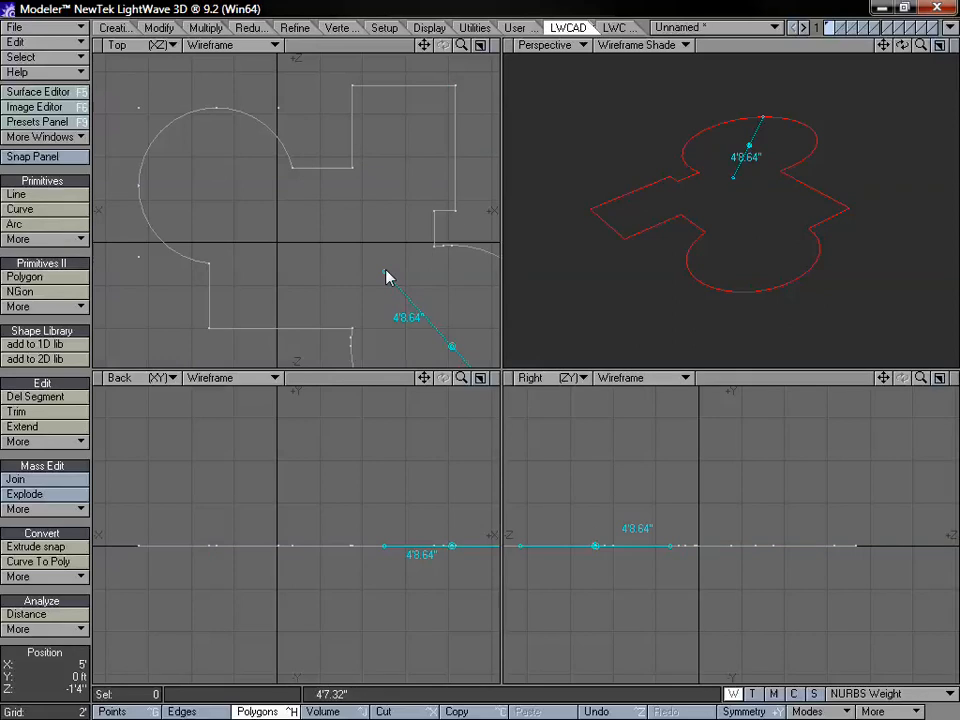
pyautogui.press('space')
# - Extrude the combined circle-and-rectangle outline upward about 5'4" in the Back view with Extrude snap
pyautogui.moveTo(424, 45); pyautogui.dragTo(427, 50)
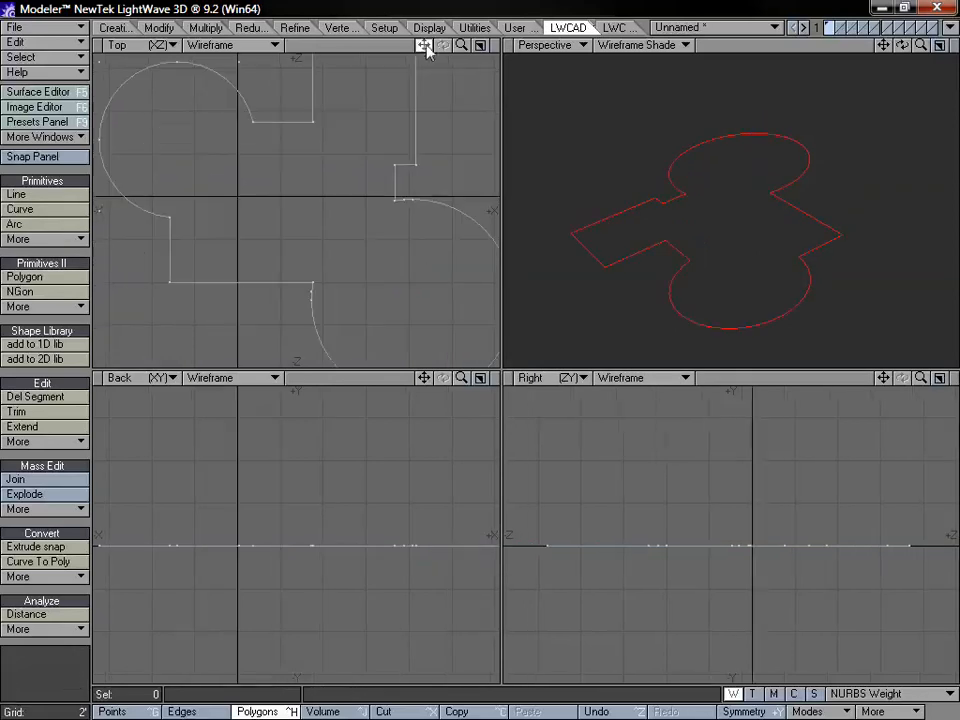
pyautogui.press('a')
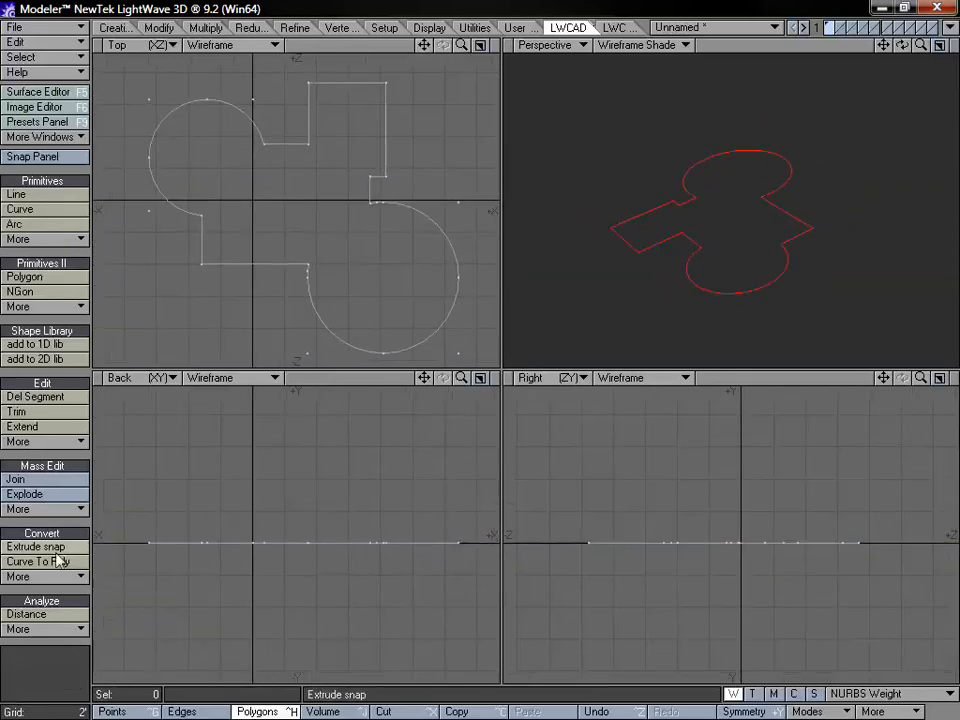
pyautogui.click(50, 547)
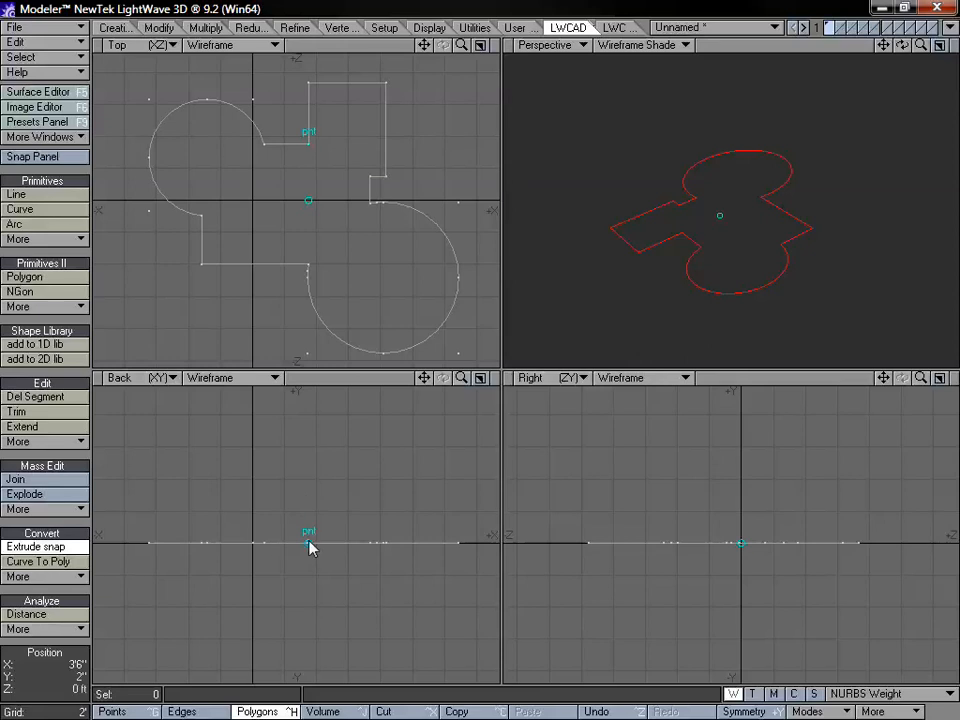
pyautogui.moveTo(310, 547); pyautogui.dragTo(310, 463)
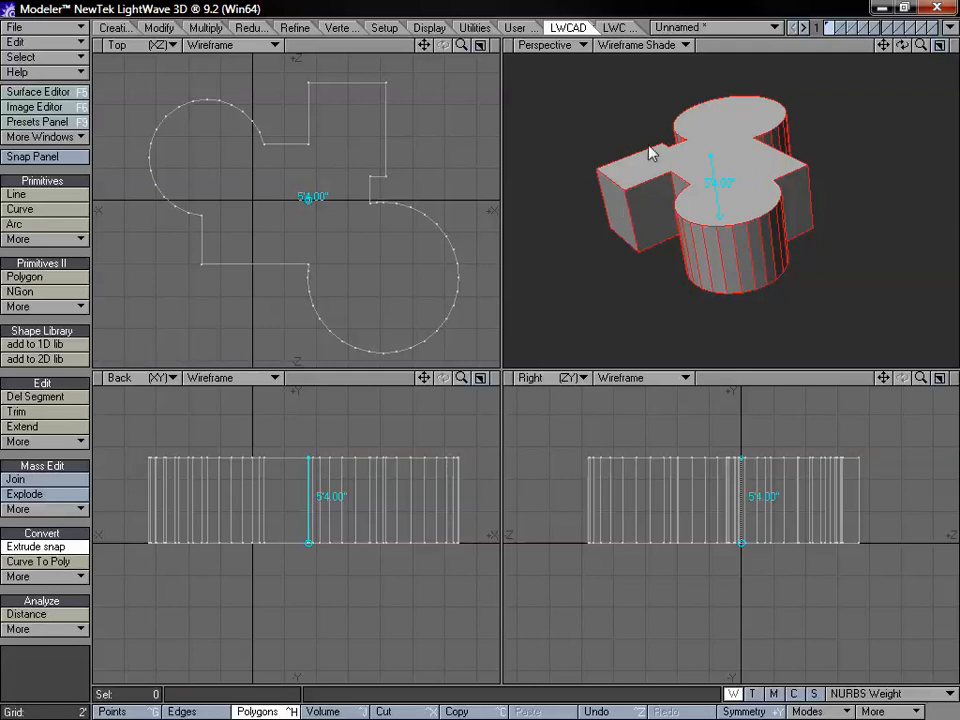
pyautogui.keyDown('alt'); pyautogui.moveTo(690, 238); pyautogui.dragTo(745, 250); pyautogui.keyUp('alt')
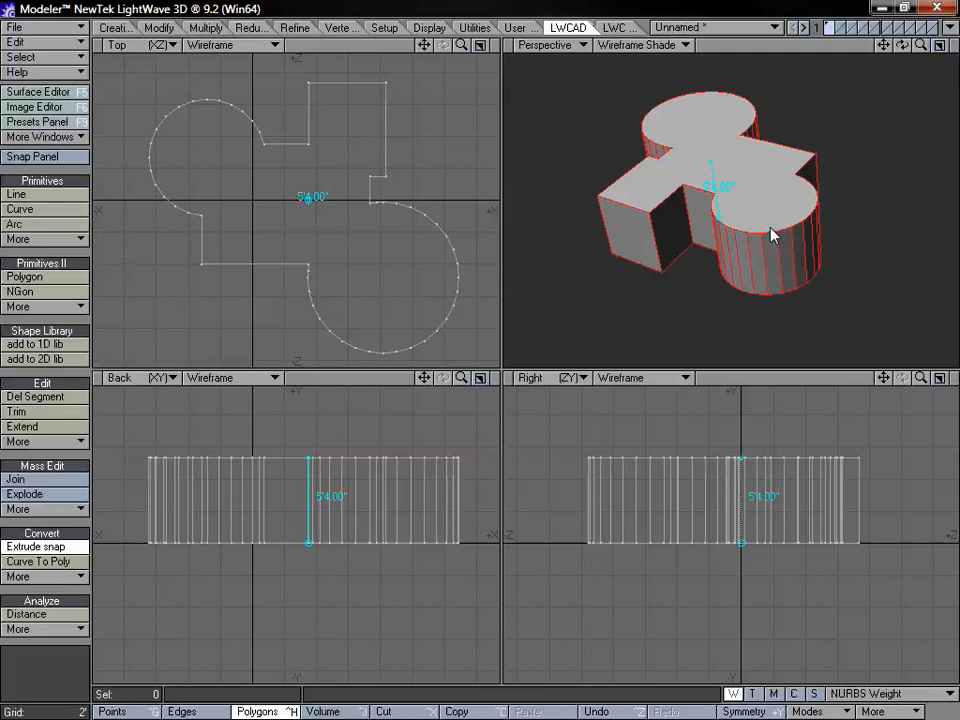
# - Refine the extrusion's curved walls by lowering the max freeze error to 0.25" in the numeric settings
pyautogui.press('n')
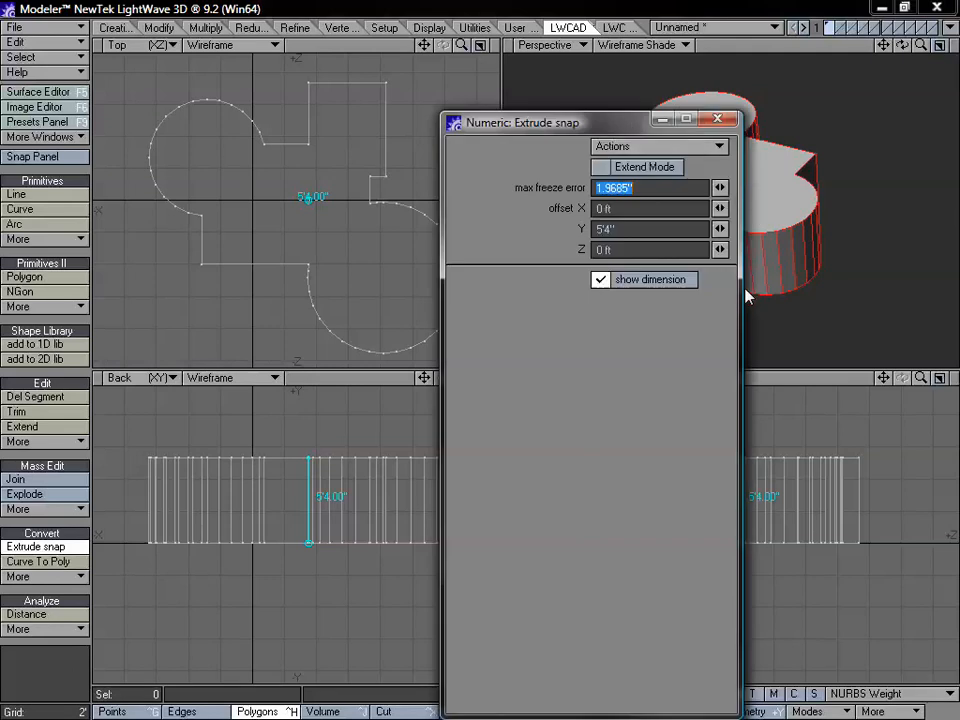
pyautogui.moveTo(593, 122); pyautogui.dragTo(567, 365)
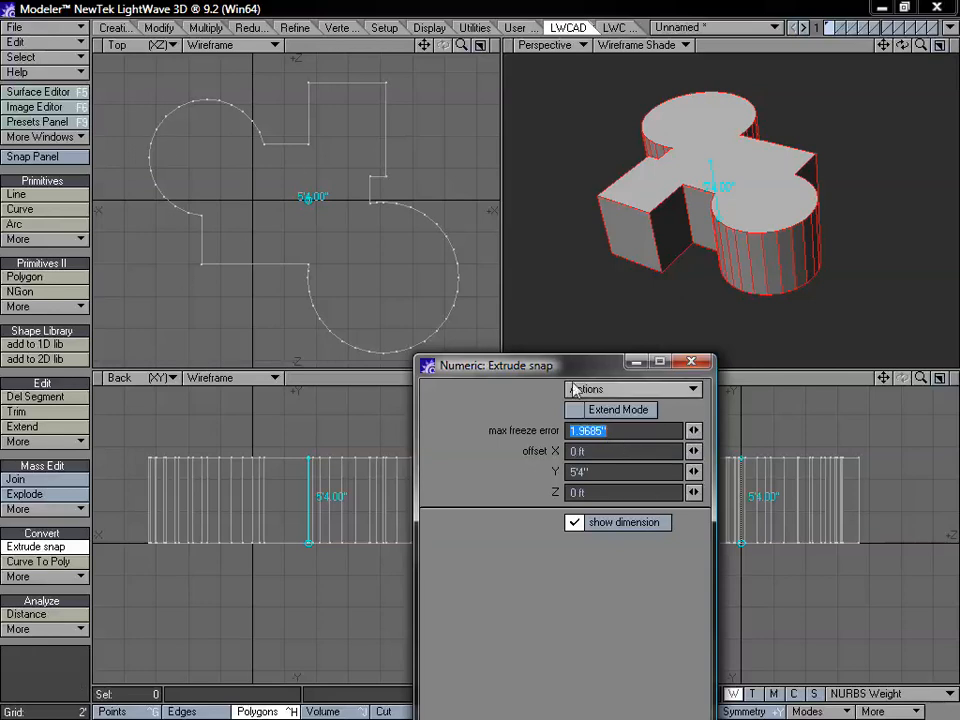
pyautogui.moveTo(693, 431); pyautogui.dragTo(620, 431)
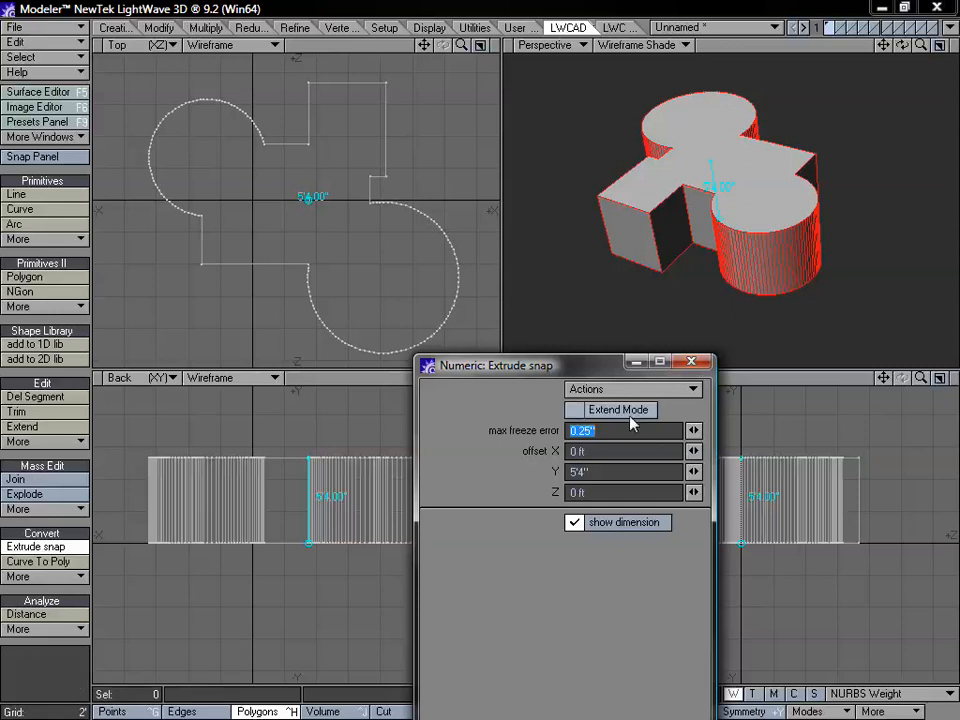
# - Coarsen the extrusion's curved walls by raising the max freeze error to 10'
pyautogui.moveTo(693, 430); pyautogui.dragTo(947, 430)
pyautogui.moveTo(697, 432); pyautogui.dragTo(800, 430)
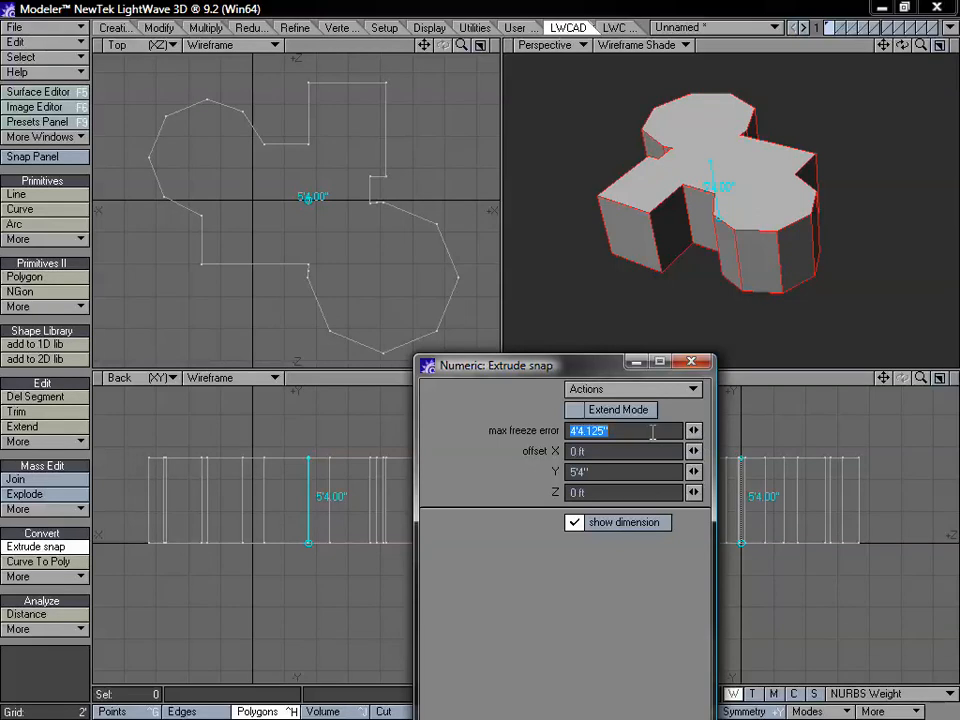
pyautogui.write('10')
pyautogui.press('Tab')
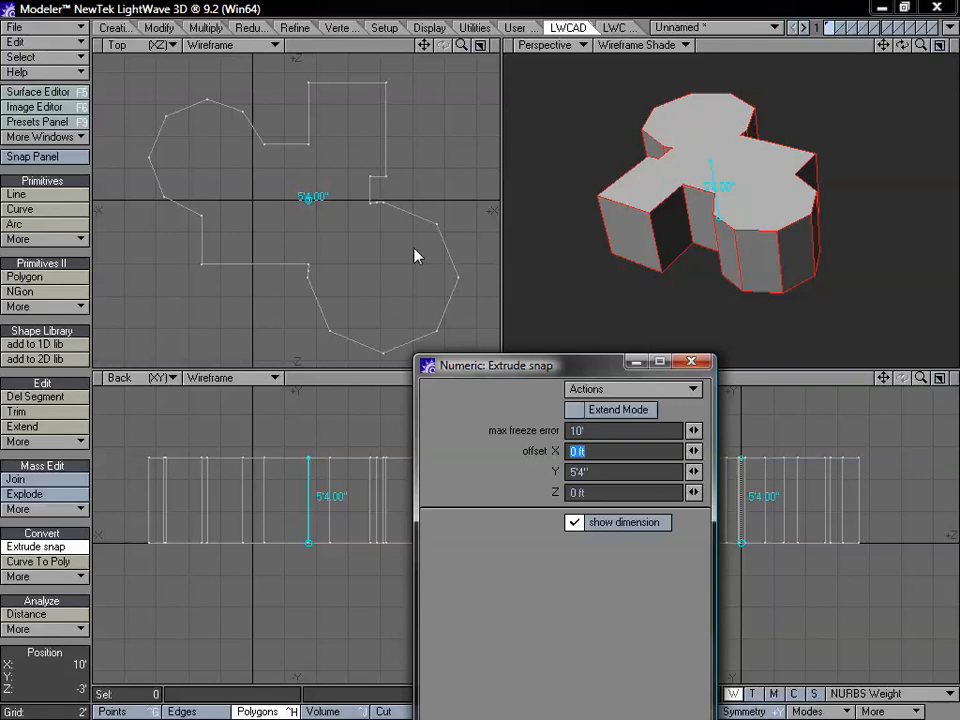
# - Set the extrusion's max freeze error to 3", fine-tune it to 0.5938", and finish the extrusion
pyautogui.click(545, 430)
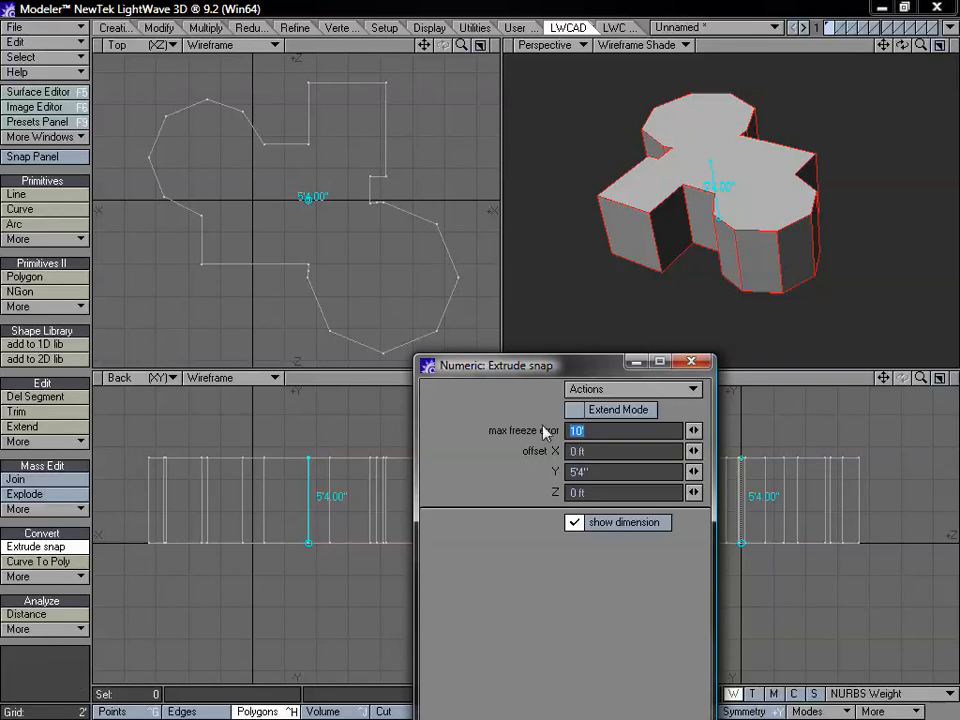
pyautogui.write('3"')
pyautogui.press('Tab')
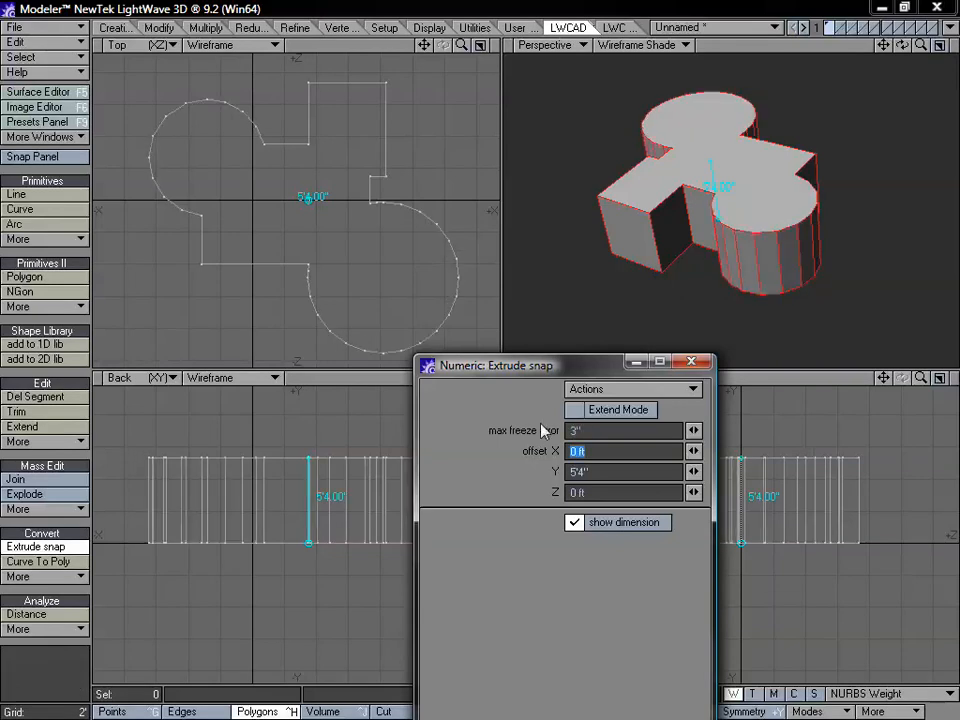
pyautogui.moveTo(693, 430)
pyautogui.mouseDown()
pyautogui.moveTo(633, 430)
pyautogui.moveTo(697, 435)
pyautogui.mouseUp()
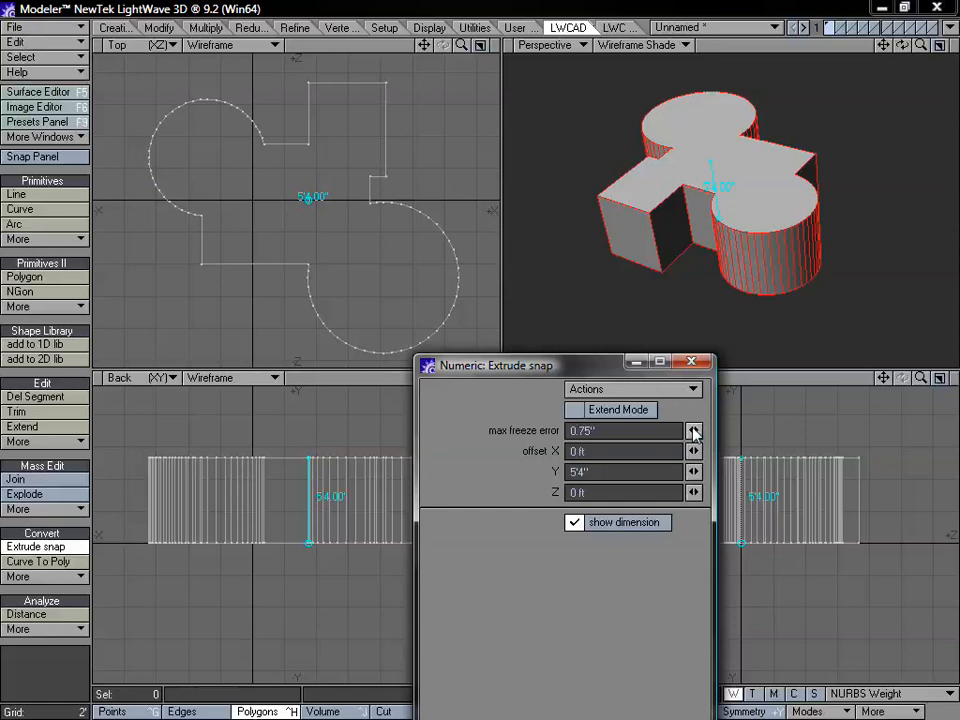
pyautogui.moveTo(695, 430); pyautogui.dragTo(782, 430)
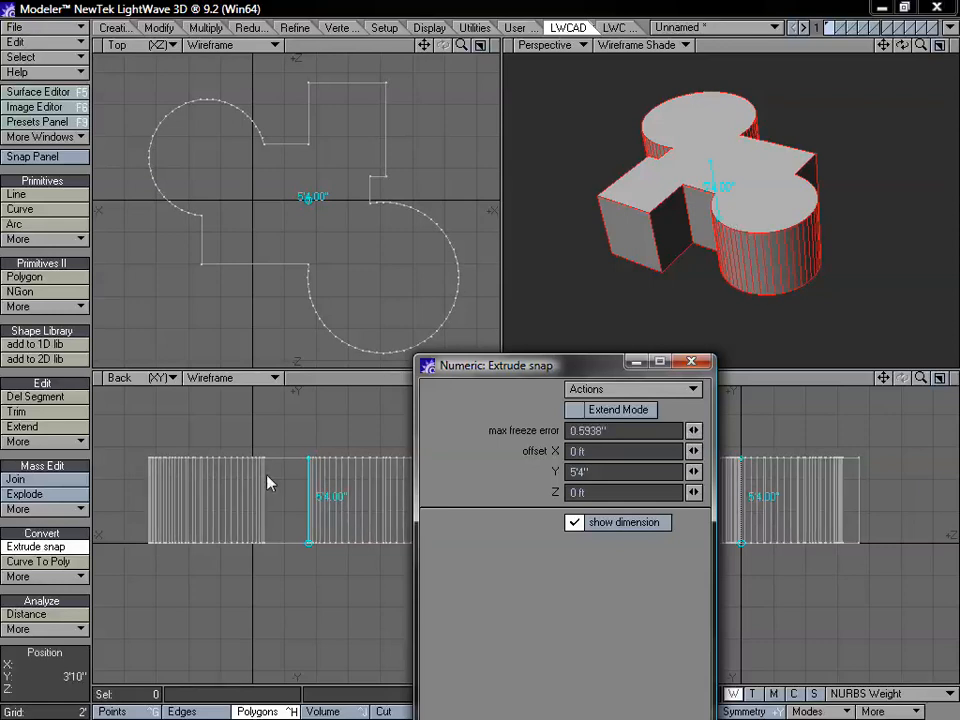
pyautogui.click(692, 365)
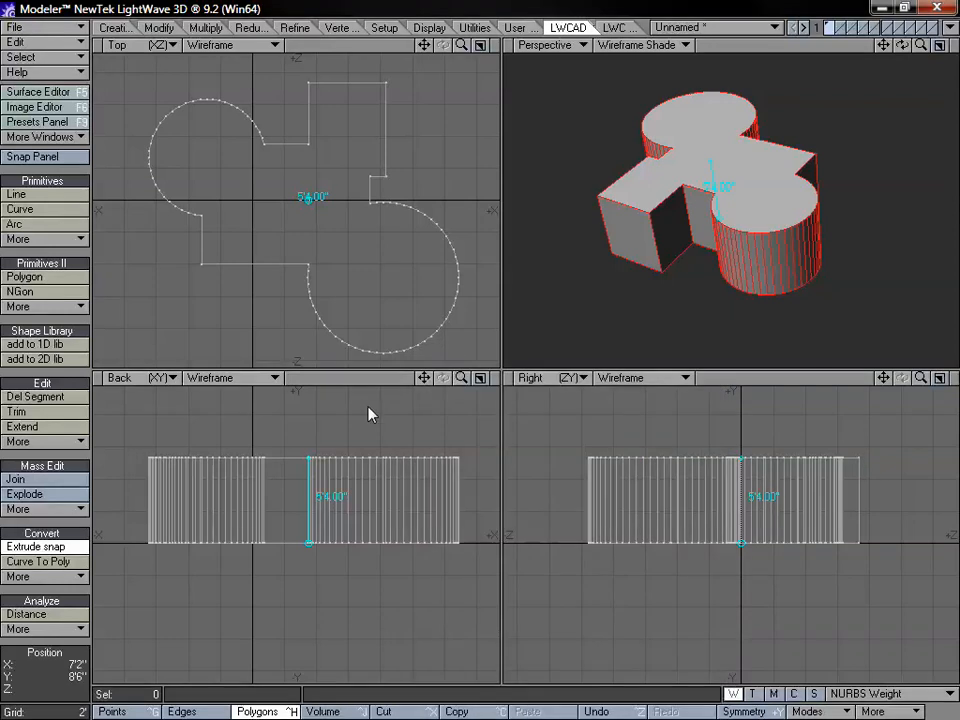
pyautogui.press('space')
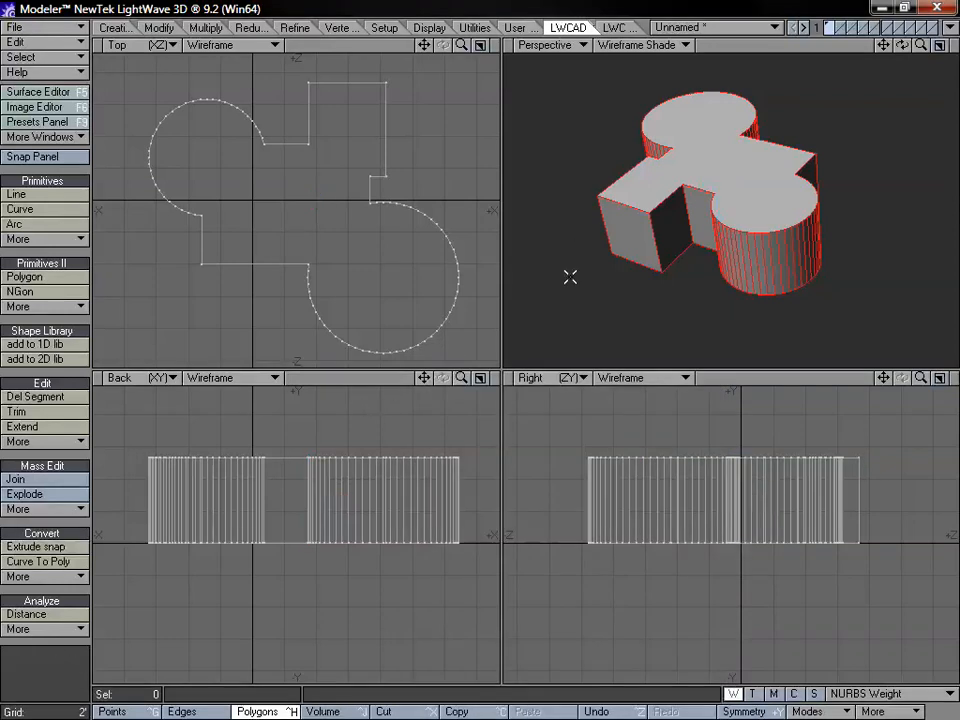
# - Undo the extrusion and convert the restored curve outline into a flat polygon with Curve To Poly
pyautogui.press('u')
pyautogui.keyDown('alt'); pyautogui.moveTo(711, 206); pyautogui.dragTo(570, 86); pyautogui.keyUp('alt')
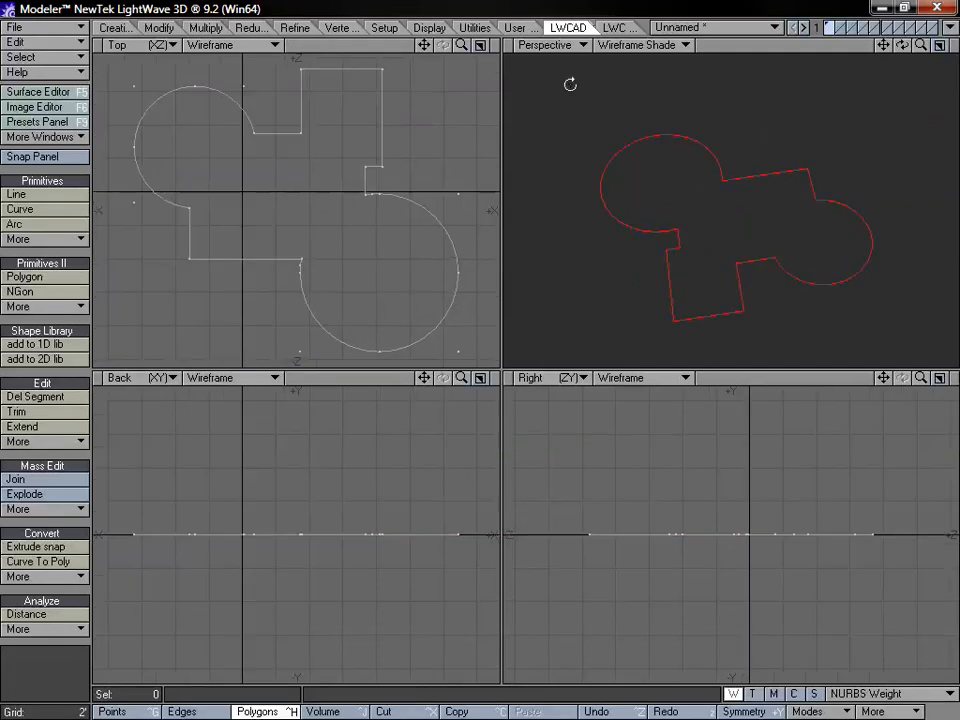
pyautogui.keyDown('alt'); pyautogui.moveTo(590, 197); pyautogui.dragTo(681, 219); pyautogui.keyUp('alt')
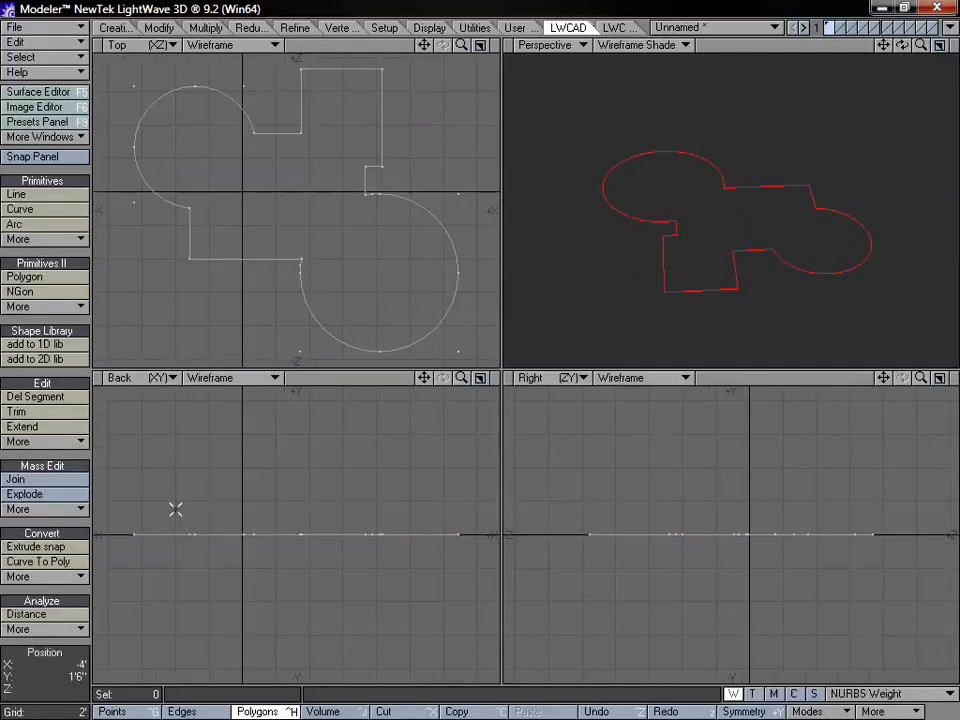
pyautogui.click(48, 563)
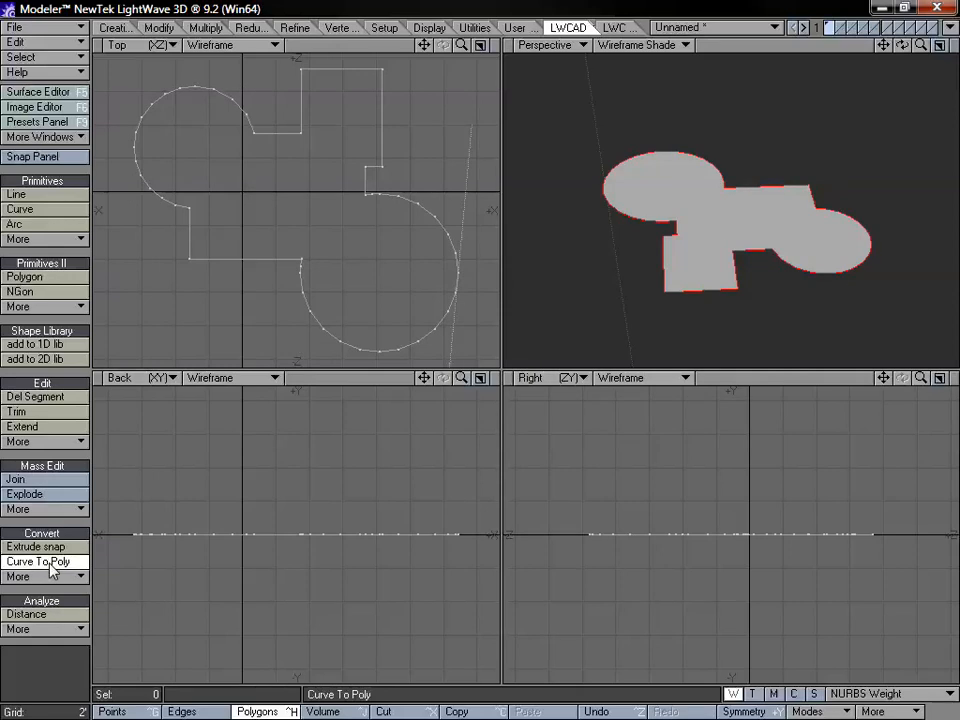
pyautogui.keyDown('alt'); pyautogui.moveTo(742, 237); pyautogui.dragTo(769, 232); pyautogui.keyUp('alt')
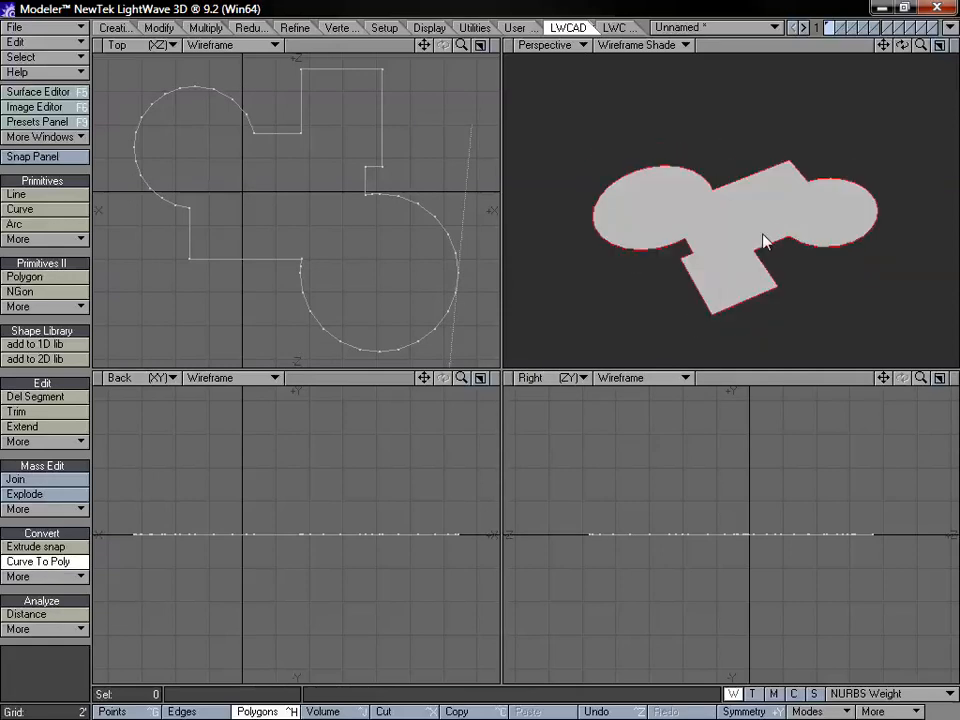
# - Open Curve To Poly's numeric settings and test Flip Polygons by turning it off and back on
pyautogui.press('n')
pyautogui.moveTo(570, 128); pyautogui.dragTo(524, 372)
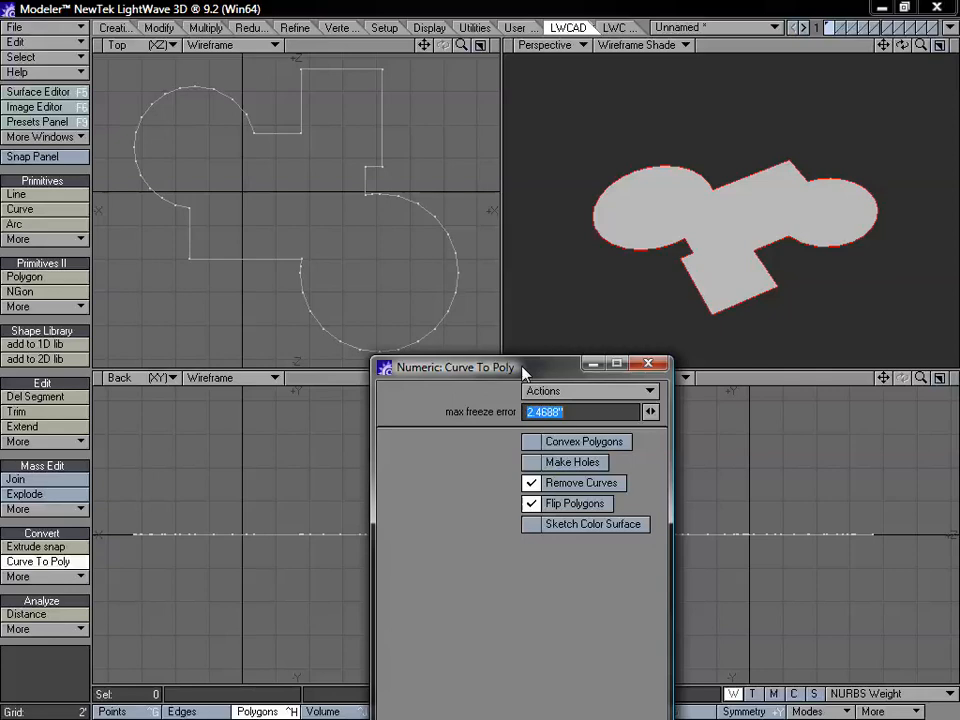
pyautogui.moveTo(522, 372)
pyautogui.mouseDown()
pyautogui.moveTo(621, 281)
pyautogui.moveTo(687, 302)
pyautogui.moveTo(522, 350)
pyautogui.mouseUp()
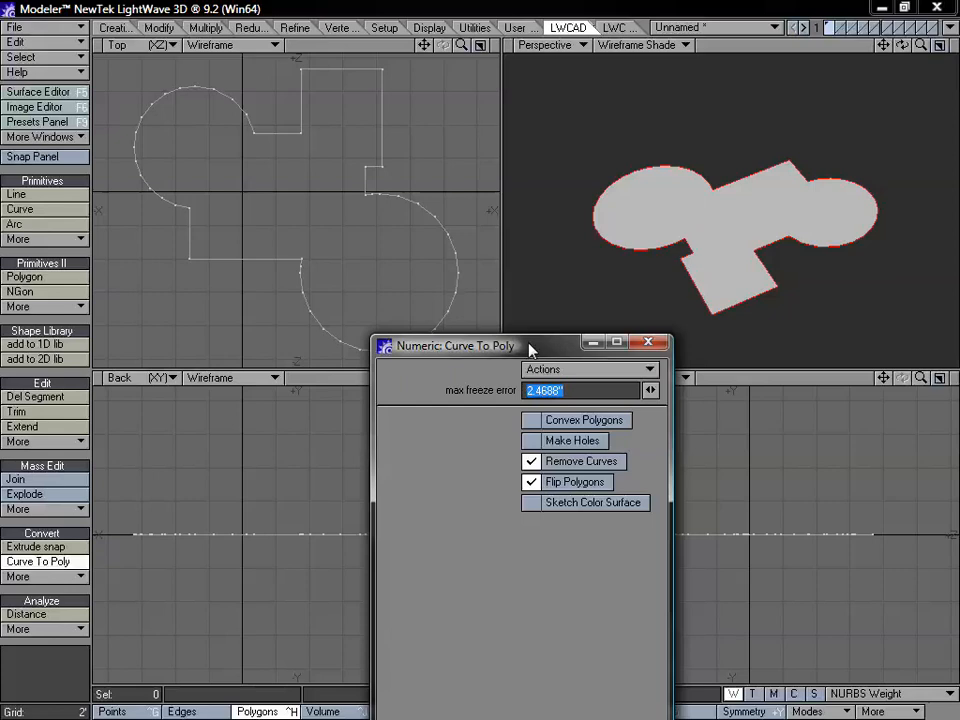
pyautogui.moveTo(535, 362); pyautogui.dragTo(547, 314)
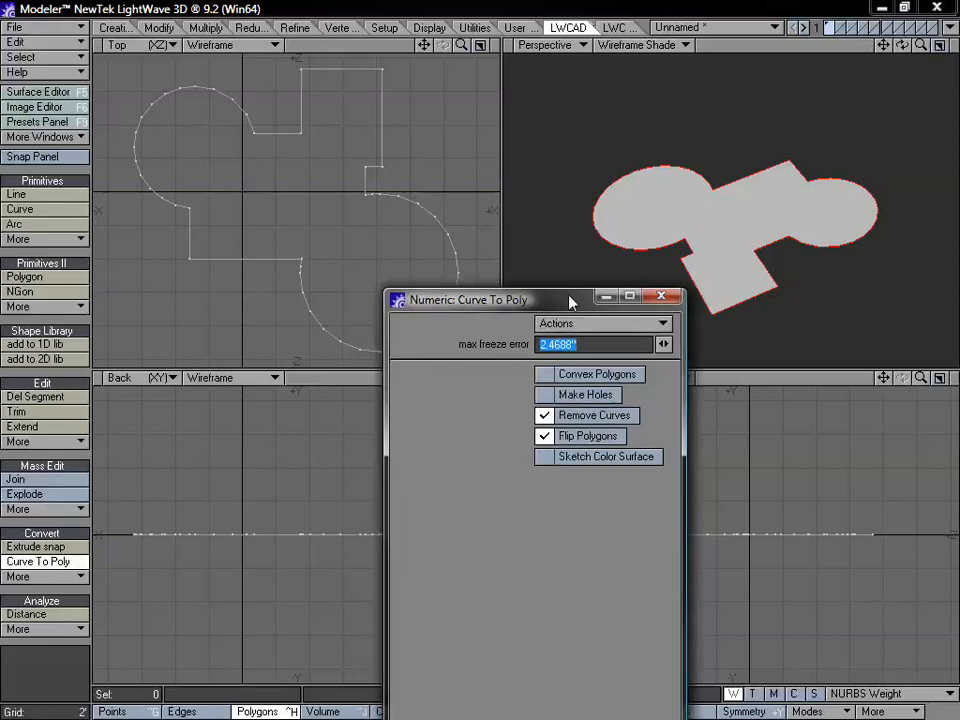
pyautogui.moveTo(572, 300); pyautogui.dragTo(543, 300)
pyautogui.click(574, 438)
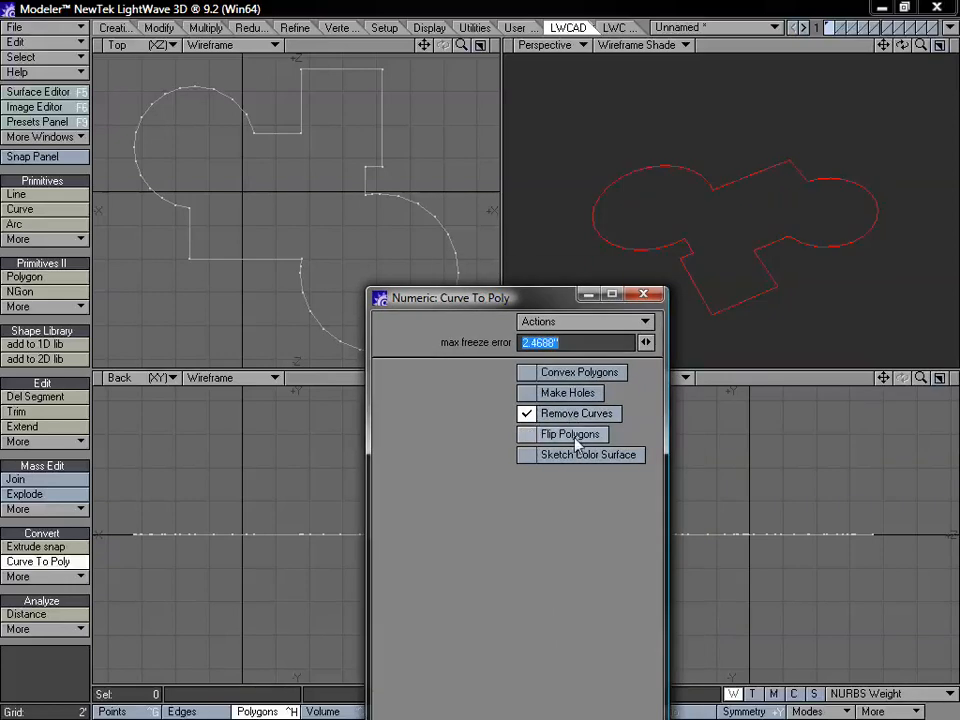
pyautogui.click(574, 437)
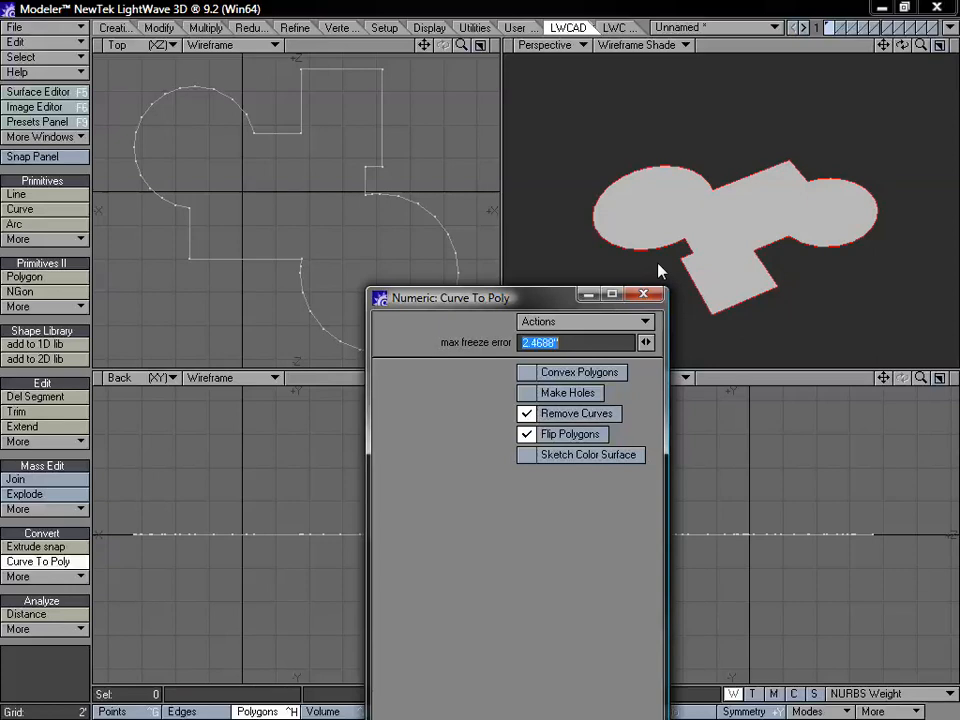
pyautogui.click(580, 434)
pyautogui.click(580, 434)
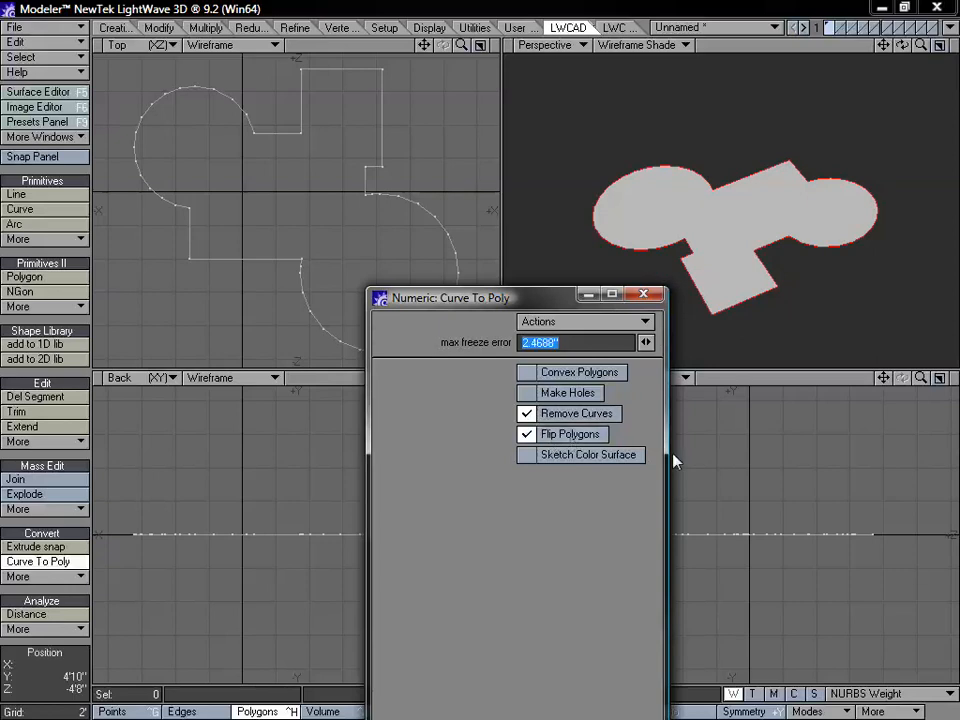
# - Test Sketch Color Surface on the converted polygon by enabling it and turning it off again
pyautogui.click(595, 456)
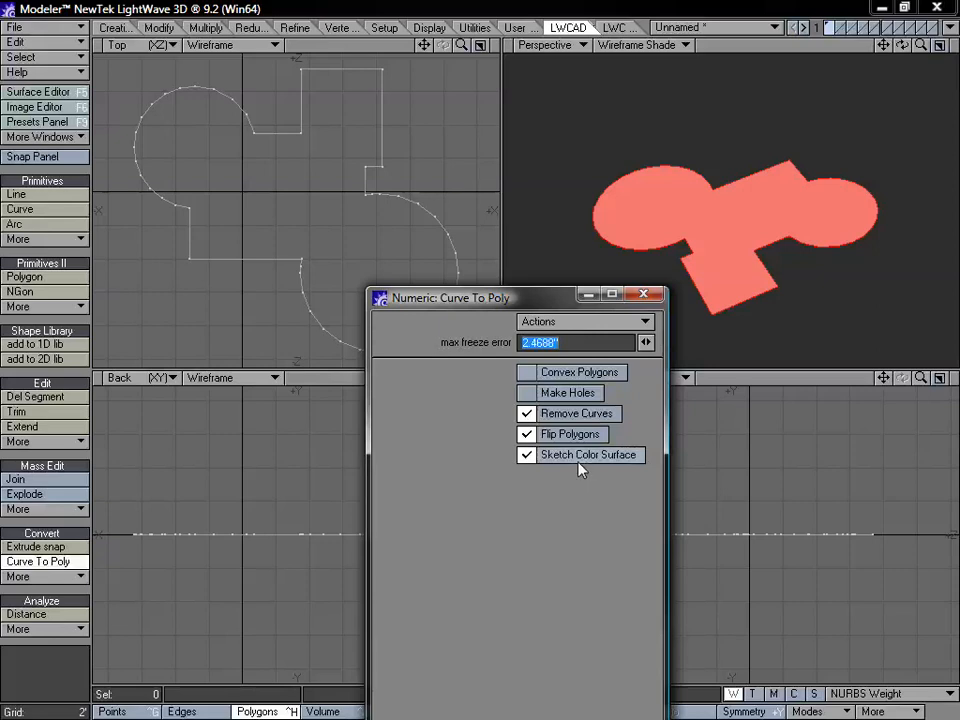
pyautogui.click(579, 457)
pyautogui.click(579, 456)
pyautogui.click(580, 456)
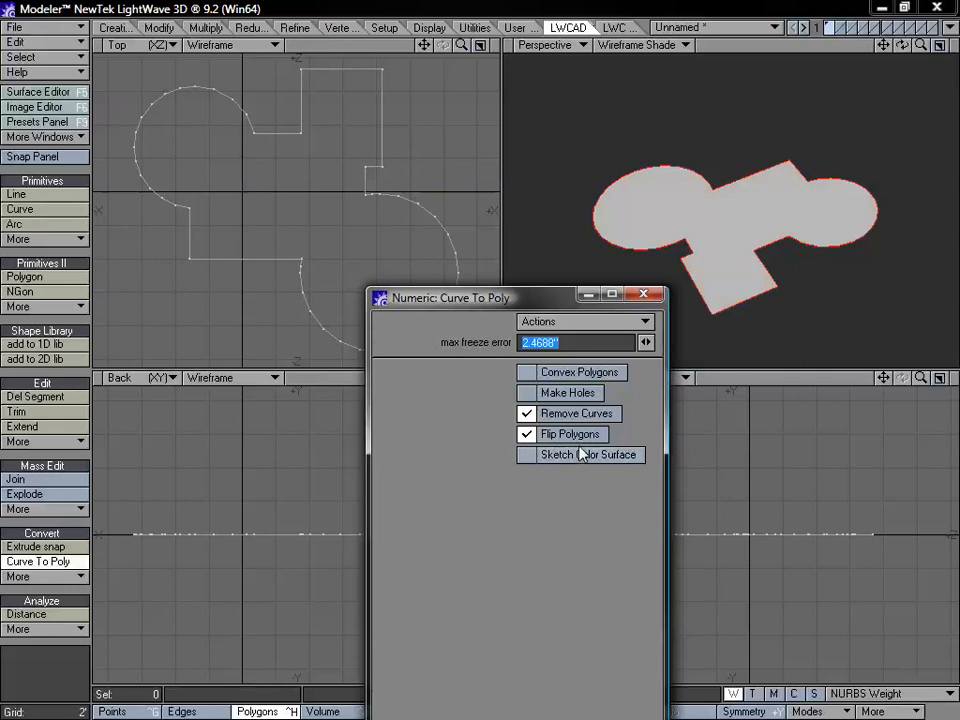
# - Test the Make Holes and Convex Polygons options on the converted outline, leaving both off
pyautogui.click(566, 396)
pyautogui.click(567, 395)
pyautogui.click(567, 376)
pyautogui.click(566, 376)
pyautogui.click(564, 377)
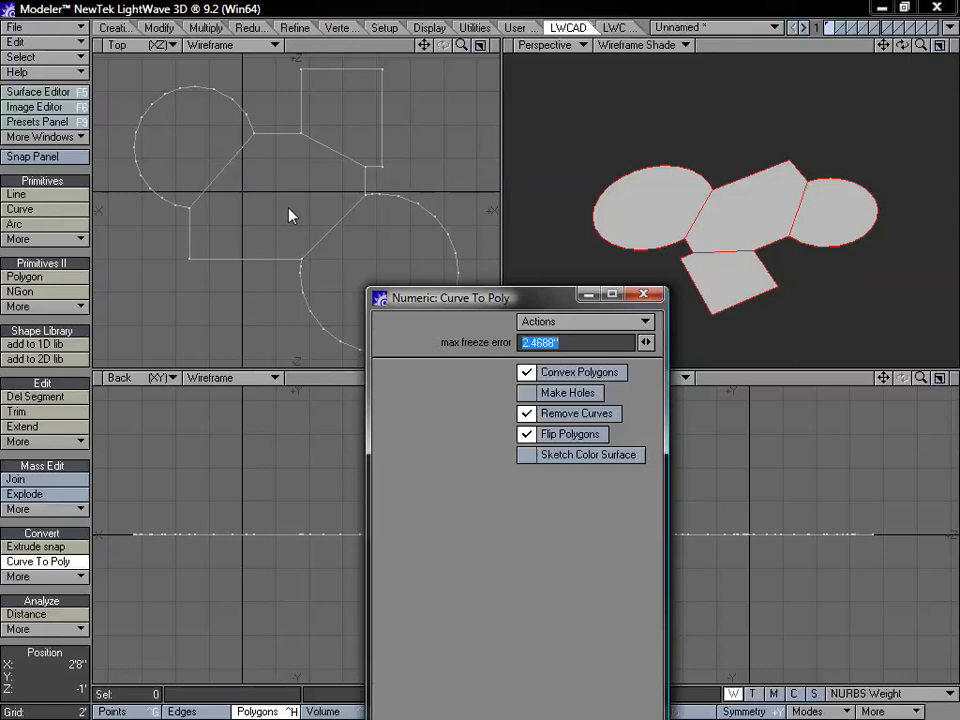
pyautogui.click(566, 376)
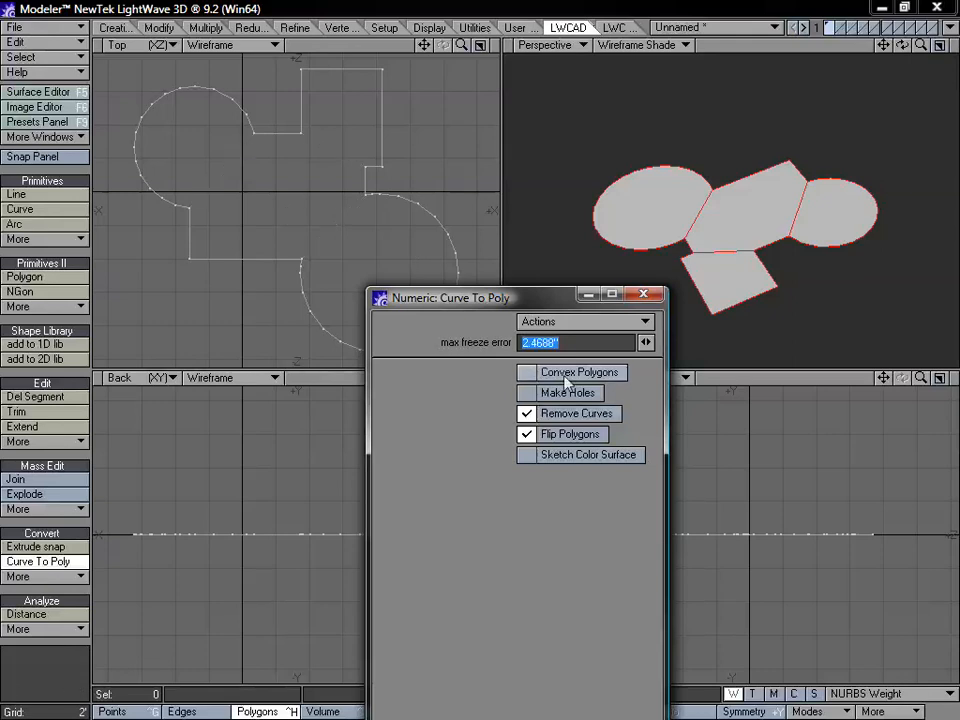
# - Refine the converted polygon's curved edges by lowering max freeze error to 0.7813" and close the numeric settings
pyautogui.moveTo(525, 298); pyautogui.dragTo(534, 246)
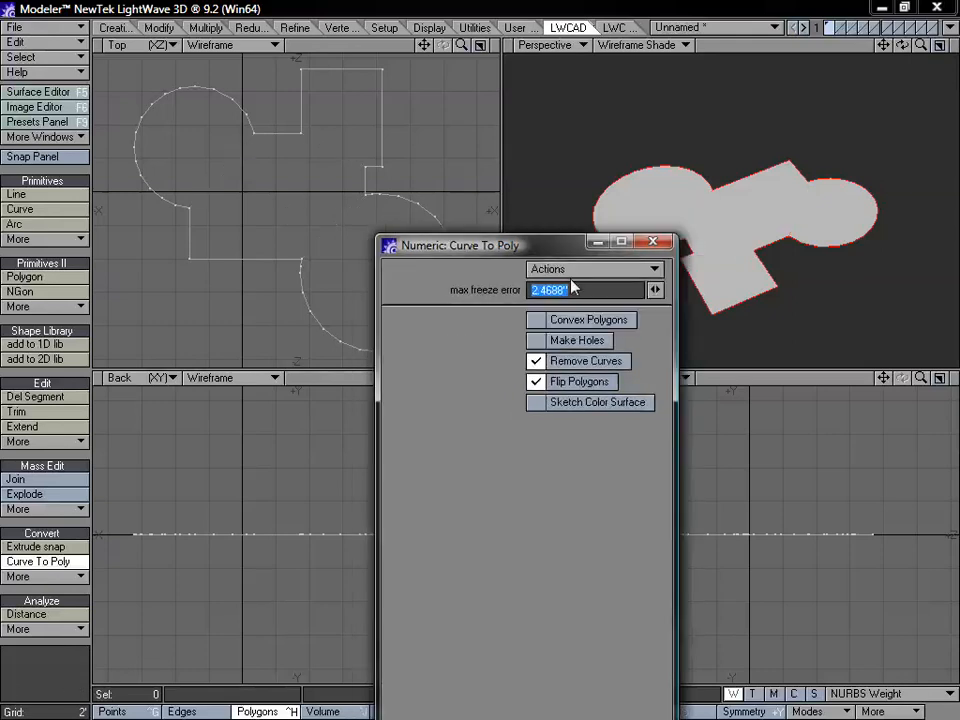
pyautogui.moveTo(655, 290)
pyautogui.mouseDown()
pyautogui.moveTo(603, 290)
pyautogui.moveTo(637, 290)
pyautogui.mouseUp()
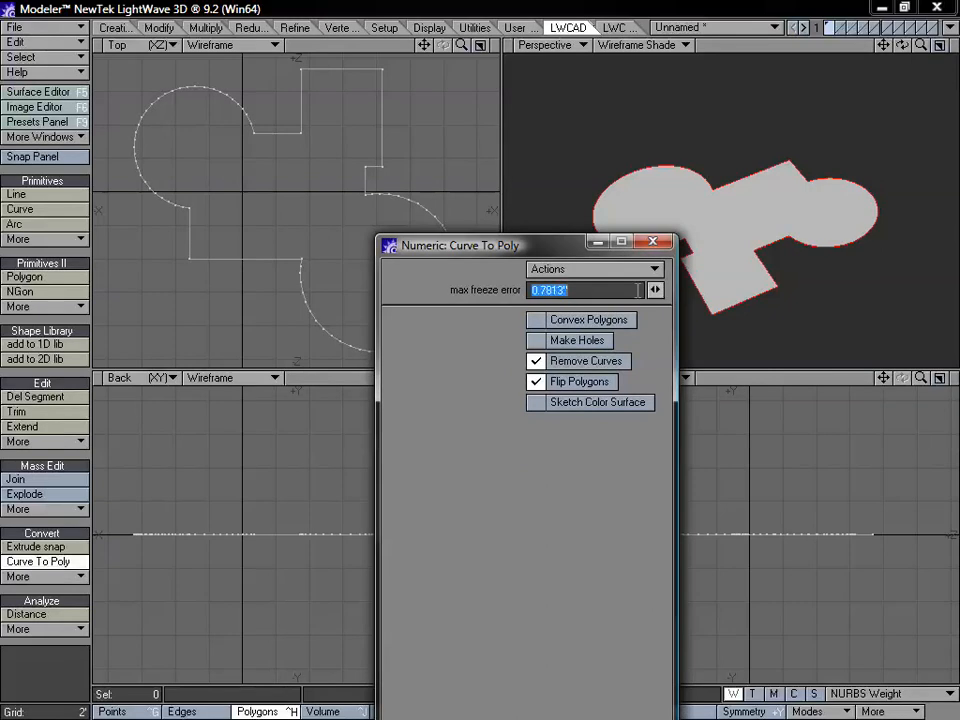
pyautogui.moveTo(456, 248); pyautogui.dragTo(464, 183)
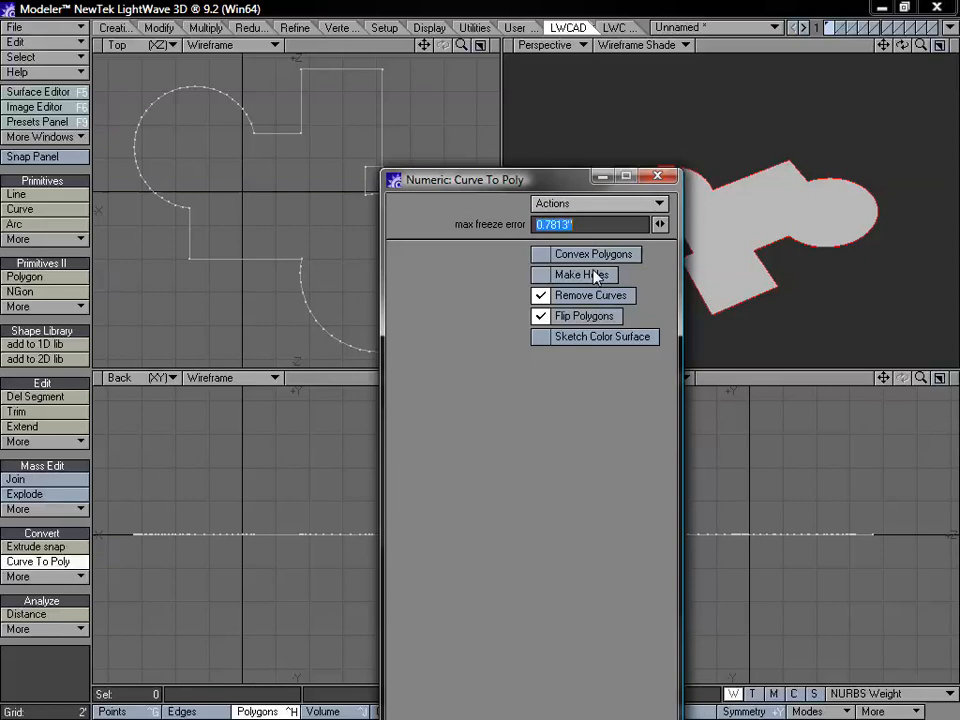
pyautogui.click(657, 176)
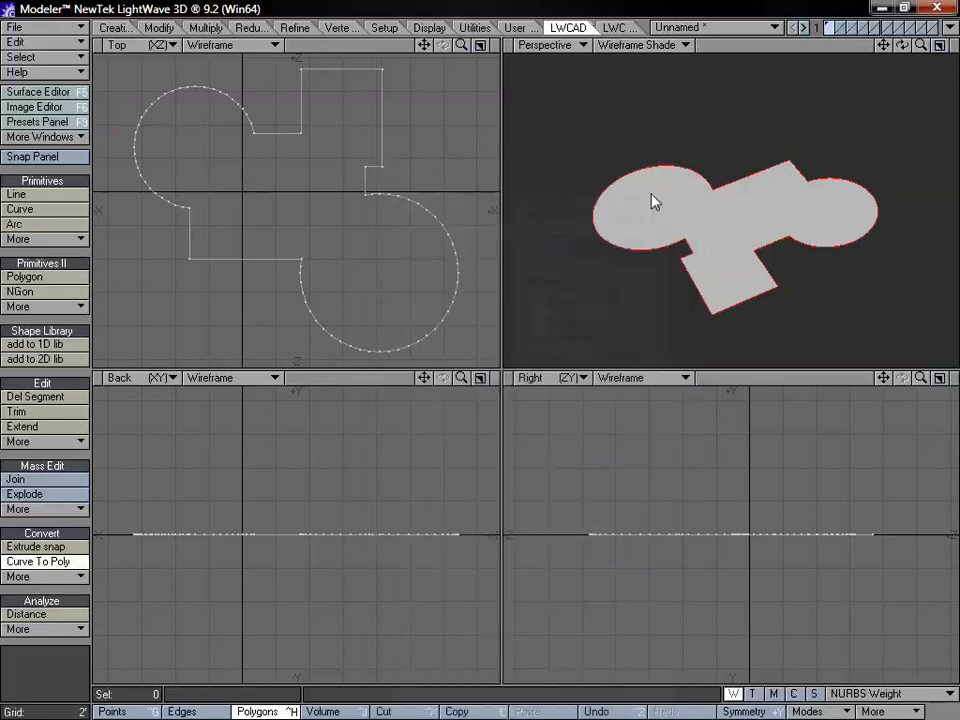
# - Select the converted polygon, cut it from the layer, and undo the cut
pyautogui.moveTo(658, 189)
pyautogui.keyDown('alt'); pyautogui.mouseDown()
pyautogui.moveTo(748, 298)
pyautogui.moveTo(741, 157)
pyautogui.moveTo(752, 259)
pyautogui.moveTo(793, 266)
pyautogui.moveTo(673, 229)
pyautogui.moveTo(719, 271)
pyautogui.moveTo(799, 182)
pyautogui.moveTo(645, 174)
pyautogui.moveTo(808, 214)
pyautogui.moveTo(720, 260)
pyautogui.mouseUp(); pyautogui.keyUp('alt')
pyautogui.click(746, 208)
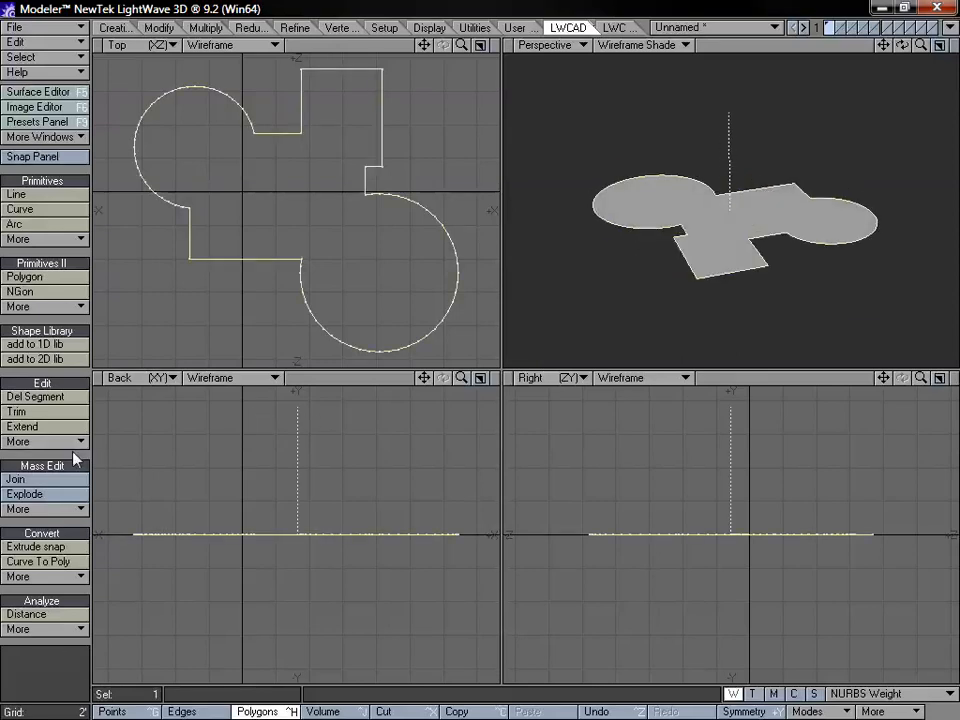
pyautogui.press('x')
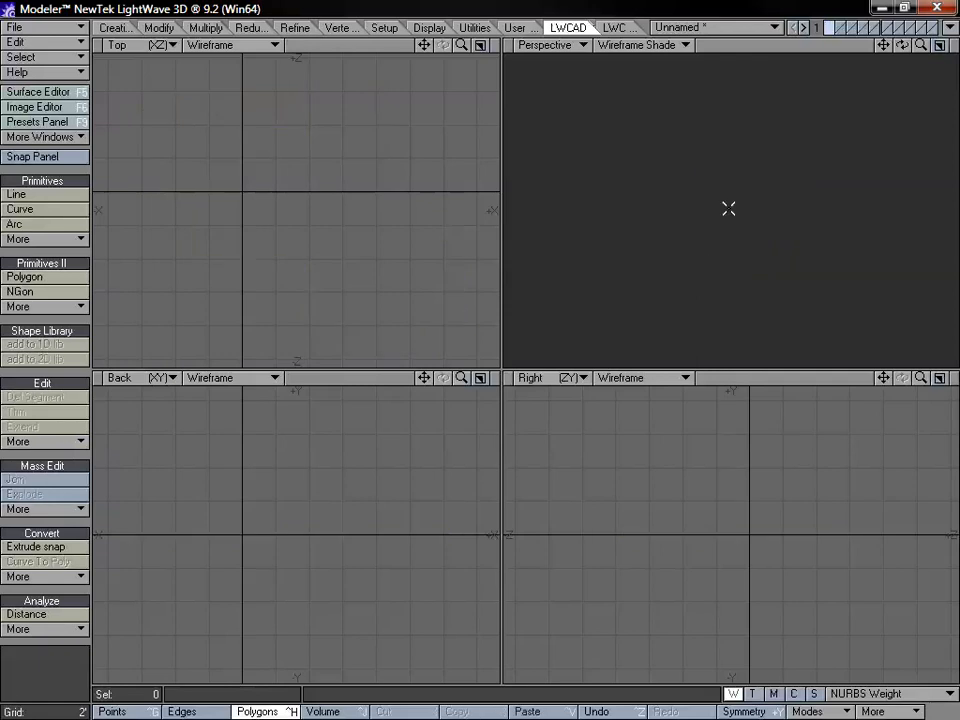
pyautogui.press('v')
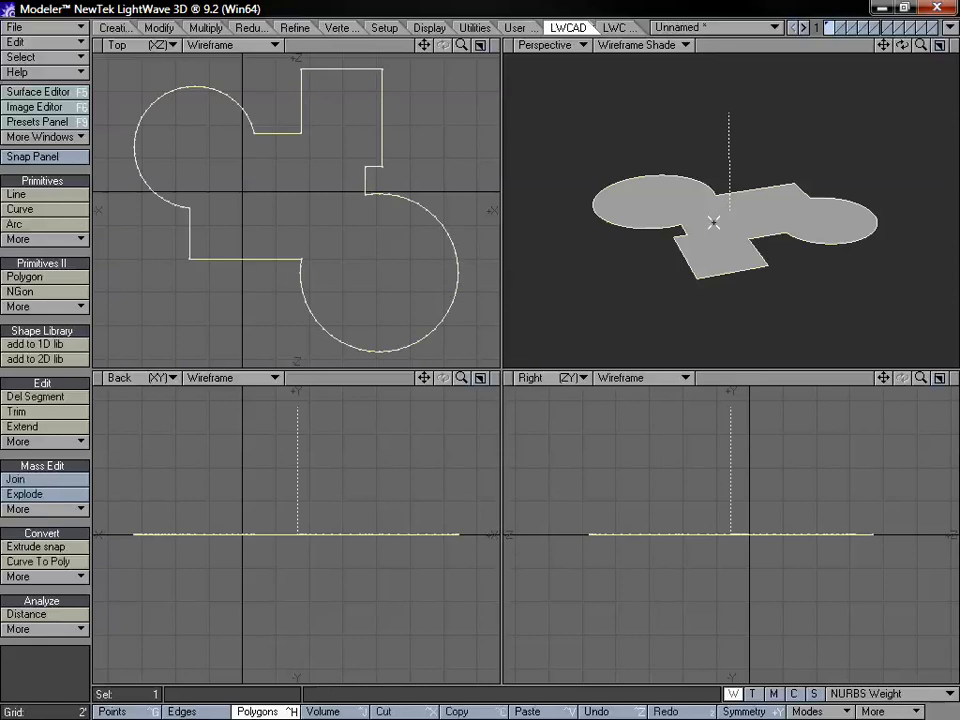
# - Delete the converted polygon to leave the layer empty
pyautogui.click(600, 300)
pyautogui.keyDown('alt'); pyautogui.moveTo(600, 300); pyautogui.dragTo(709, 212); pyautogui.keyUp('alt')
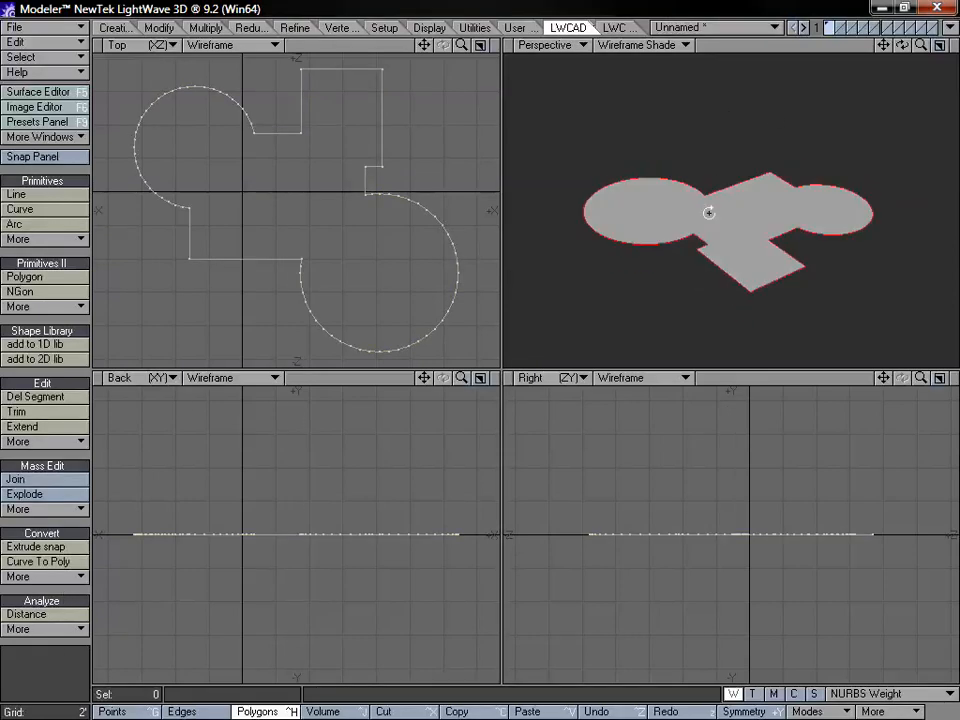
pyautogui.click(660, 239)
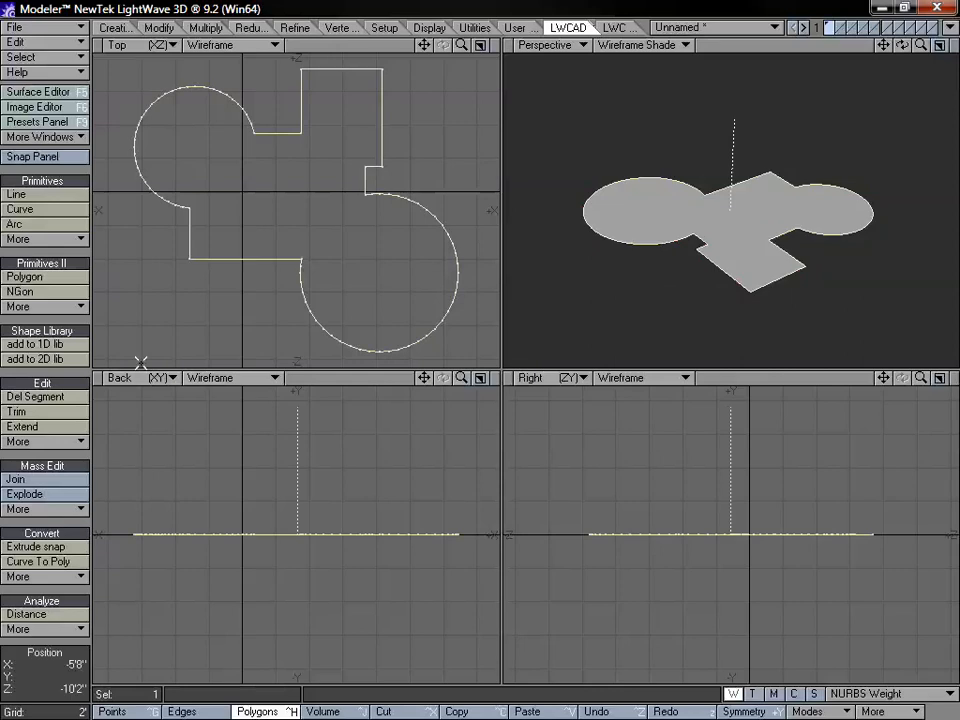
pyautogui.click(73, 372)
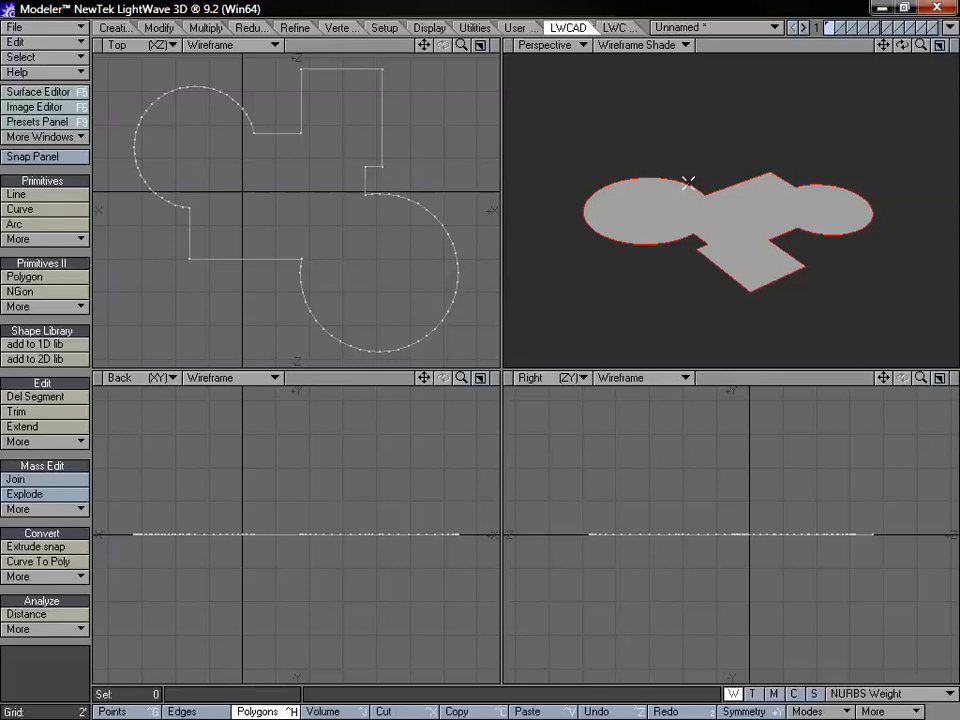
pyautogui.press('Delete')
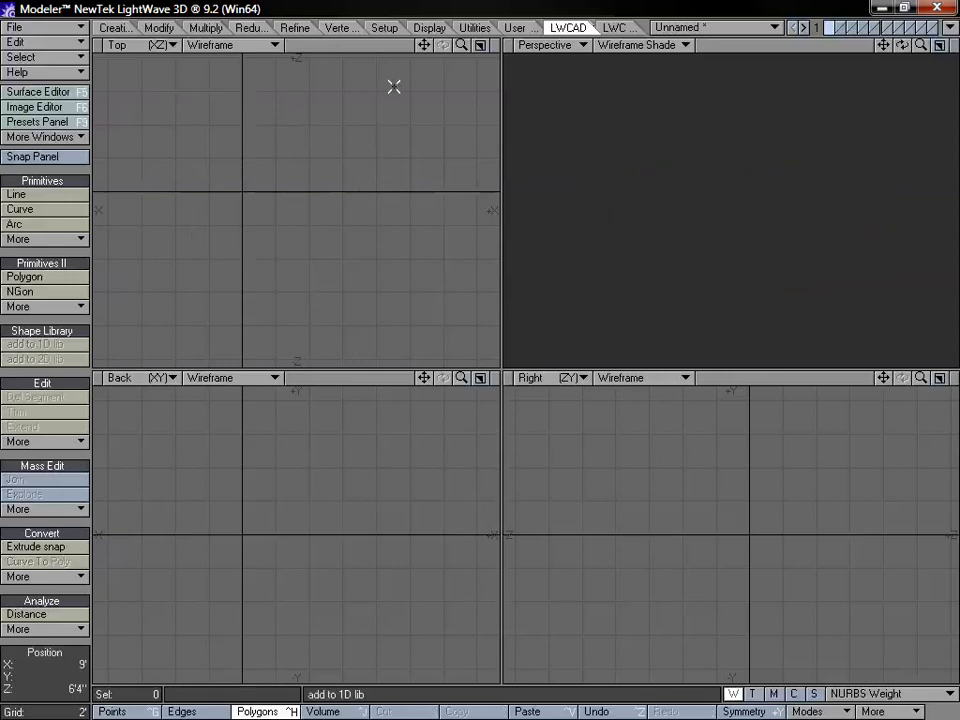
# - Draw an open zigzag with the Line tool in the Top view, with segments about 16'8", 11', 9'4" and 8'2" long
pyautogui.moveTo(457, 45); pyautogui.dragTo(425, 46)
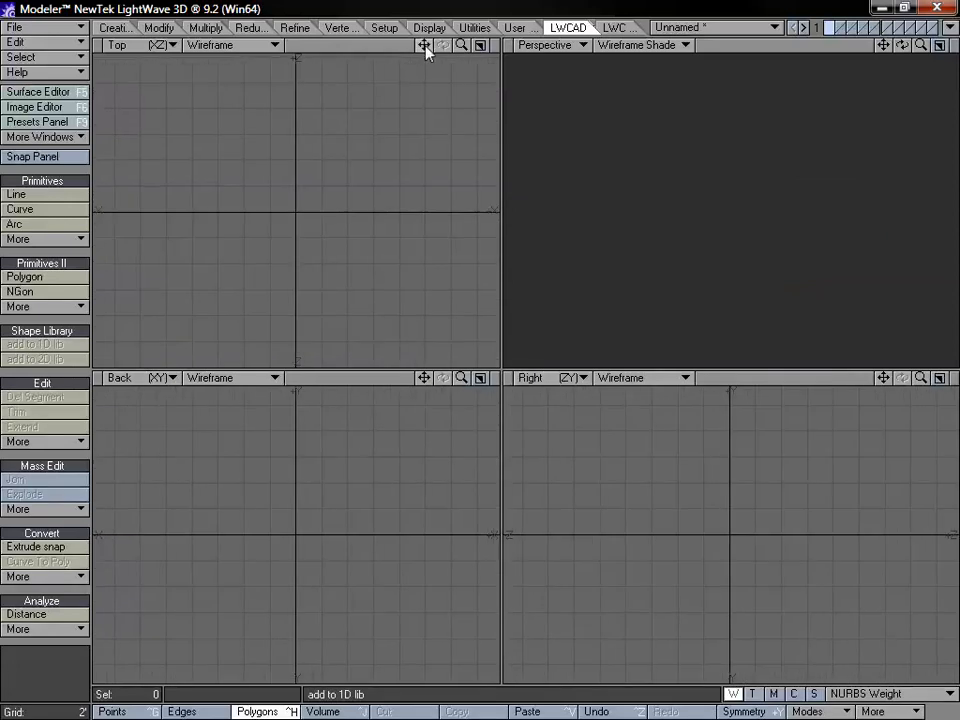
pyautogui.click(17, 195)
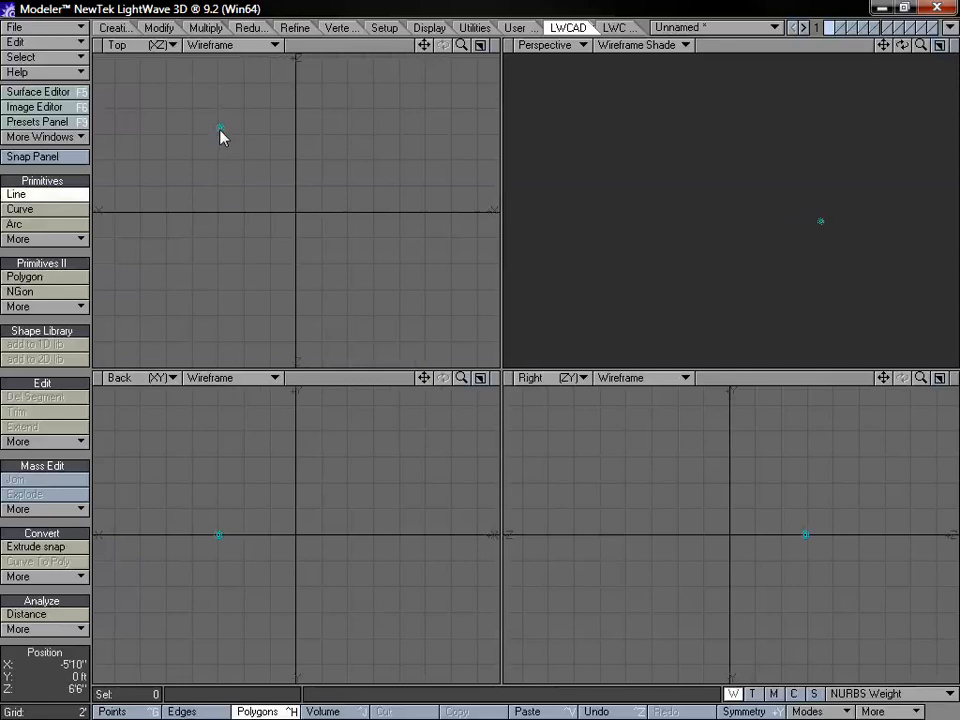
pyautogui.click(219, 137)
pyautogui.click(427, 190)
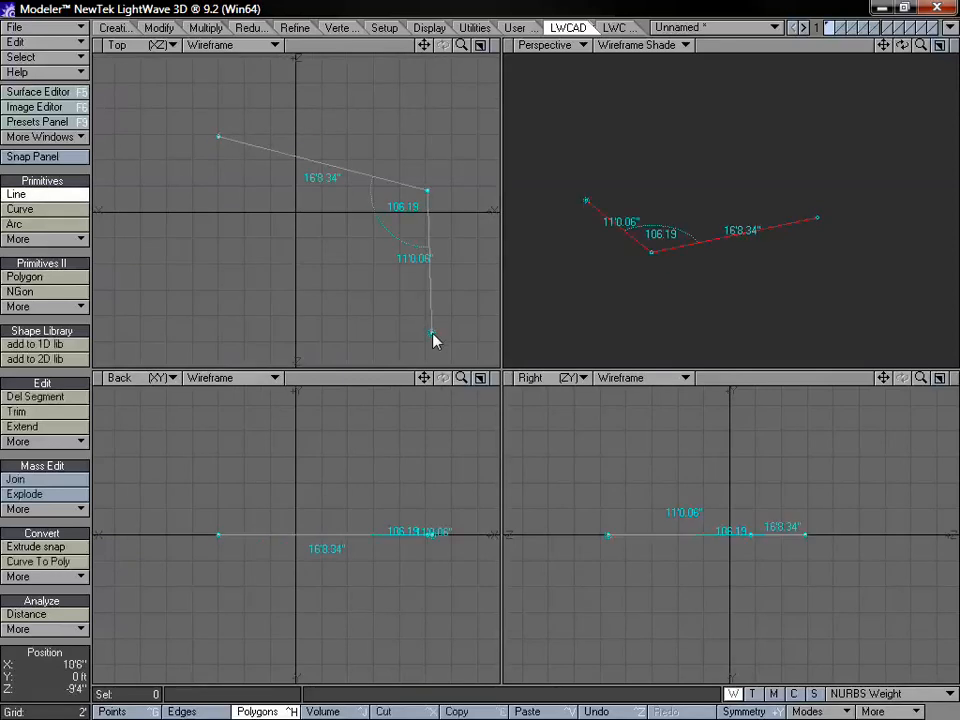
pyautogui.click(434, 332)
pyautogui.click(343, 253)
pyautogui.click(296, 348)
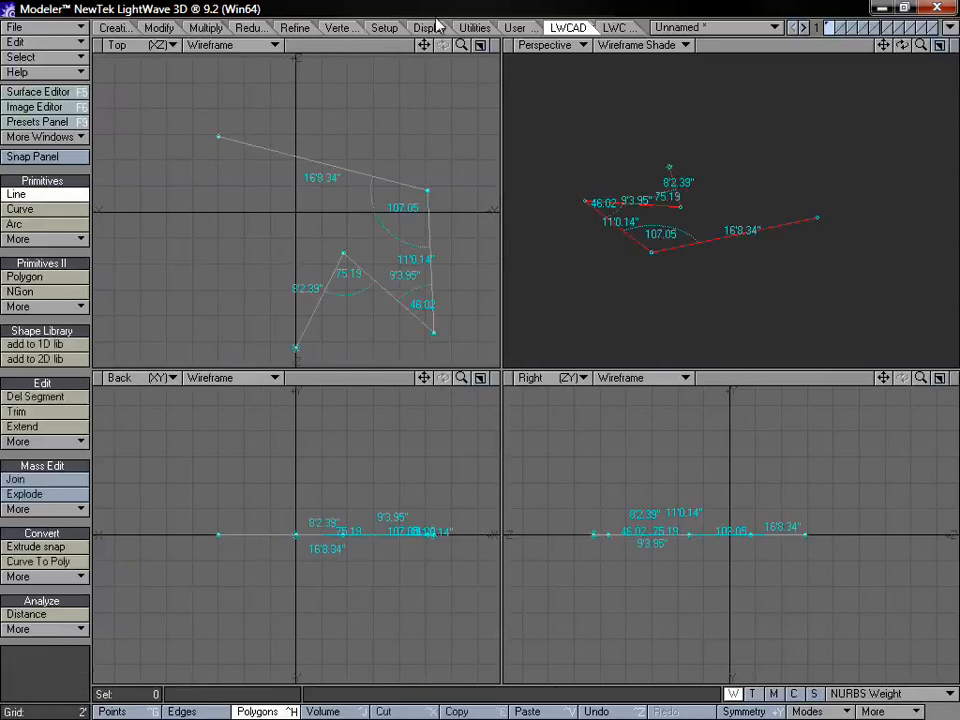
# - Continue the zigzag in the Top view with segments about 9'8", 11'2", 8'4", 5'8" and 4'11", and close it at its start point
pyautogui.press('Down')
pyautogui.click(181, 318)
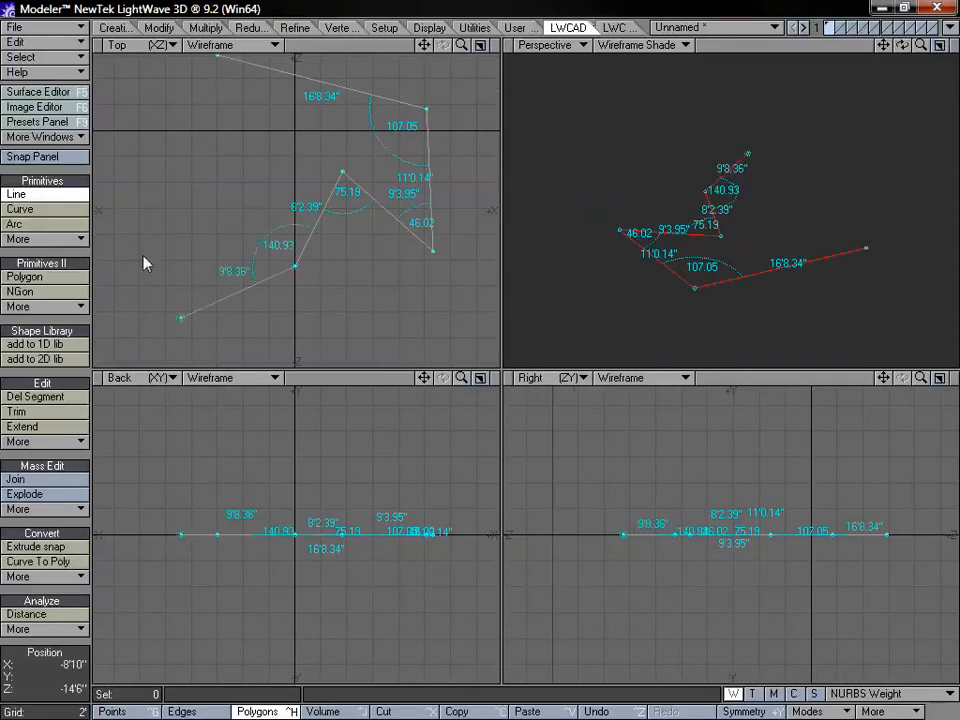
pyautogui.click(112, 190)
pyautogui.click(219, 197)
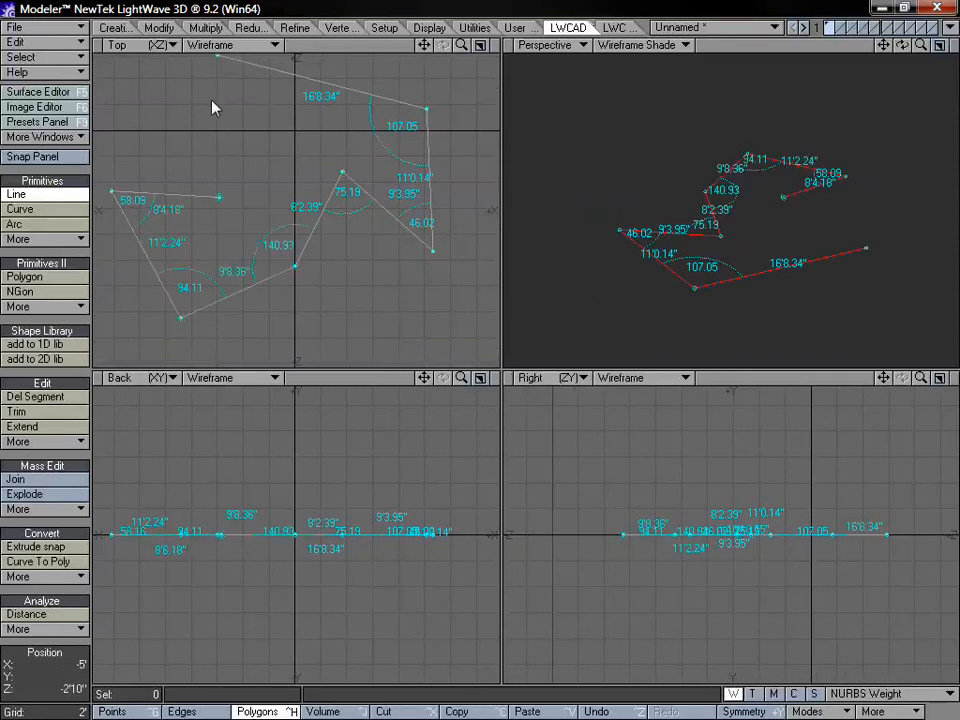
pyautogui.click(197, 124)
pyautogui.click(196, 127)
pyautogui.click(145, 87)
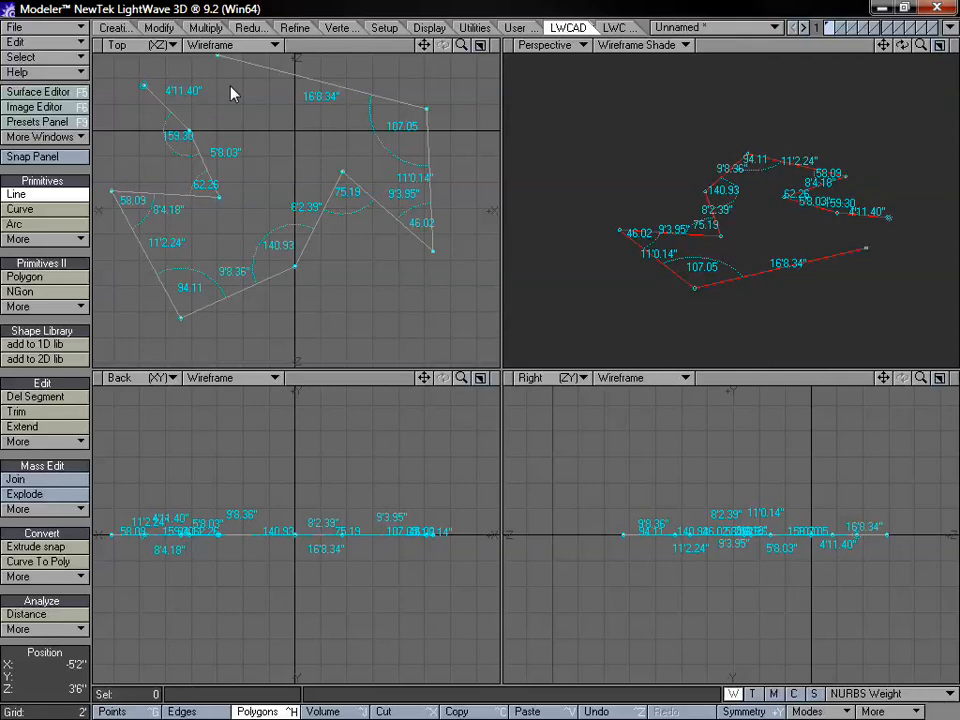
pyautogui.click(218, 56)
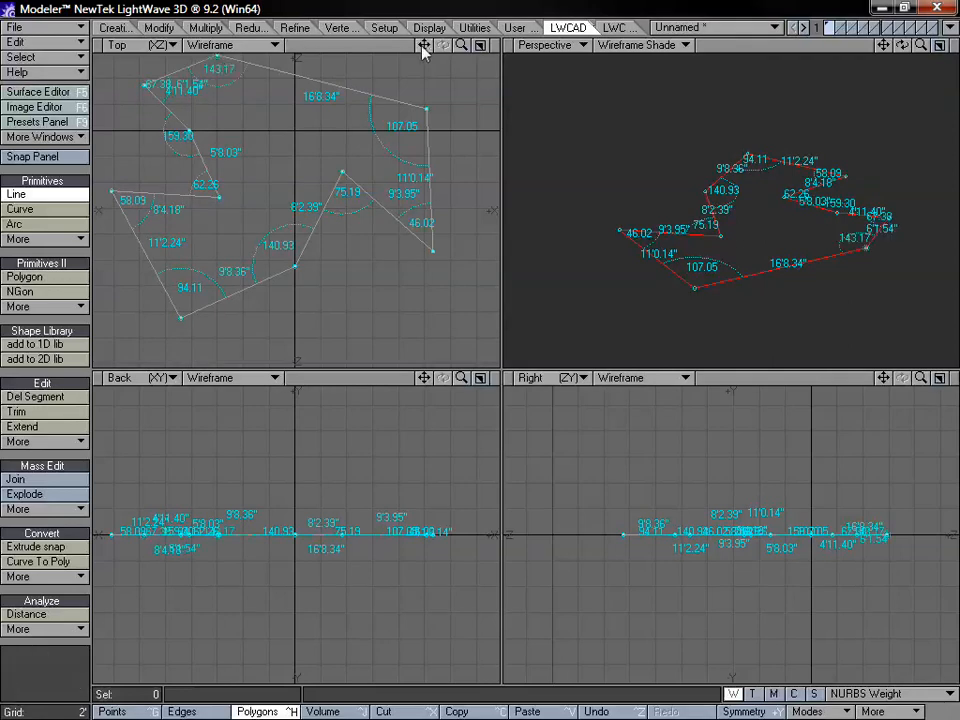
pyautogui.moveTo(423, 45); pyautogui.dragTo(429, 70)
pyautogui.press('Return')
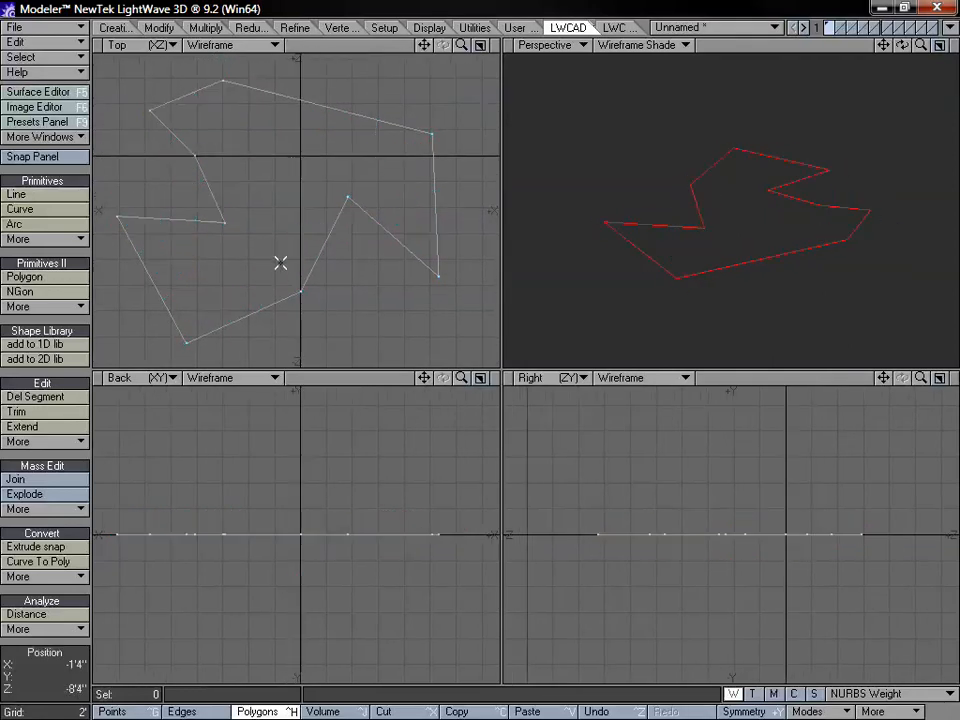
# - Offset the closed outline slightly outward in the Top view to form a double wall contour
pyautogui.click(64, 441)
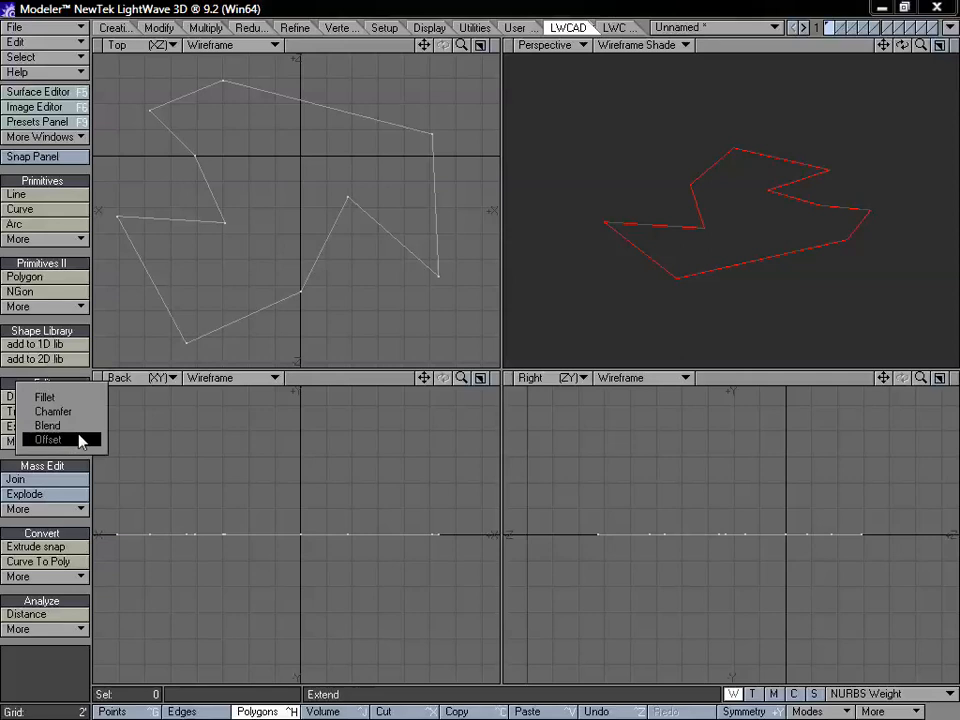
pyautogui.click(80, 439)
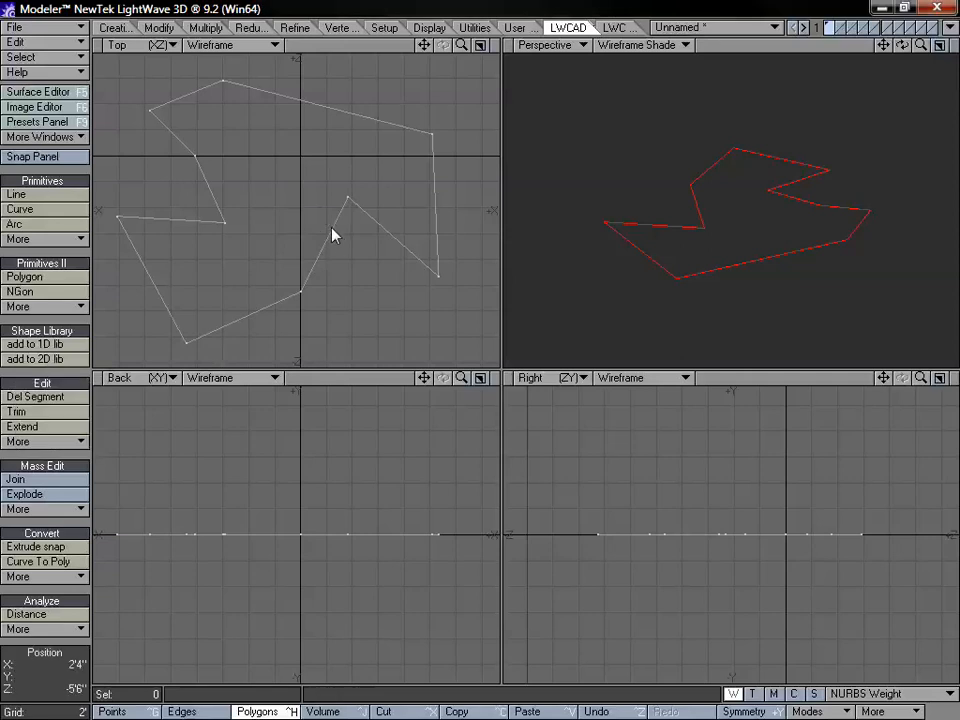
pyautogui.moveTo(332, 231)
pyautogui.mouseDown()
pyautogui.moveTo(349, 240)
pyautogui.moveTo(315, 223)
pyautogui.moveTo(347, 242)
pyautogui.moveTo(341, 236)
pyautogui.mouseUp()
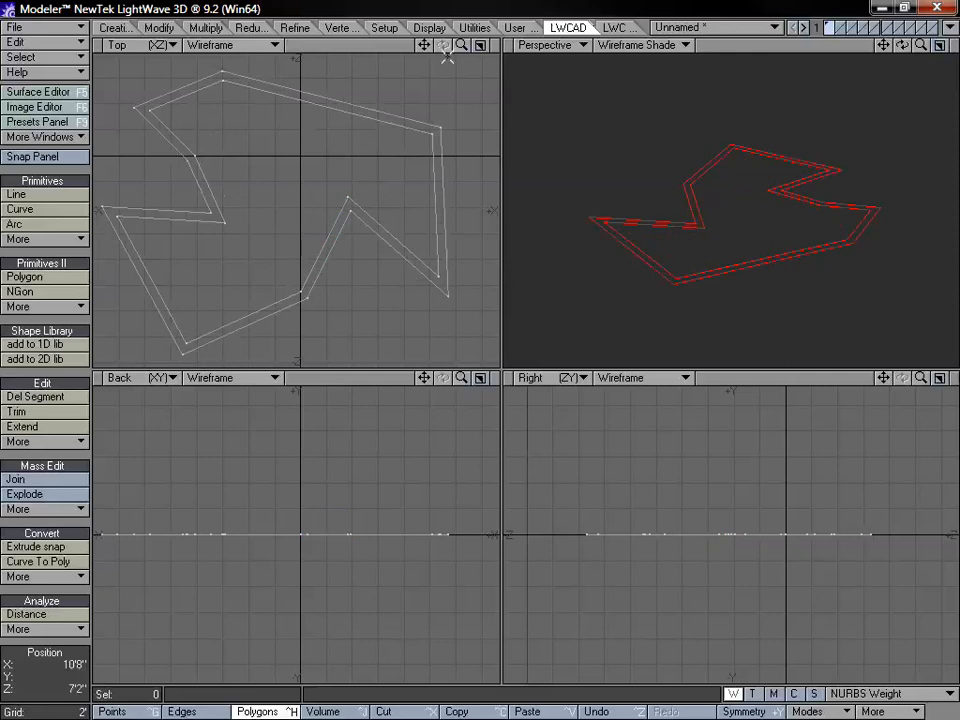
# - Draw a narrow upright rectangle about 1' by 16'6" across the +X part of the double outline in the Top view
pyautogui.moveTo(423, 45); pyautogui.dragTo(383, 54)
pyautogui.click(45, 239)
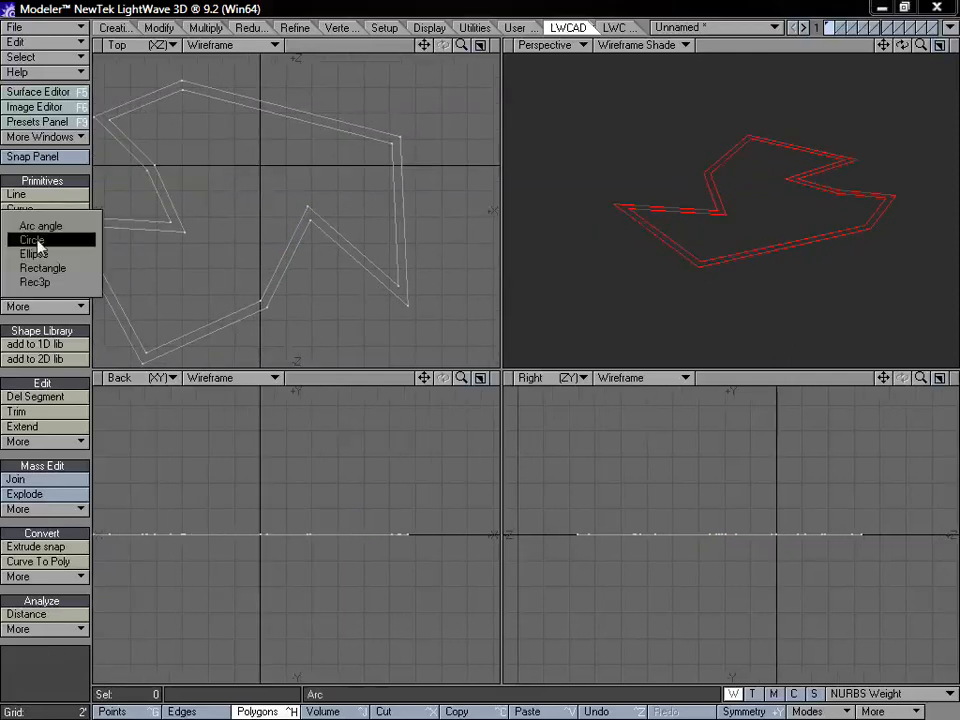
pyautogui.click(58, 268)
pyautogui.moveTo(320, 102)
pyautogui.mouseDown()
pyautogui.moveTo(342, 265)
pyautogui.moveTo(329, 259)
pyautogui.moveTo(333, 236)
pyautogui.moveTo(330, 263)
pyautogui.mouseUp()
pyautogui.moveTo(328, 103); pyautogui.dragTo(332, 79)
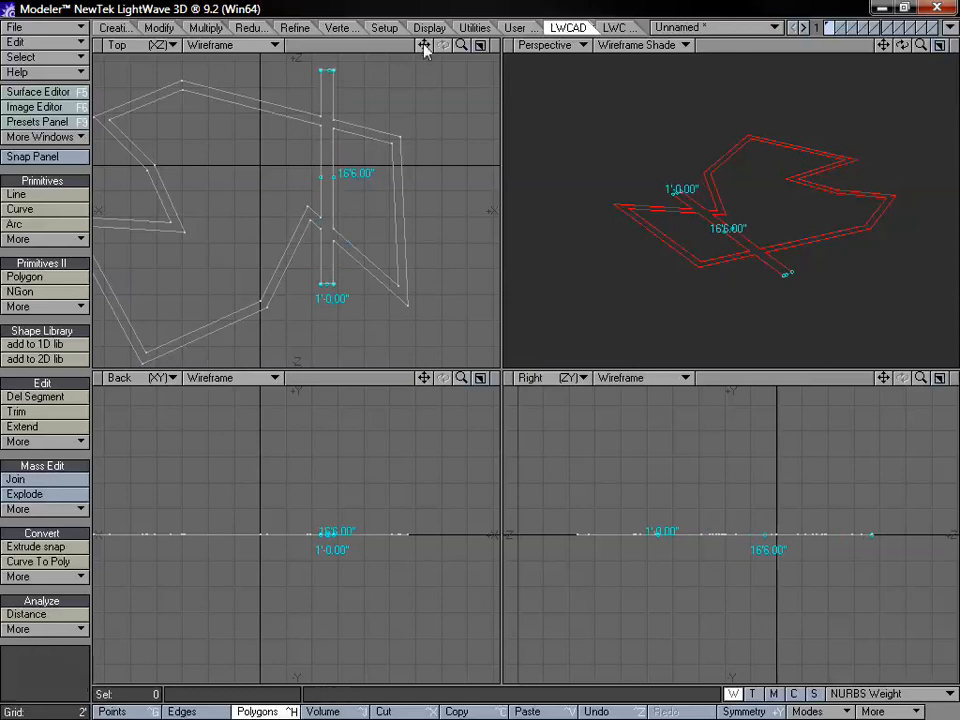
pyautogui.press('space')
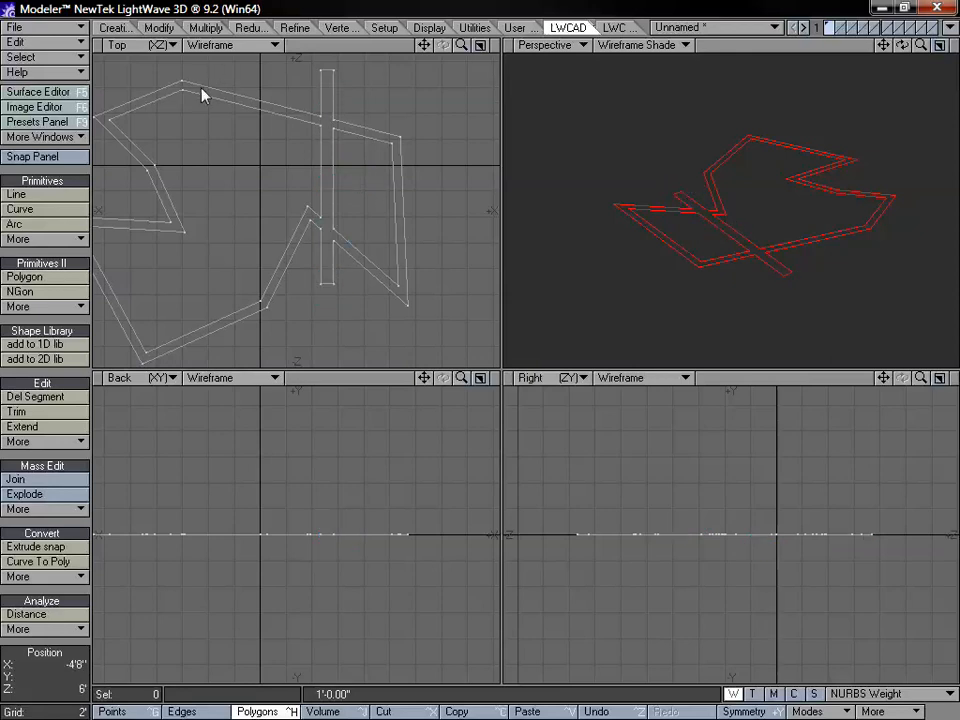
# - Draw a second upright rectangle about 1'6" by 22'6" across the -X part of the double outline in the Top view
pyautogui.moveTo(204, 94); pyautogui.dragTo(220, 359)
pyautogui.moveTo(216, 88); pyautogui.dragTo(214, 71)
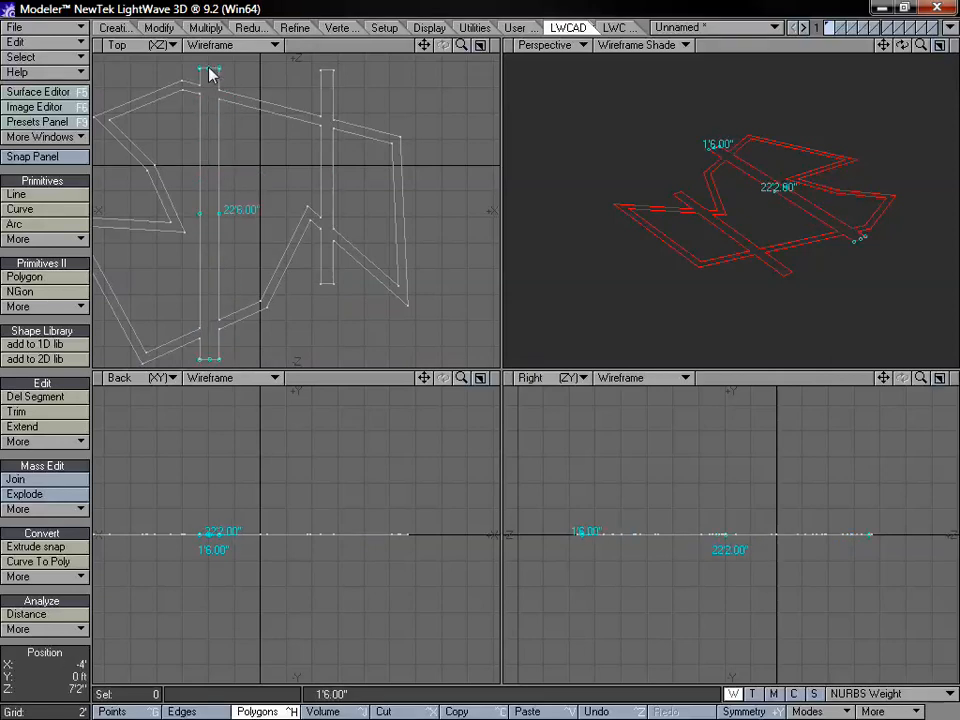
pyautogui.press('space')
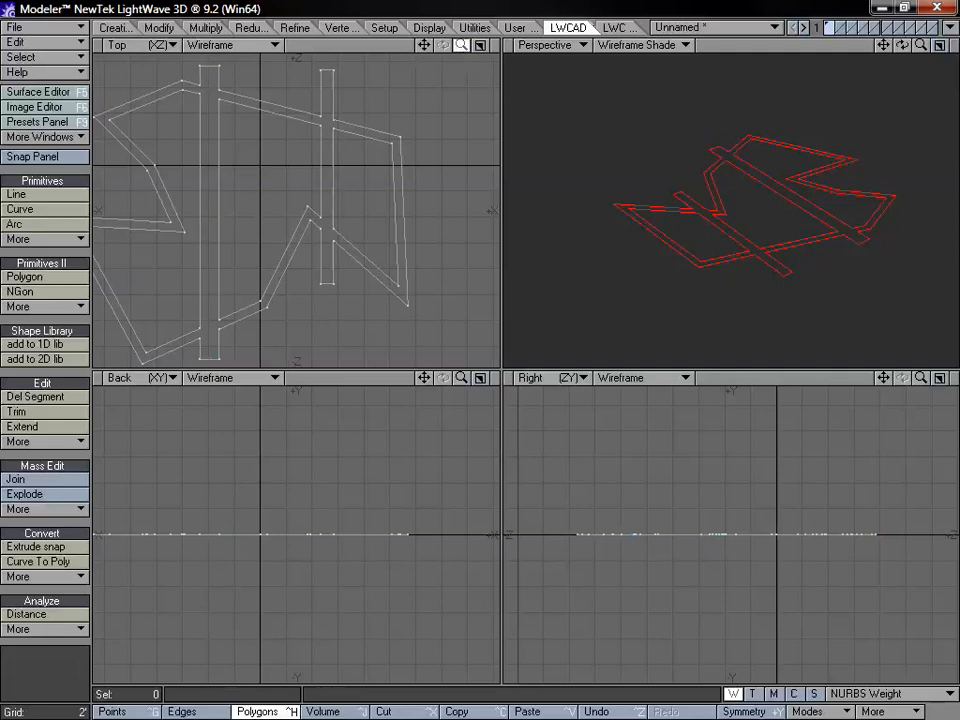
pyautogui.moveTo(460, 46)
pyautogui.mouseDown()
pyautogui.moveTo(444, 46)
pyautogui.moveTo(458, 47)
pyautogui.mouseUp()
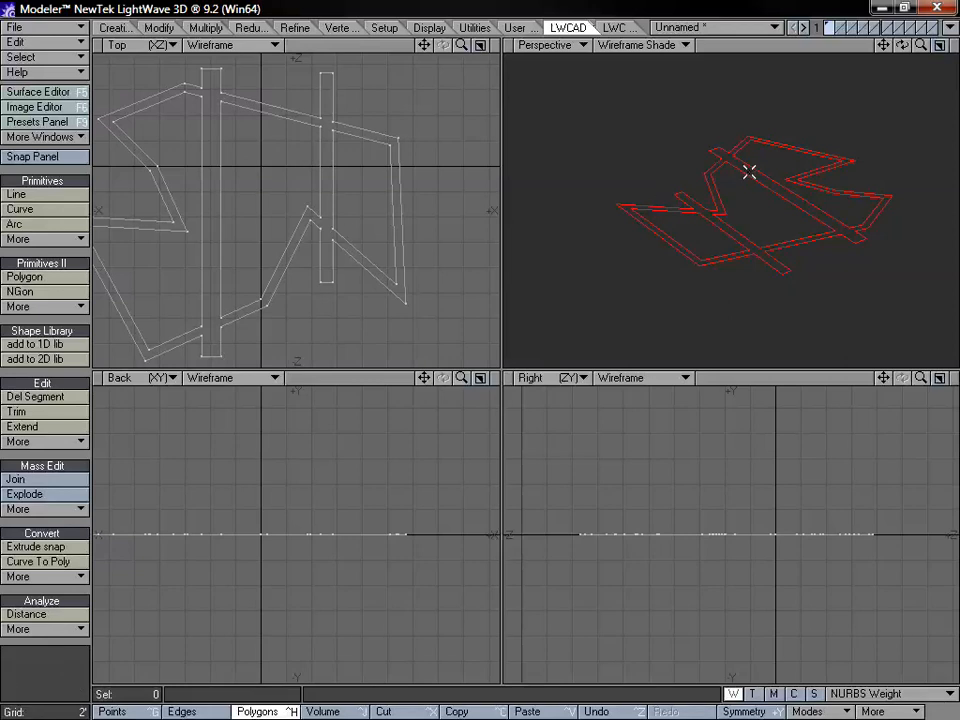
# - Convert the merged outlines with Curve To Poly and open the tool's numeric settings
pyautogui.moveTo(749, 172)
pyautogui.keyDown('alt'); pyautogui.mouseDown()
pyautogui.moveTo(722, 229)
pyautogui.moveTo(791, 154)
pyautogui.moveTo(760, 175)
pyautogui.mouseUp(); pyautogui.keyUp('alt')
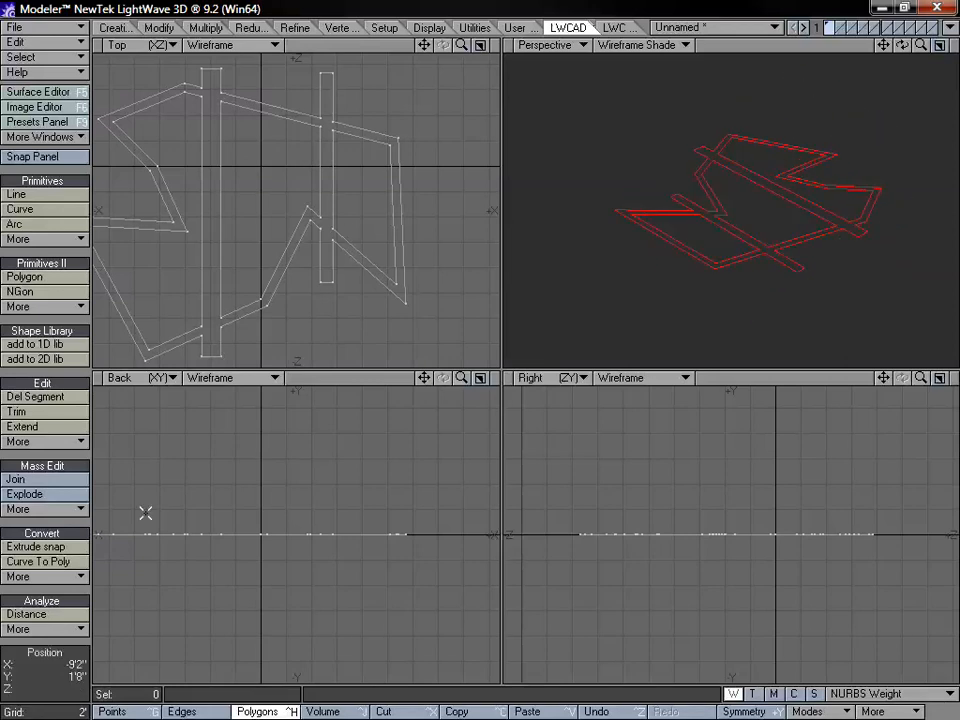
pyautogui.click(58, 561)
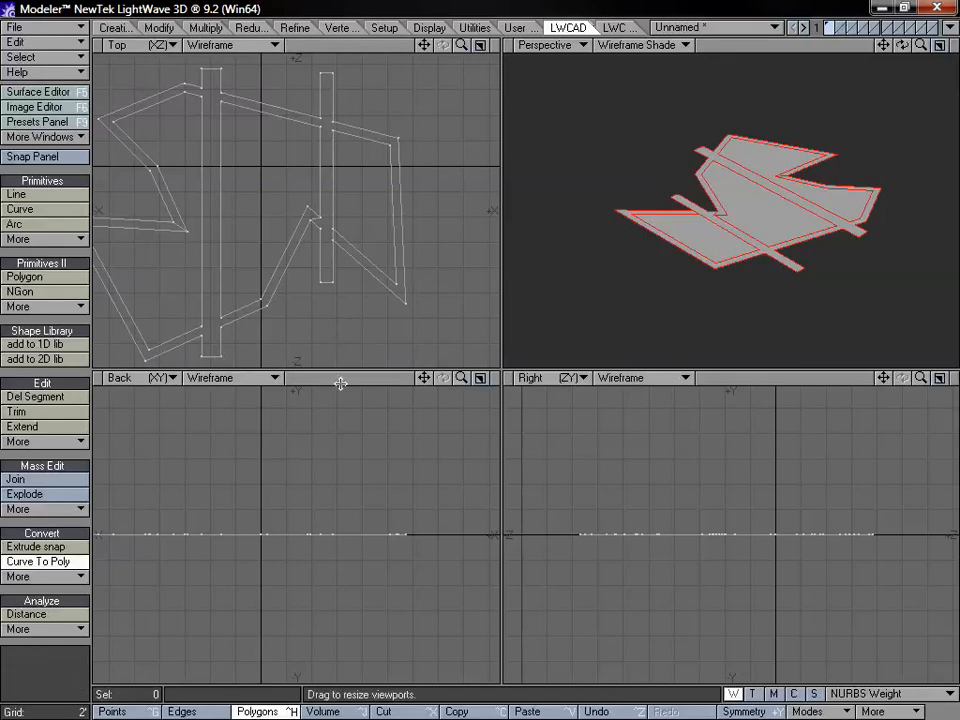
pyautogui.press('n')
pyautogui.moveTo(538, 118); pyautogui.dragTo(354, 114)
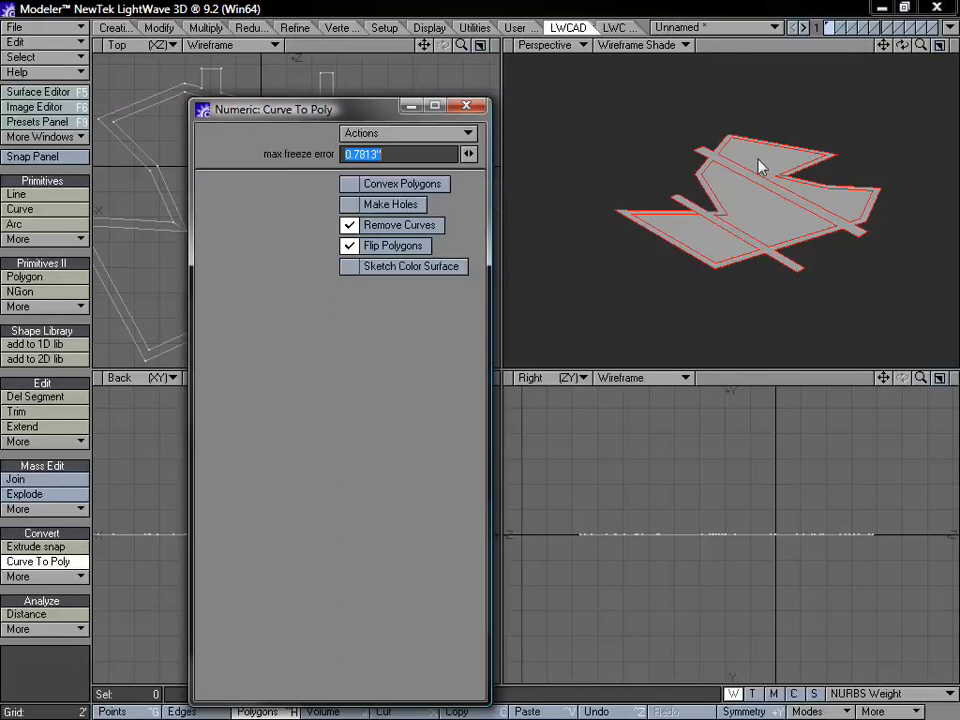
# - Enable Make Holes and Convex Polygons for the conversion and inspect the wall polygons in the Perspective and Top views
pyautogui.click(349, 204)
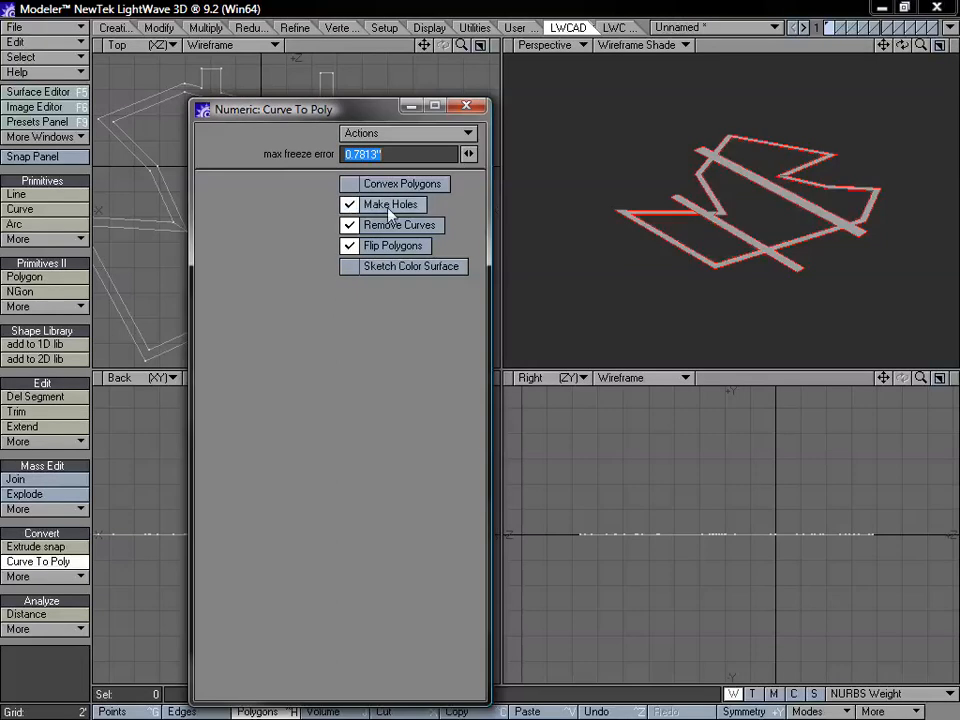
pyautogui.keyDown('alt'); pyautogui.moveTo(767, 240); pyautogui.dragTo(698, 207); pyautogui.keyUp('alt')
pyautogui.click(439, 184)
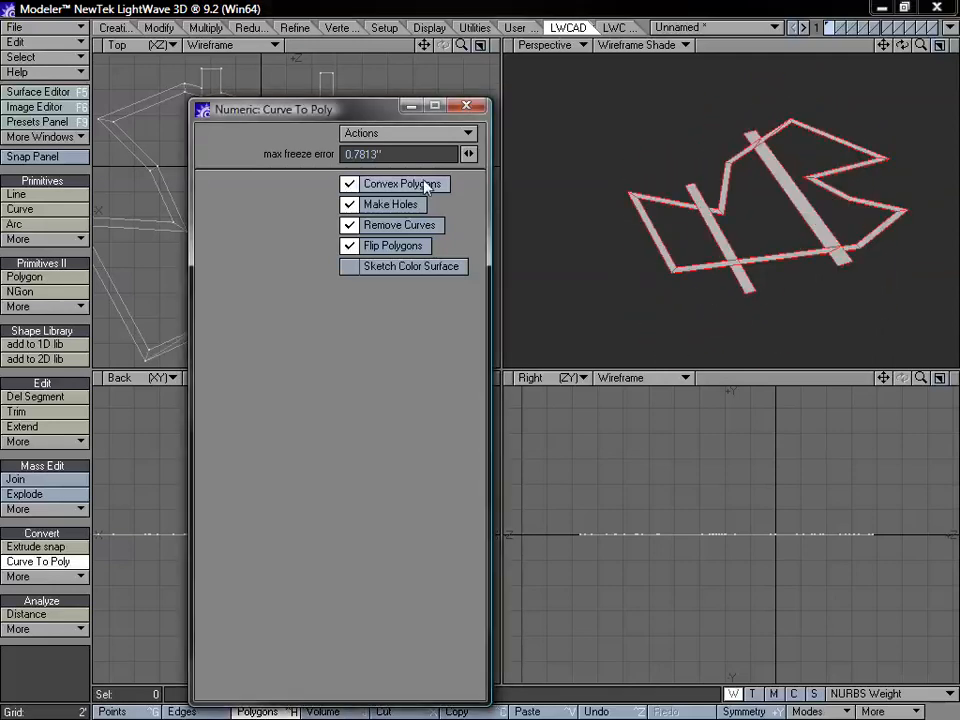
pyautogui.keyDown('alt'); pyautogui.moveTo(782, 212); pyautogui.dragTo(760, 315); pyautogui.keyUp('alt')
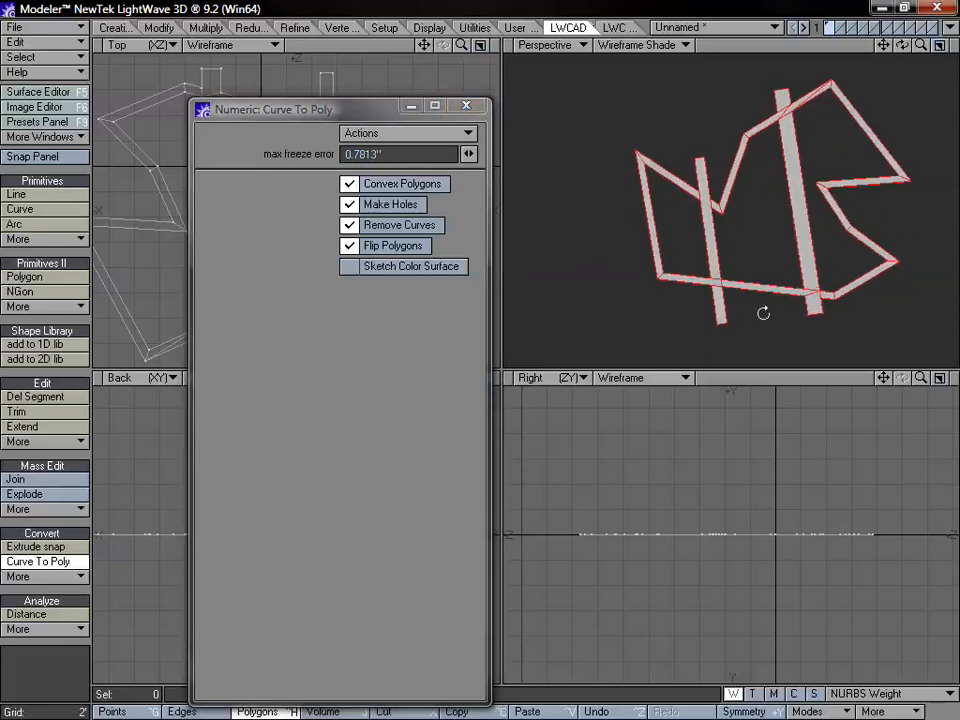
pyautogui.moveTo(240, 109); pyautogui.dragTo(493, 99)
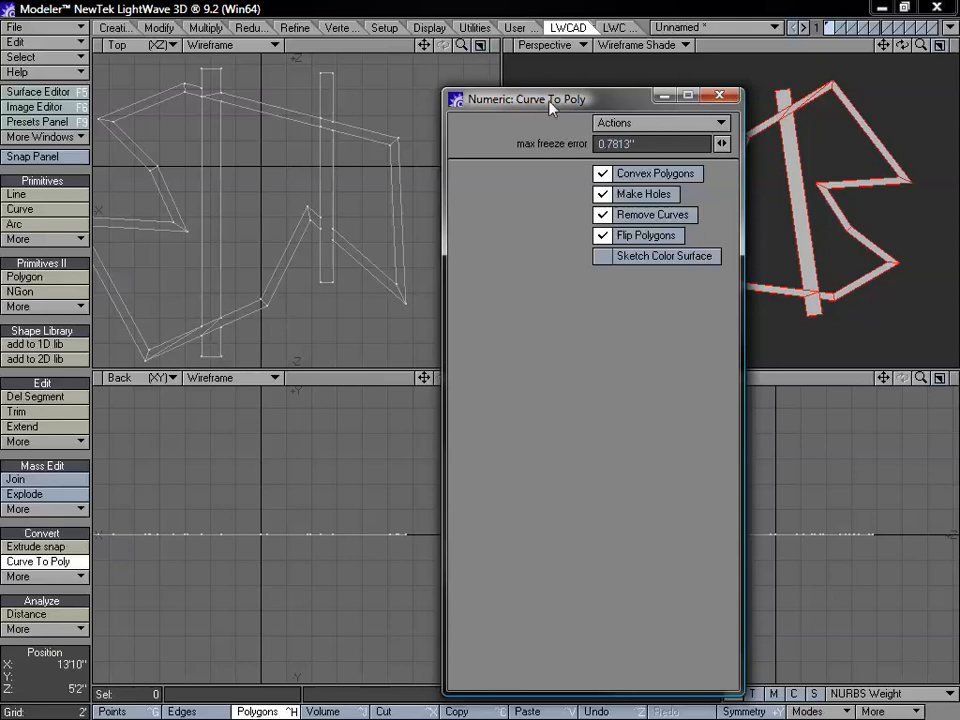
pyautogui.moveTo(553, 99); pyautogui.dragTo(380, 92)
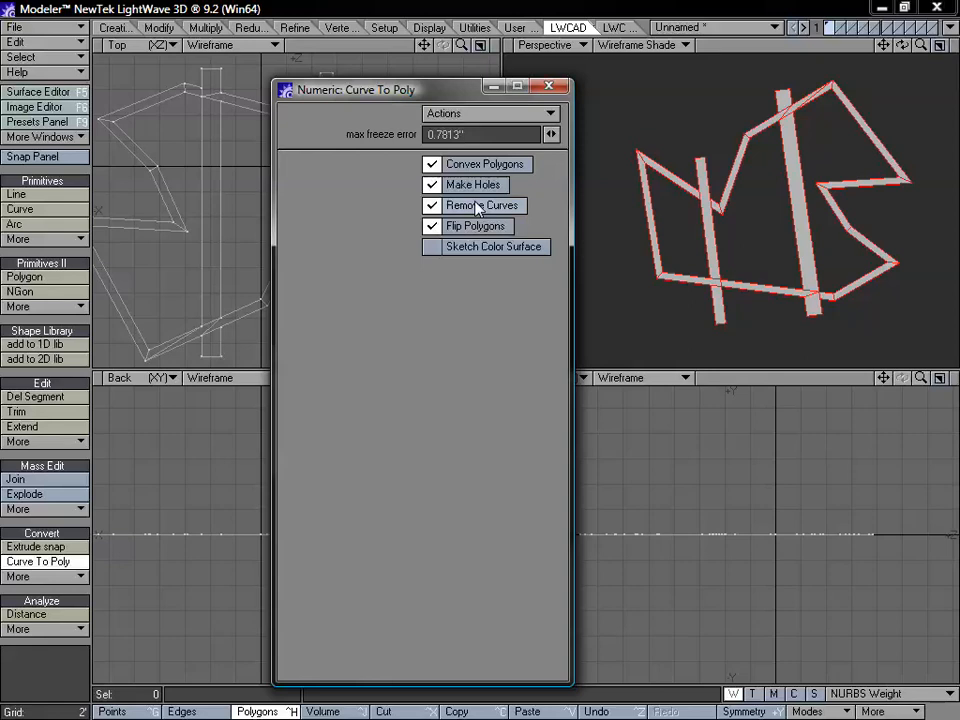
# - Turn off Make Holes and toggle Convex Polygons to compare the results, leaving both options off
pyautogui.click(490, 166)
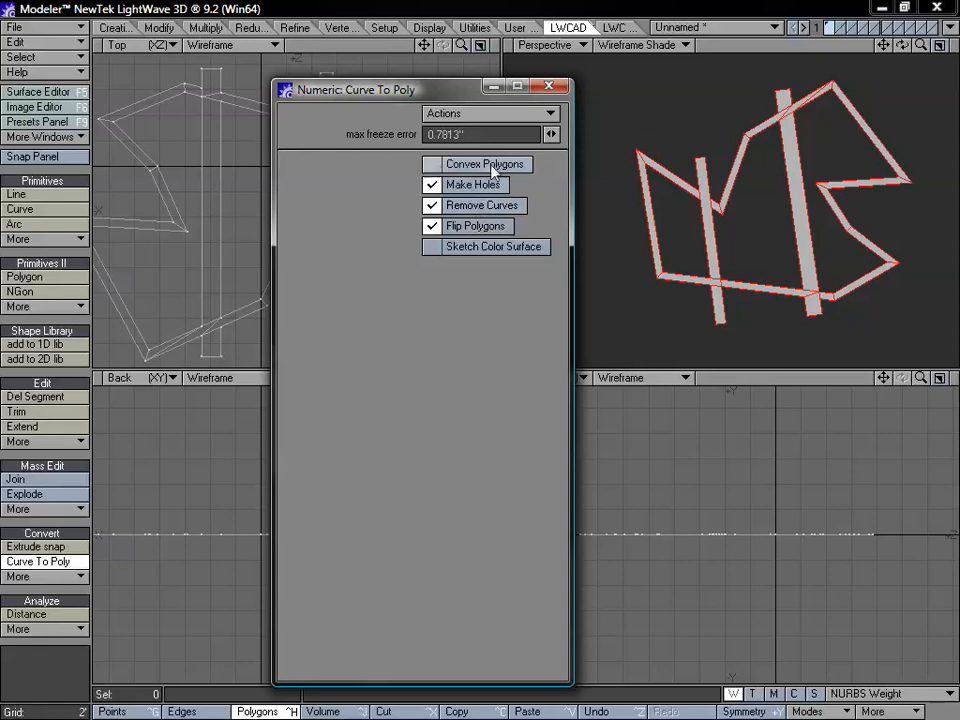
pyautogui.click(490, 166)
pyautogui.click(476, 193)
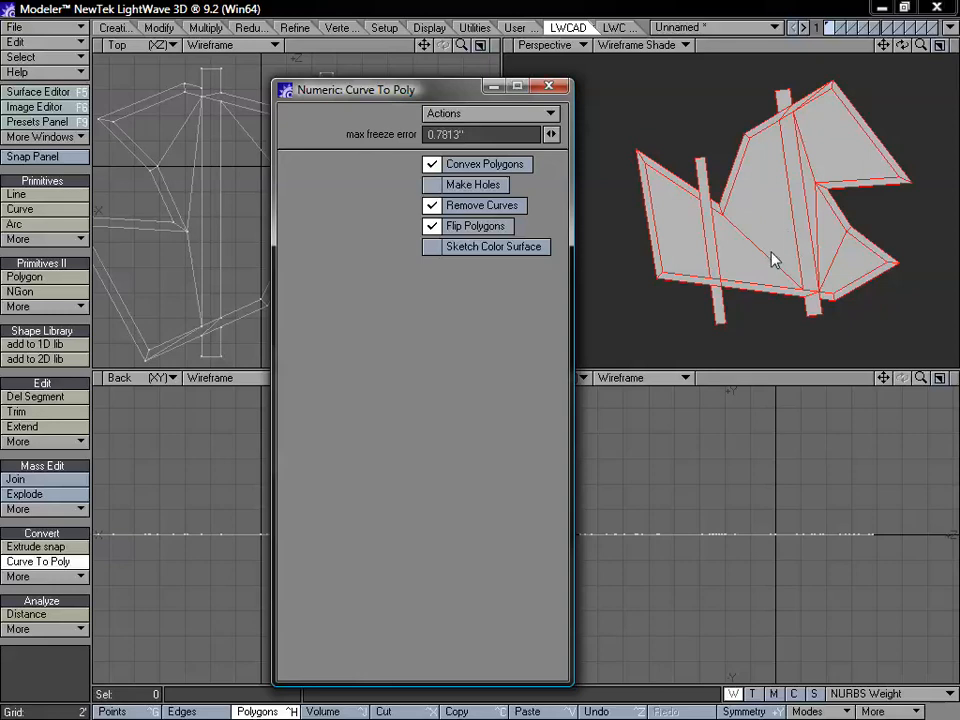
pyautogui.click(486, 170)
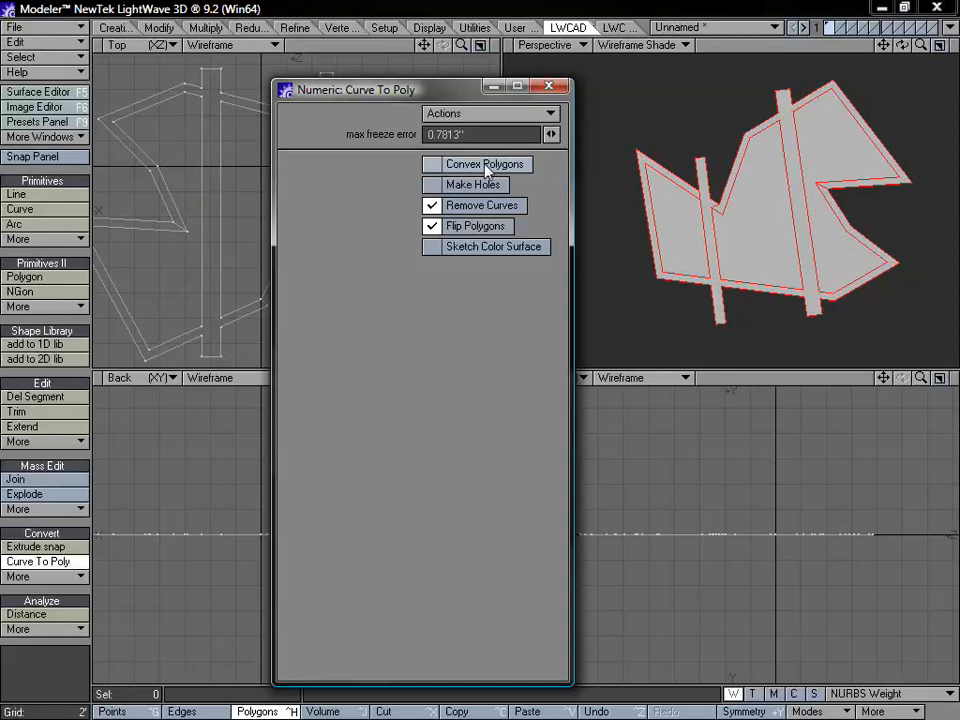
pyautogui.click(486, 170)
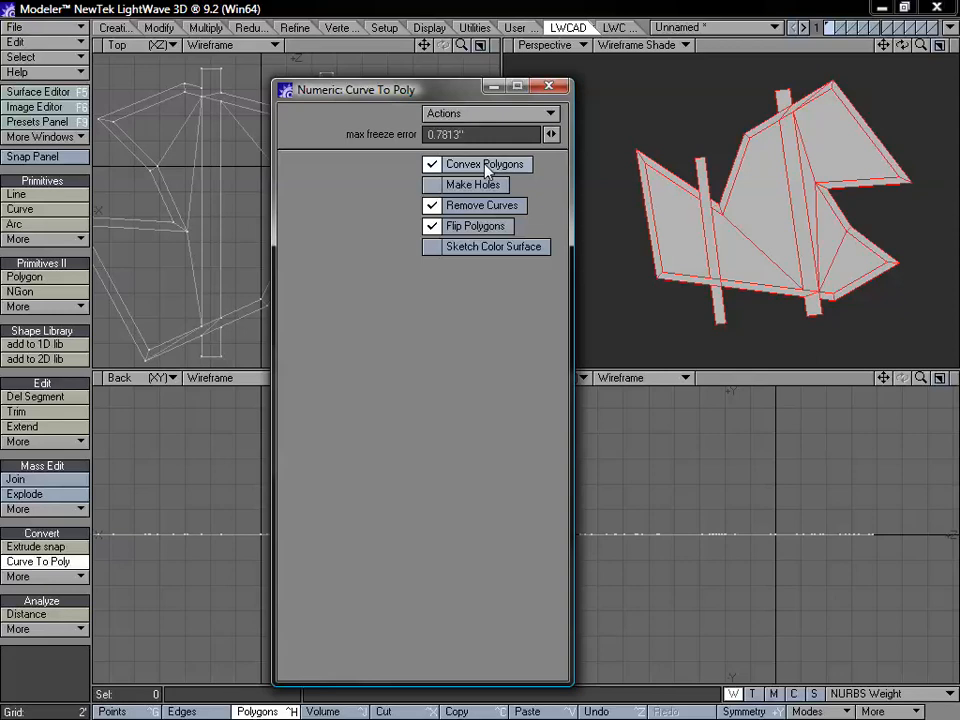
pyautogui.click(486, 170)
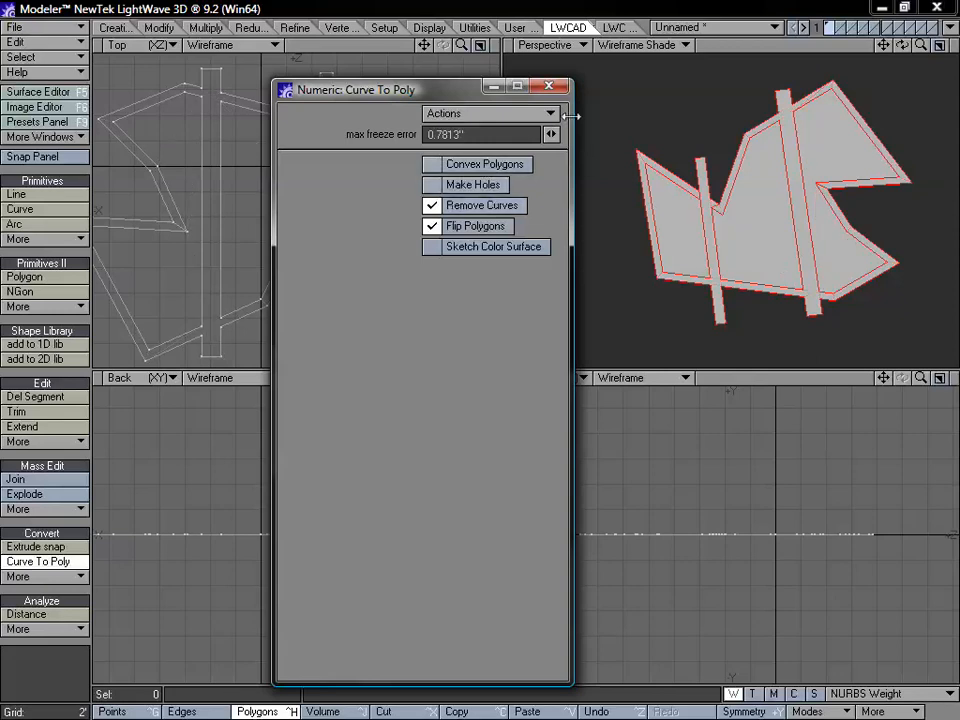
# - Close the numeric settings and delete all converted polygons from the layer
pyautogui.click(549, 86)
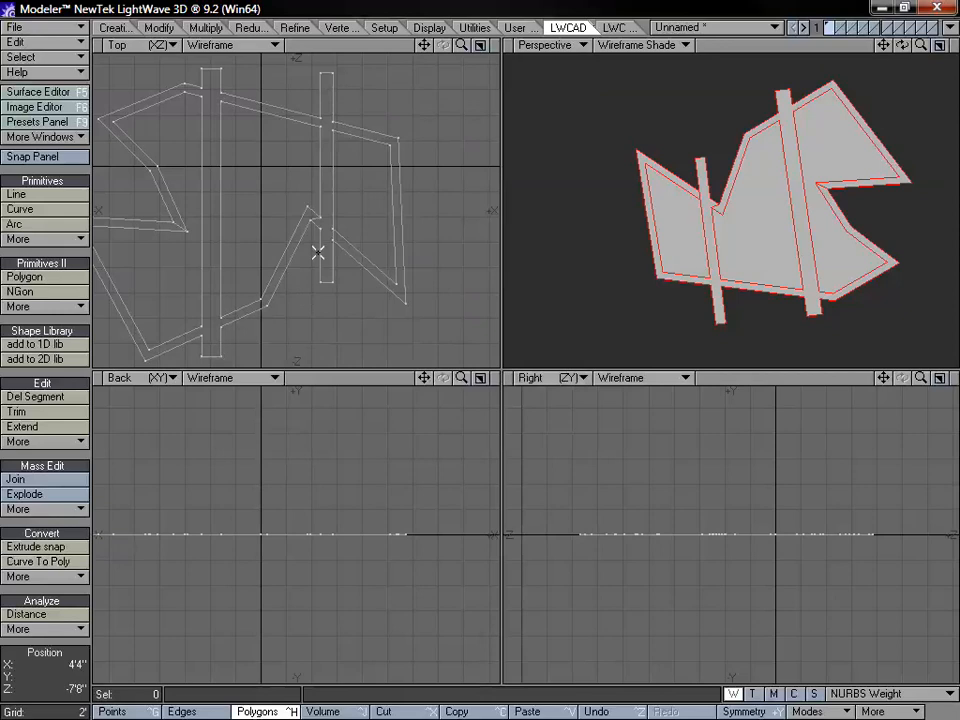
pyautogui.press('Delete')
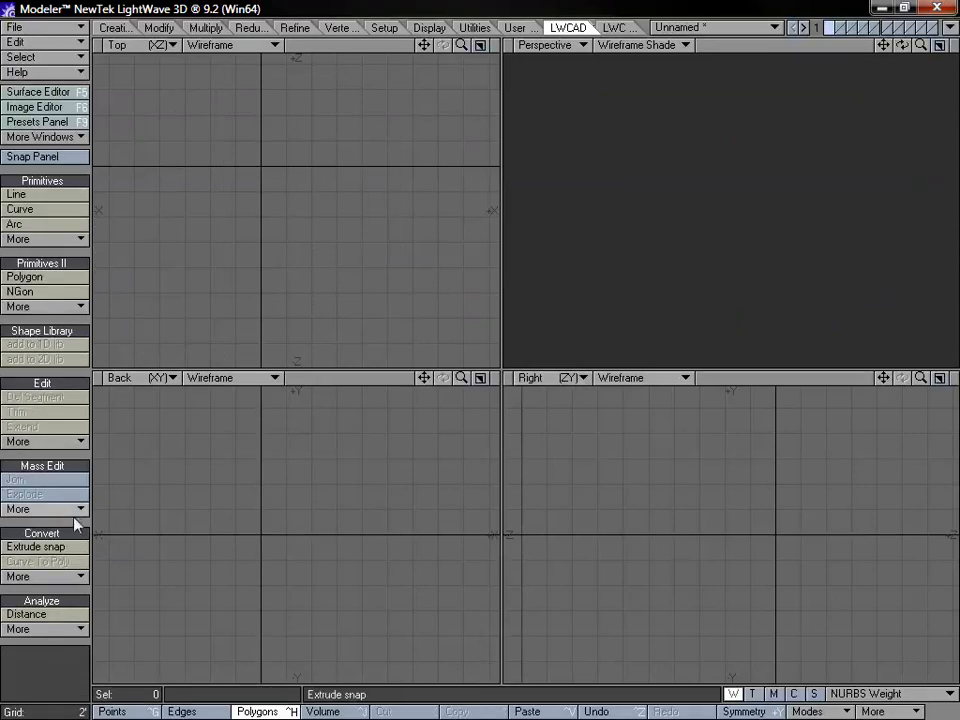
pyautogui.click(71, 577)
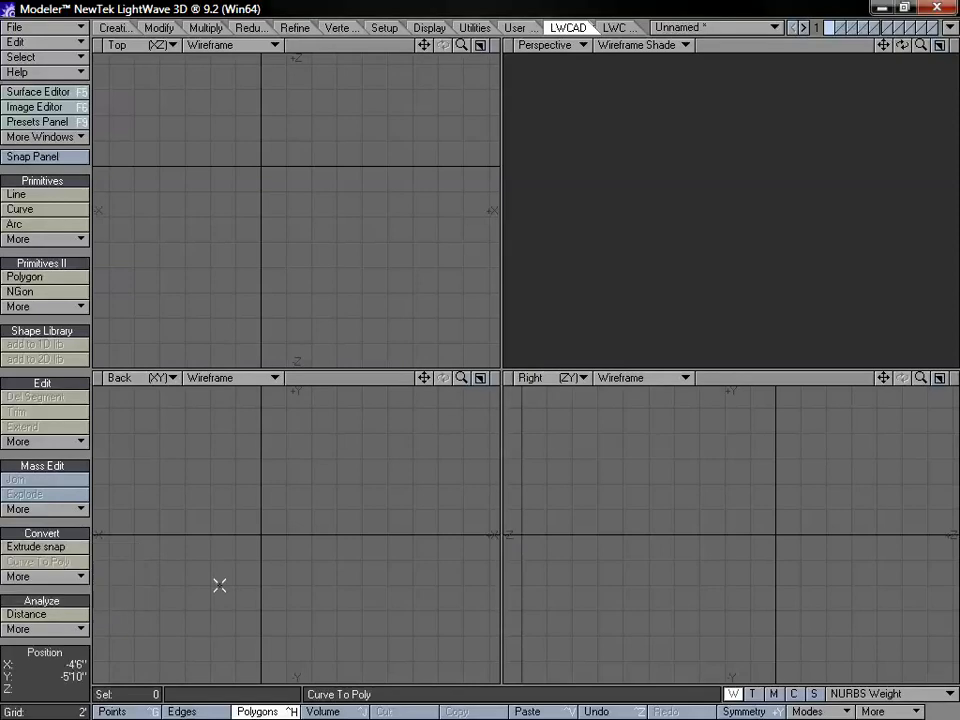
# - Create a flat, nearly square polygon with the Box tool in the Top view
pyautogui.click(131, 28)
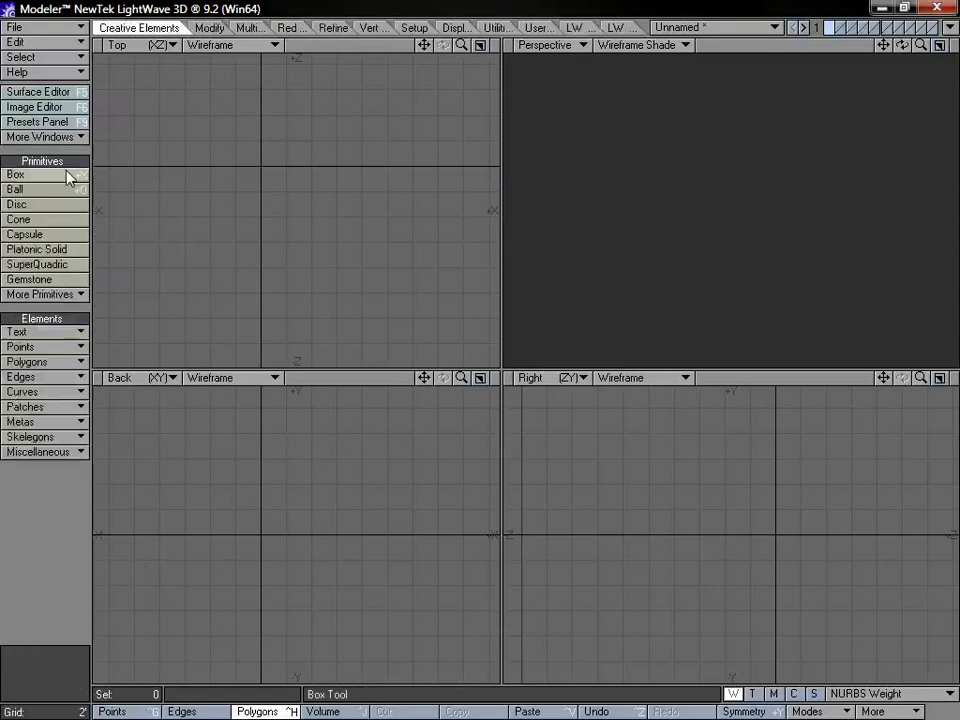
pyautogui.click(30, 174)
pyautogui.moveTo(181, 101); pyautogui.dragTo(394, 325)
pyautogui.press('space')
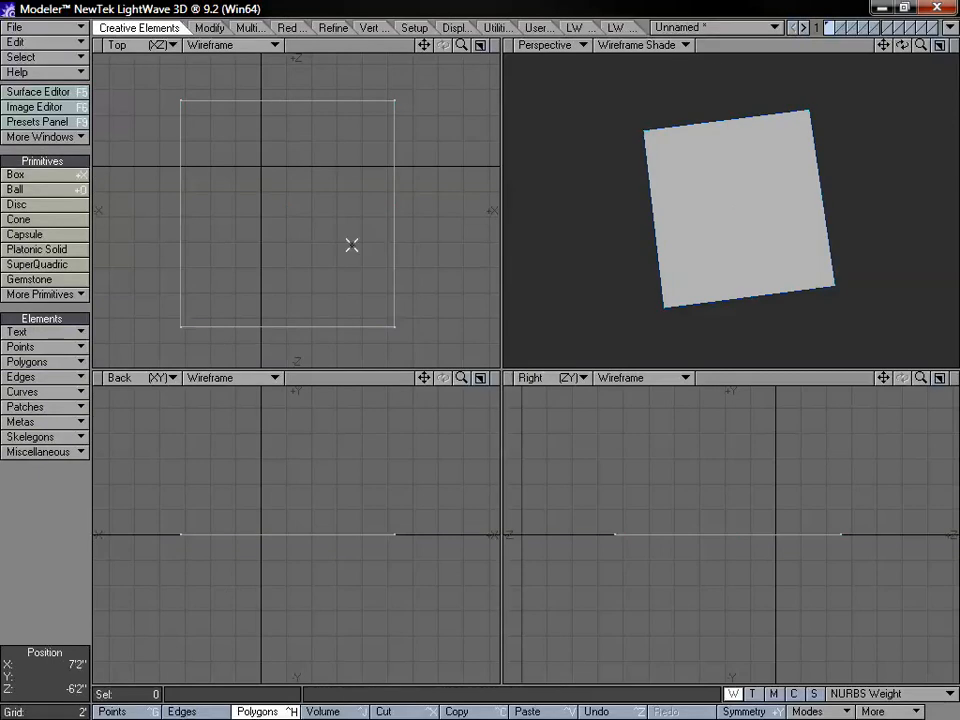
# - Convert the flat box polygon into curves with Poly To Curve
pyautogui.click(575, 27)
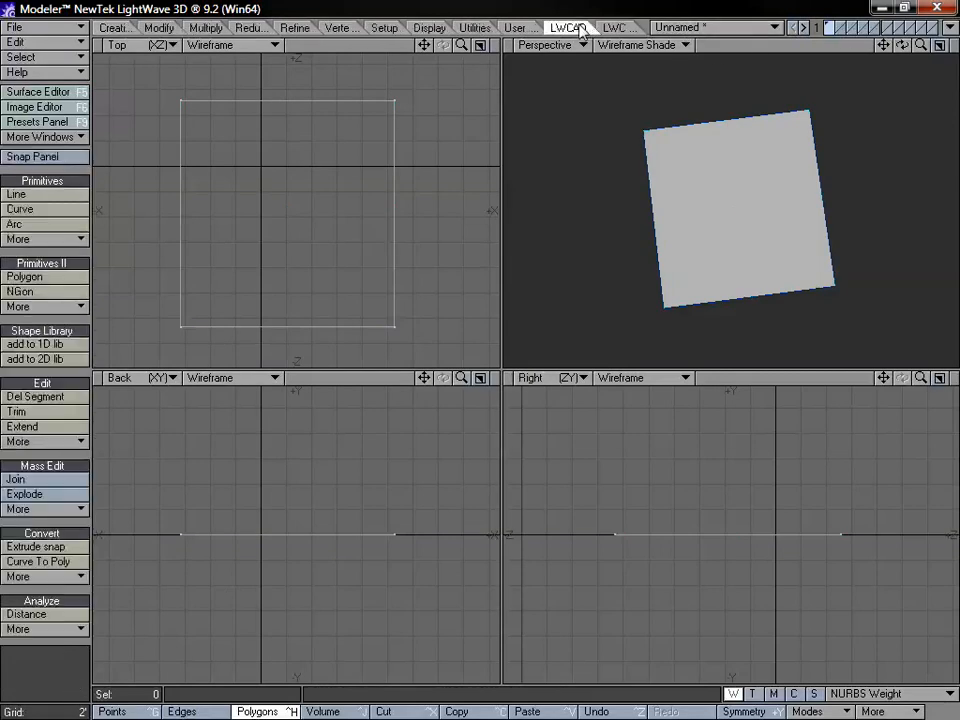
pyautogui.click(45, 576)
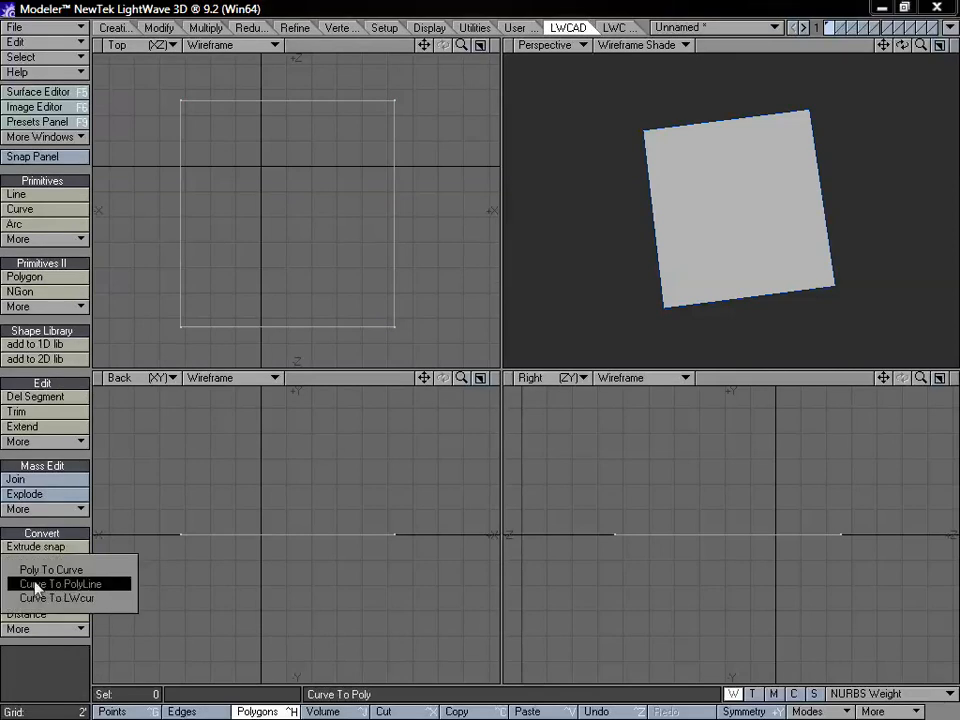
pyautogui.click(55, 571)
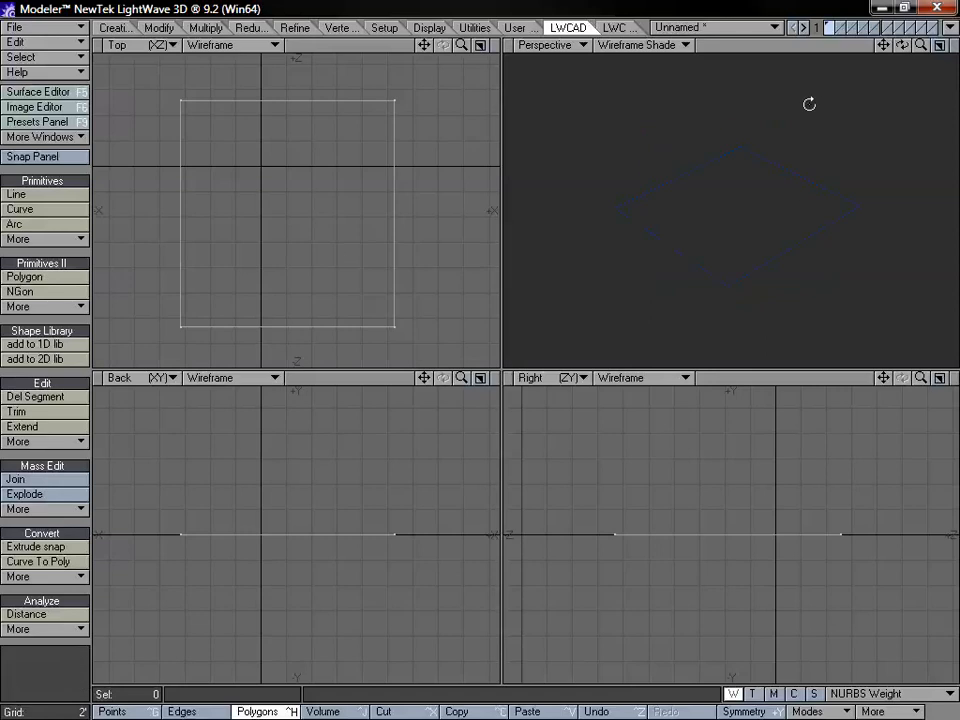
# - Select the four curves of the converted box one at a time to check that each side is separate
pyautogui.hotkey('ctrl', 'g')
pyautogui.hotkey('ctrl', 'h')
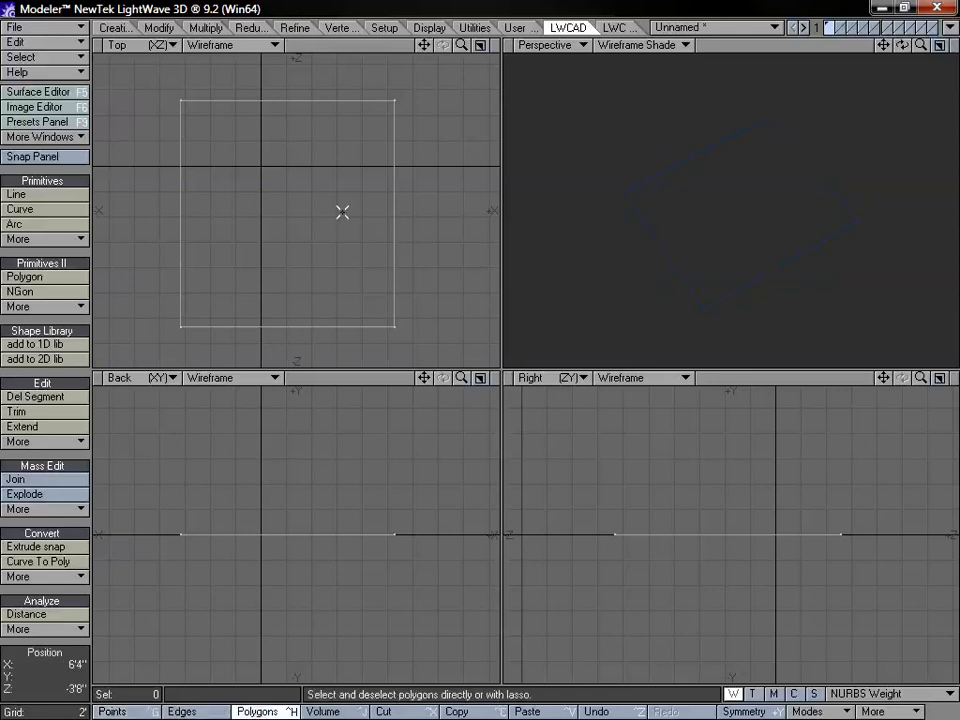
pyautogui.click(444, 191)
pyautogui.click(285, 120)
pyautogui.click(274, 318)
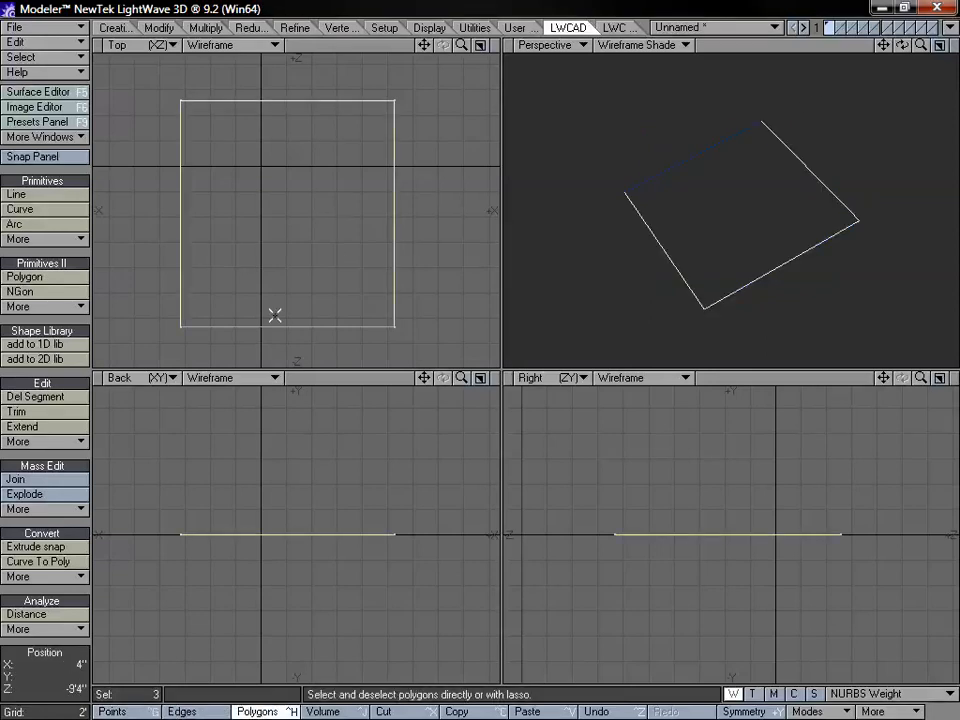
pyautogui.click(405, 330)
pyautogui.keyDown('alt'); pyautogui.moveTo(719, 268); pyautogui.dragTo(761, 219); pyautogui.keyUp('alt')
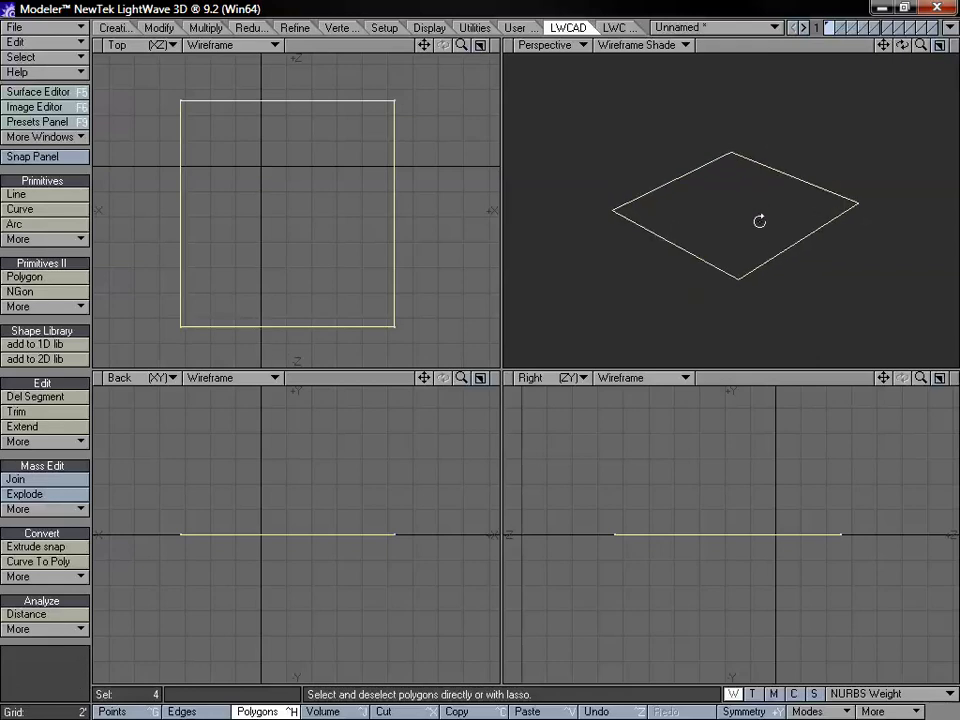
# - Deselect the curves of the converted box and delete them all from the layer
pyautogui.click(69, 546)
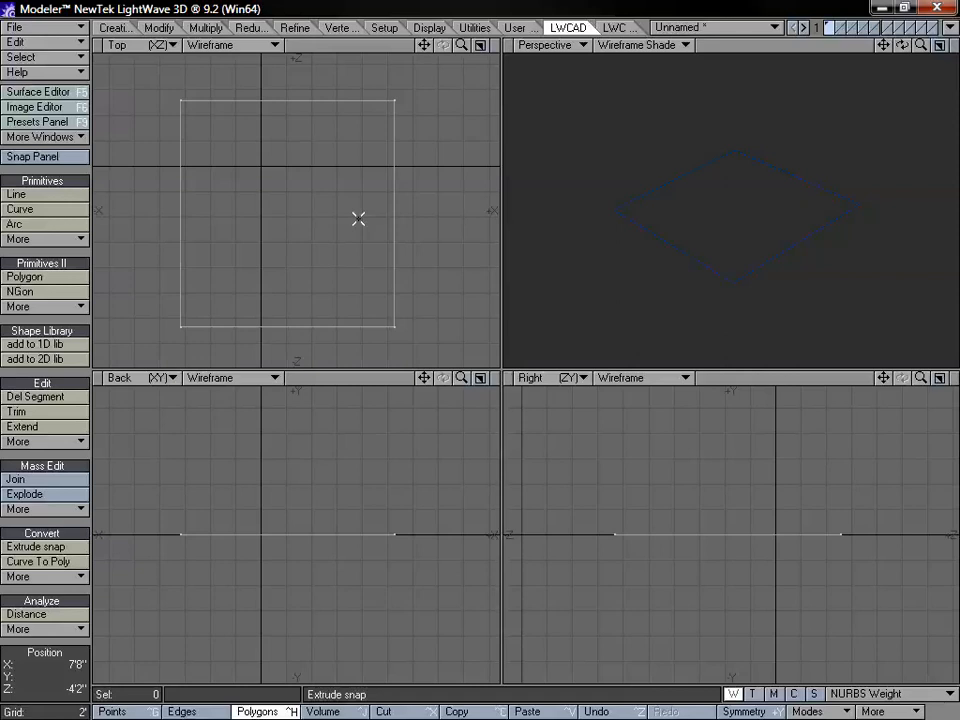
pyautogui.press('Delete')
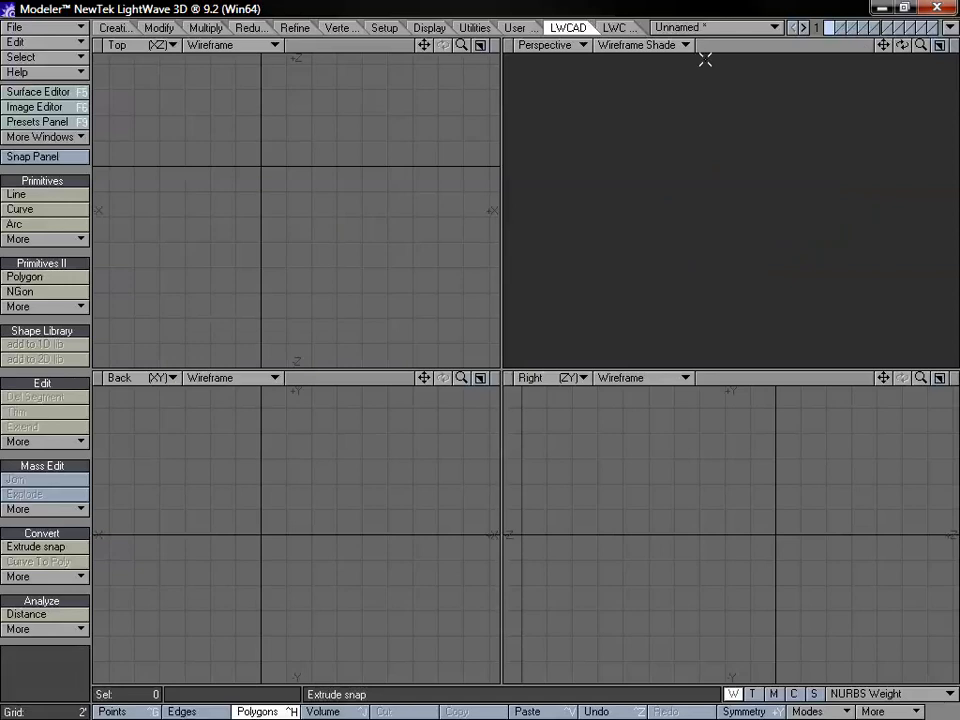
pyautogui.click(44, 224)
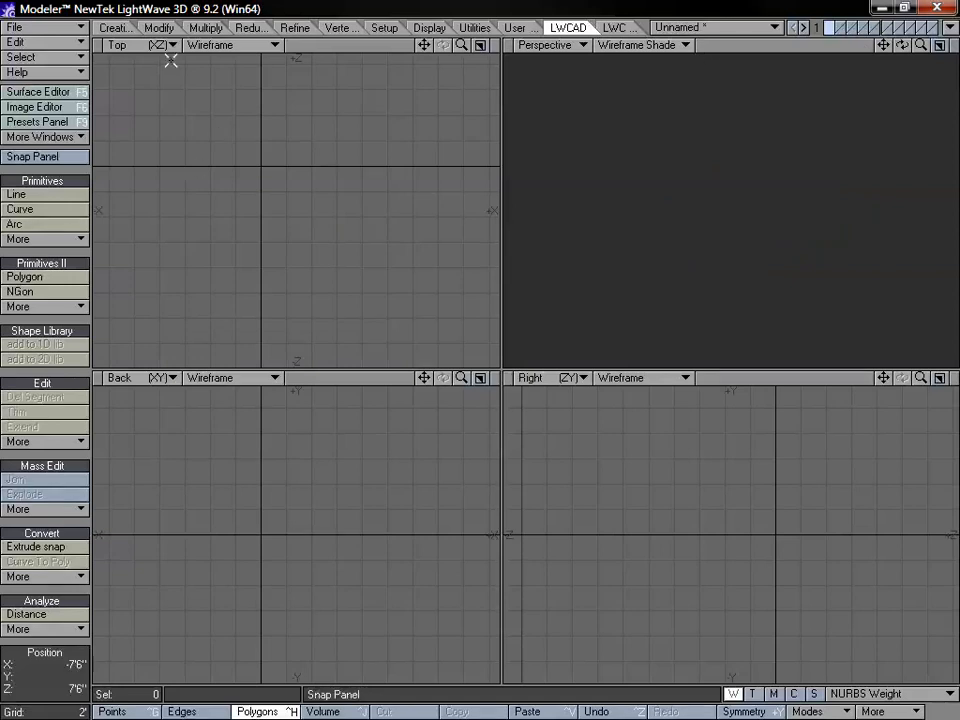
# - Create a full sphere with the Ball tool, sizing it in the Top and Back views
pyautogui.click(113, 27)
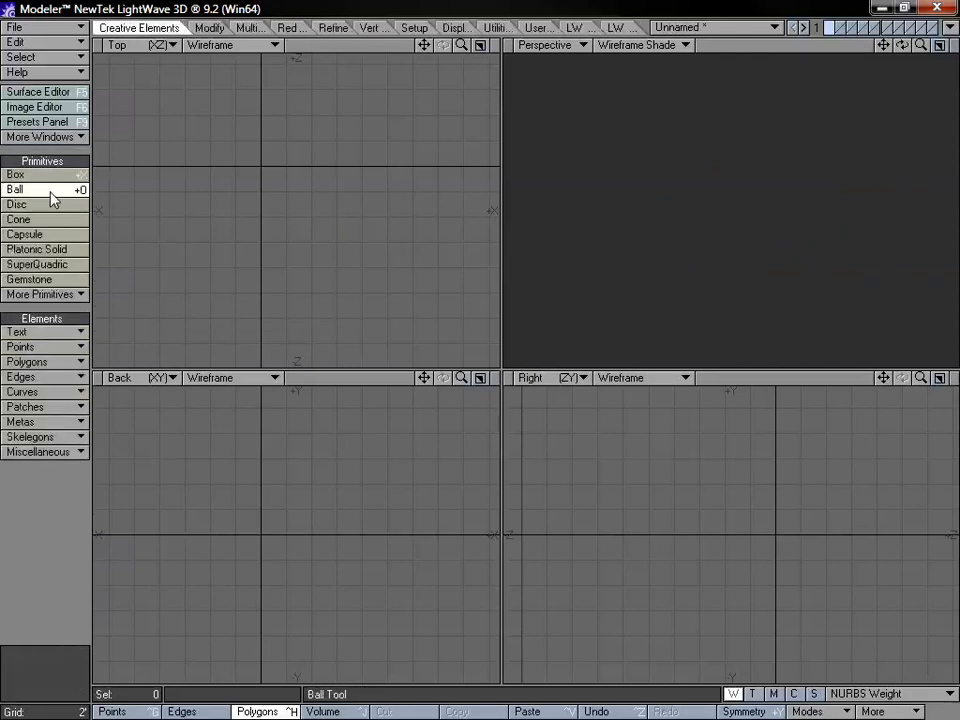
pyautogui.moveTo(240, 206); pyautogui.dragTo(321, 150)
pyautogui.moveTo(264, 491); pyautogui.dragTo(332, 420)
pyautogui.press('space')
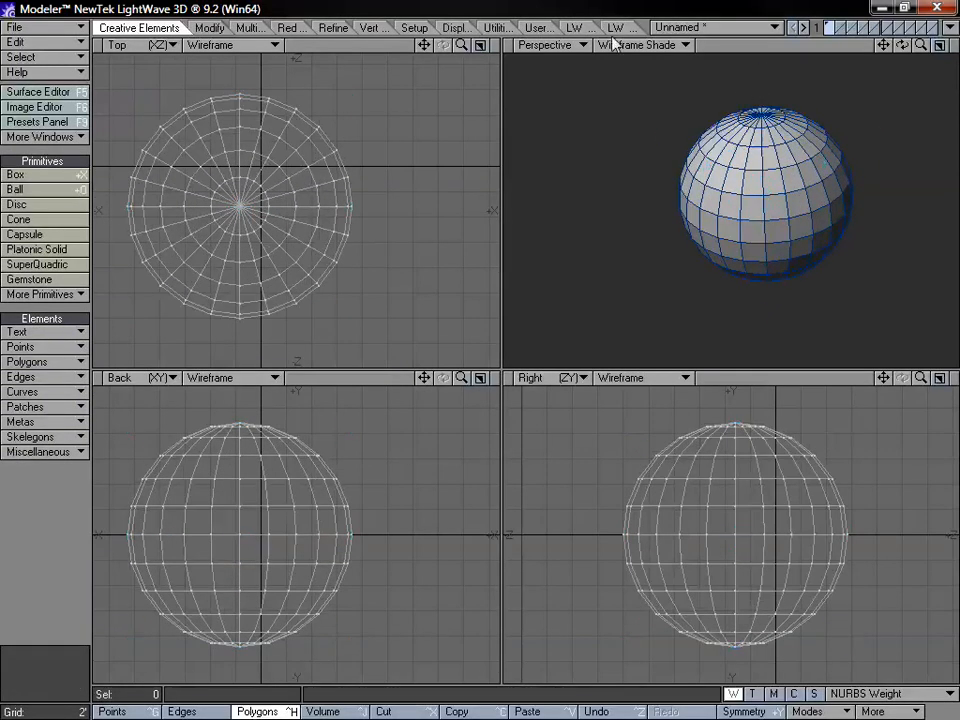
# - Convert the sphere's polygons into curves with Poly To Curve and examine the result from several angles
pyautogui.click(574, 27)
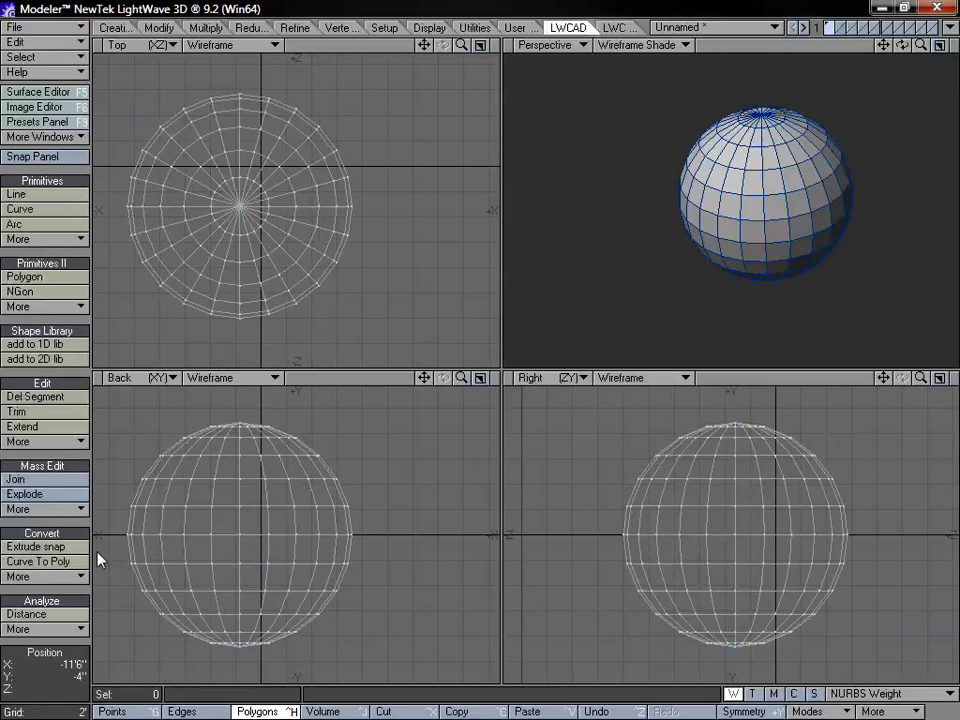
pyautogui.click(60, 577)
pyautogui.click(76, 578)
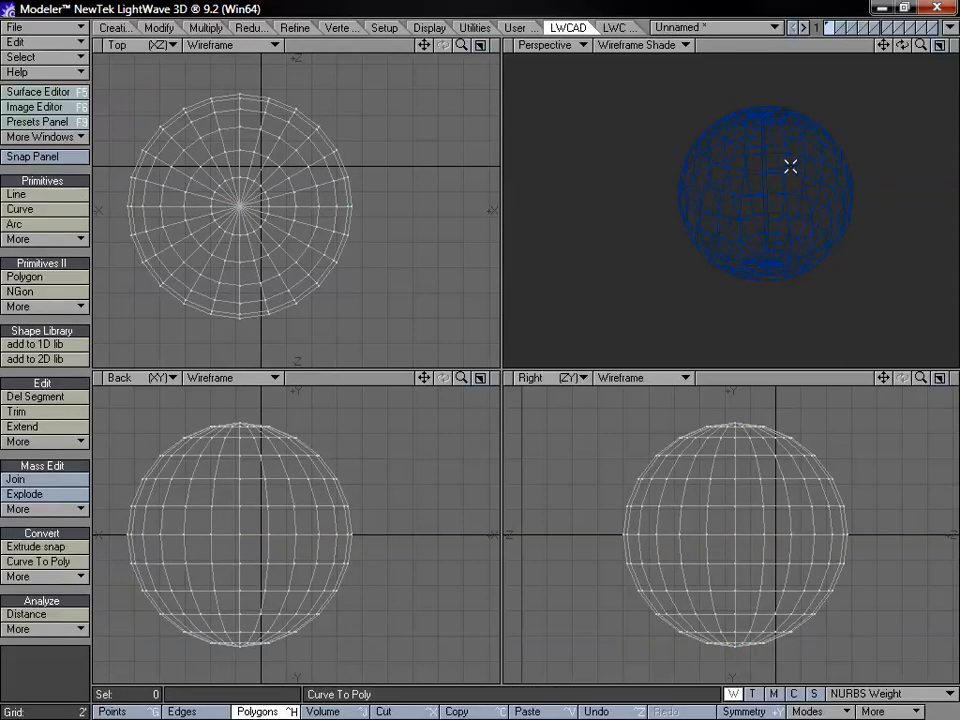
pyautogui.press('a')
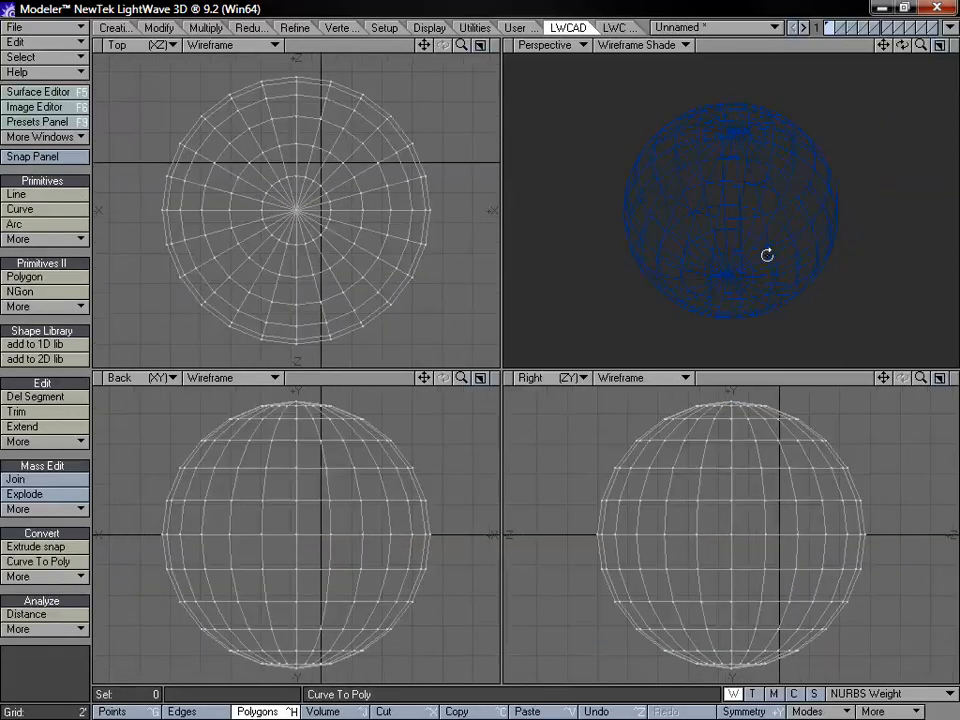
pyautogui.moveTo(918, 45)
pyautogui.mouseDown()
pyautogui.moveTo(955, 45)
pyautogui.moveTo(932, 45)
pyautogui.mouseUp()
pyautogui.moveTo(700, 228); pyautogui.dragTo(742, 253)
pyautogui.moveTo(759, 134)
pyautogui.mouseDown()
pyautogui.moveTo(632, 167)
pyautogui.moveTo(645, 140)
pyautogui.mouseUp()
pyautogui.press('/')
pyautogui.press('a')
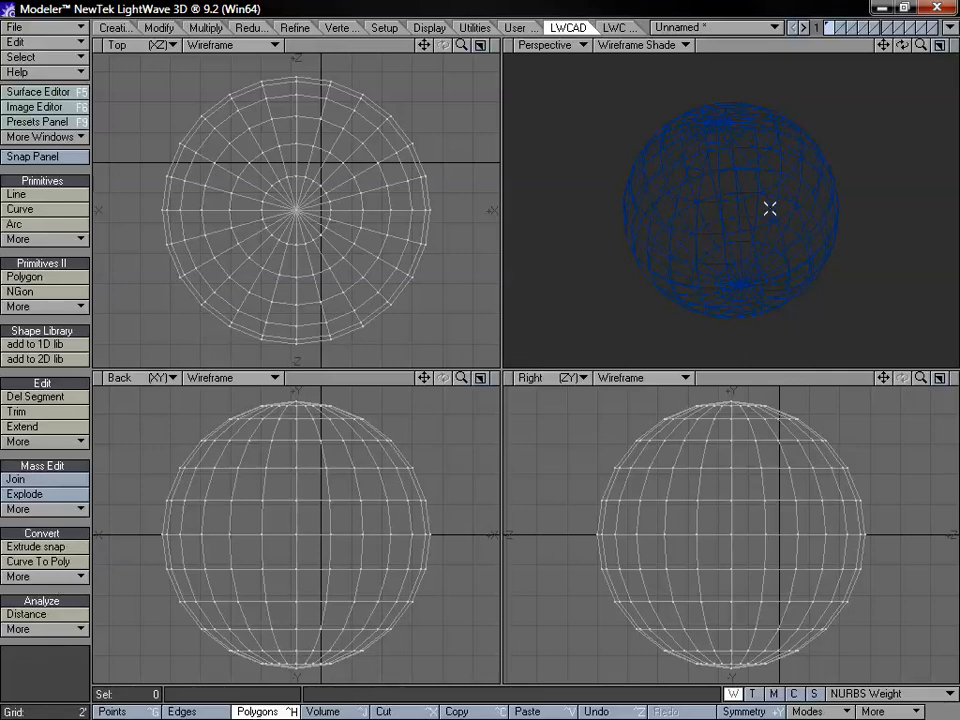
# - Convert the sphere's curves with Curve To PolyLine in poly-line mode
pyautogui.click(40, 577)
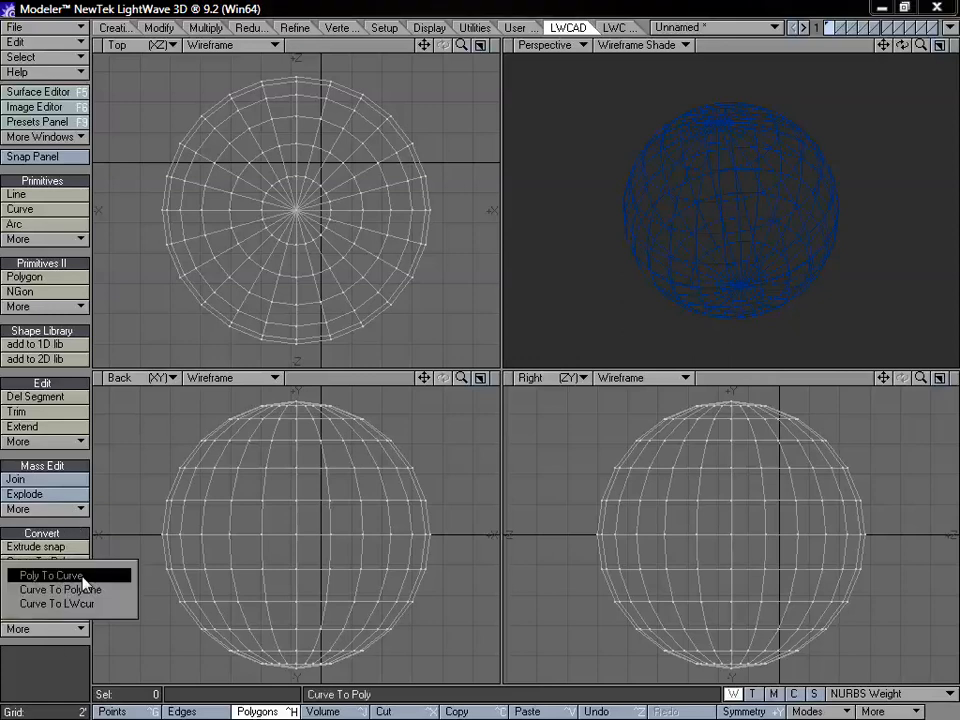
pyautogui.click(57, 590)
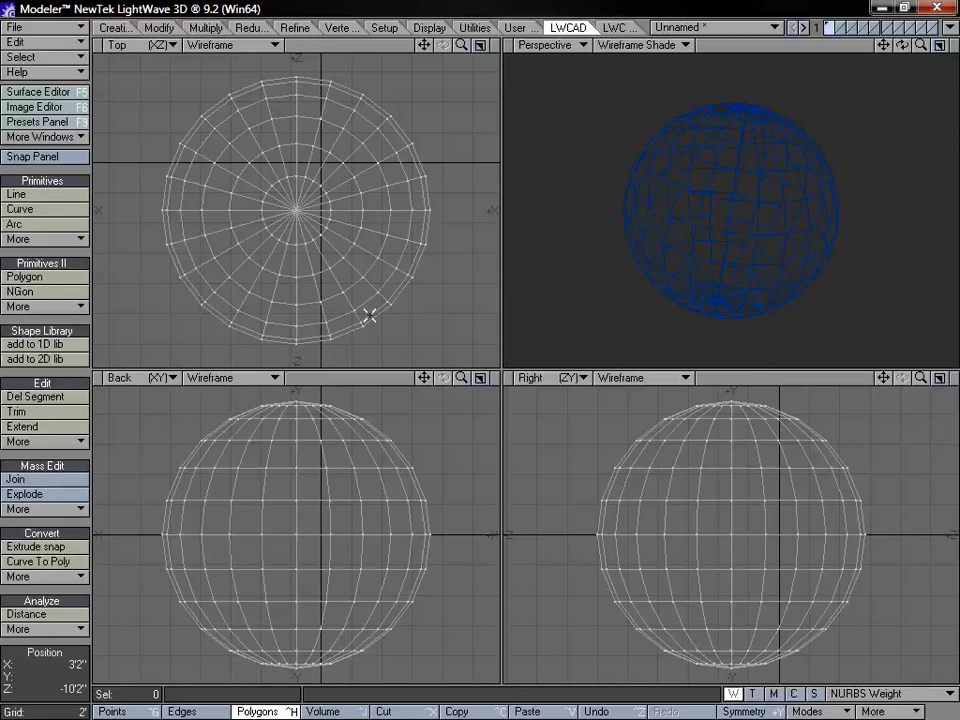
pyautogui.hotkey('ctrl', 'g')
pyautogui.hotkey('ctrl', 'h')
pyautogui.click(58, 577)
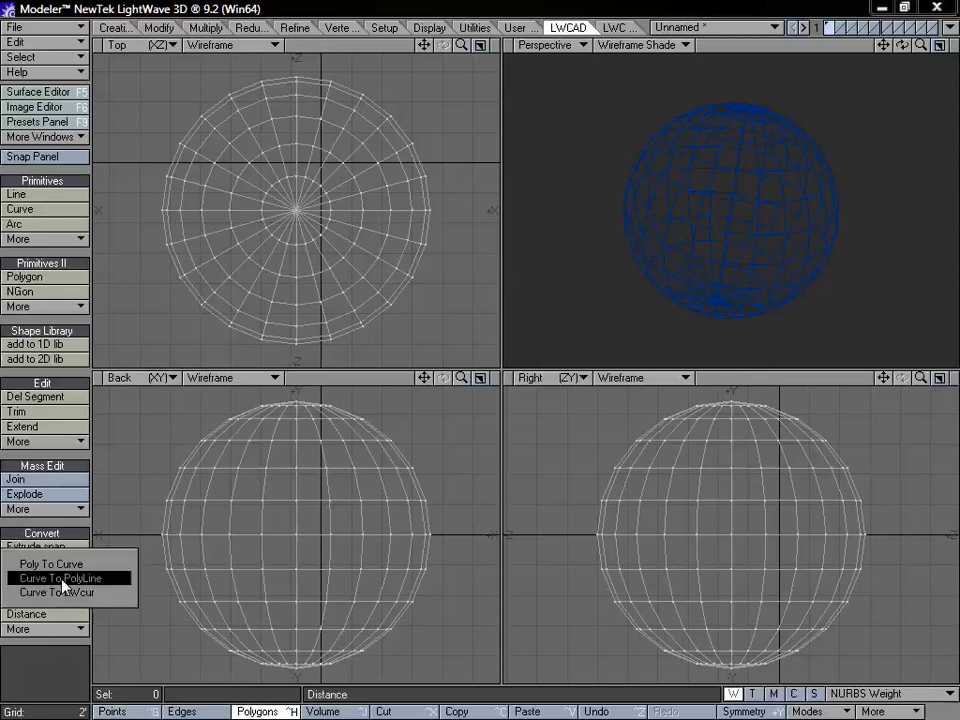
pyautogui.click(62, 578)
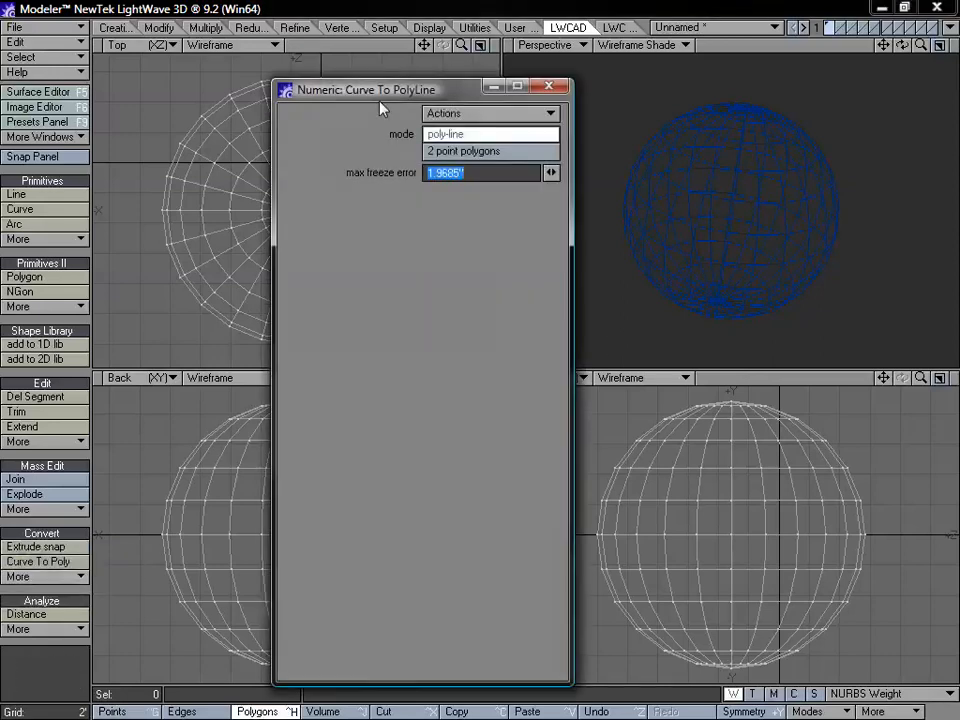
pyautogui.moveTo(380, 98); pyautogui.dragTo(382, 314)
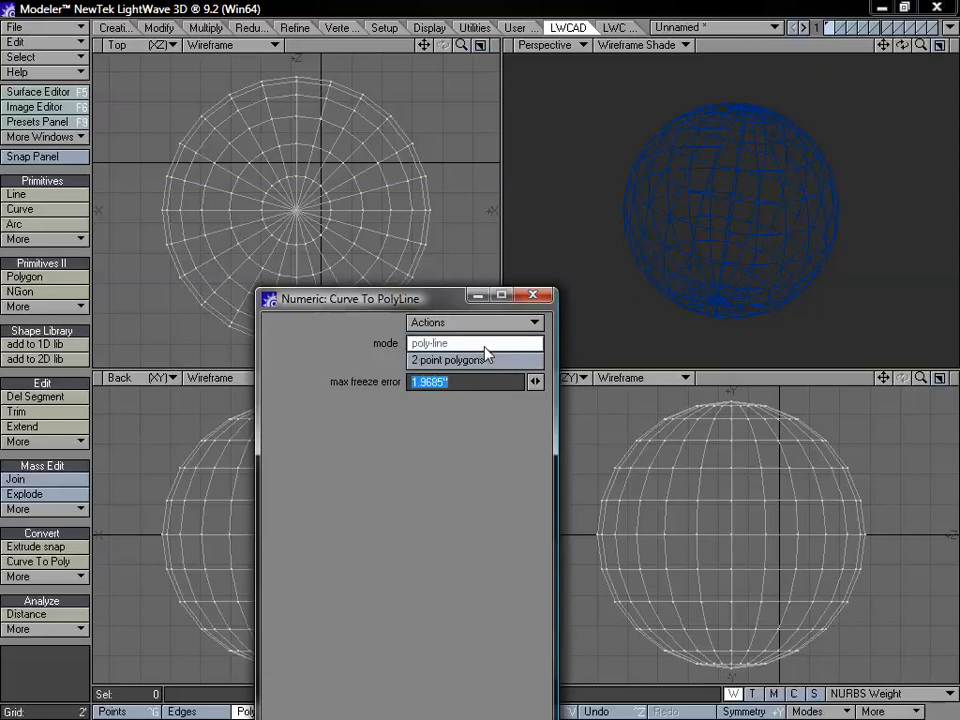
pyautogui.moveTo(444, 298); pyautogui.dragTo(599, 202)
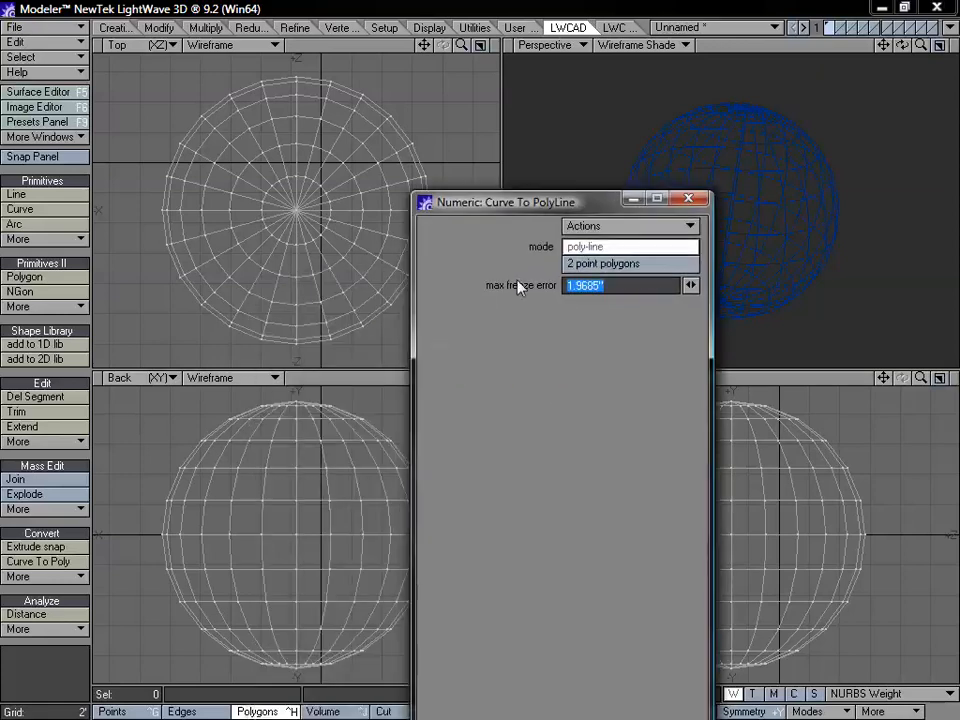
pyautogui.click(688, 199)
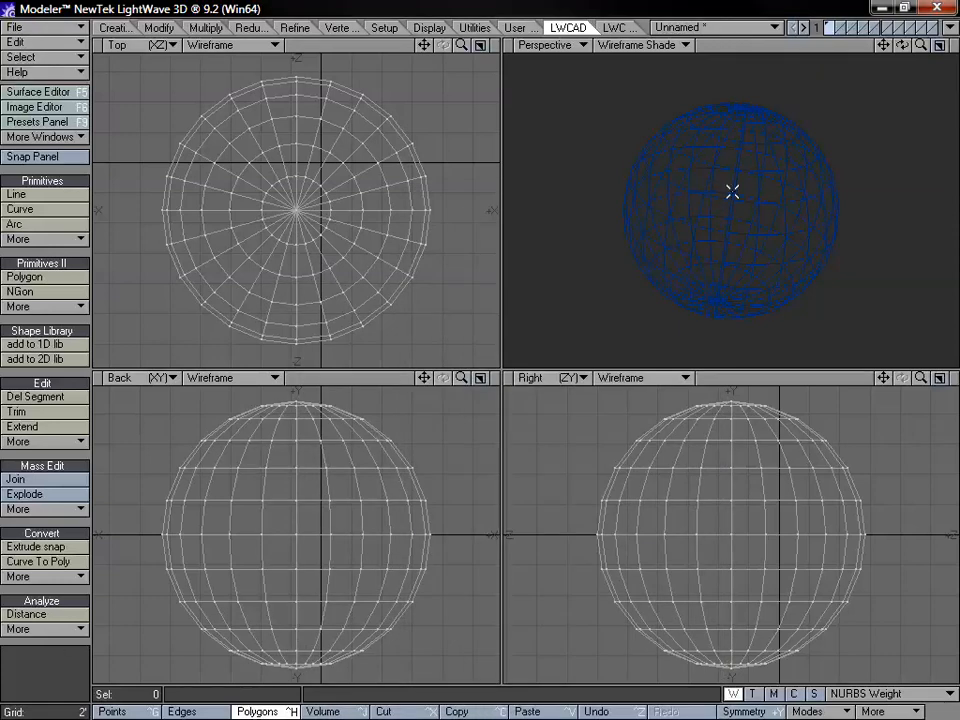
# - Sample-select scattered segments of the sphere, then clear the selection and delete the whole object
pyautogui.moveTo(690, 180)
pyautogui.mouseDown()
pyautogui.moveTo(636, 169)
pyautogui.moveTo(806, 133)
pyautogui.moveTo(828, 168)
pyautogui.mouseUp()
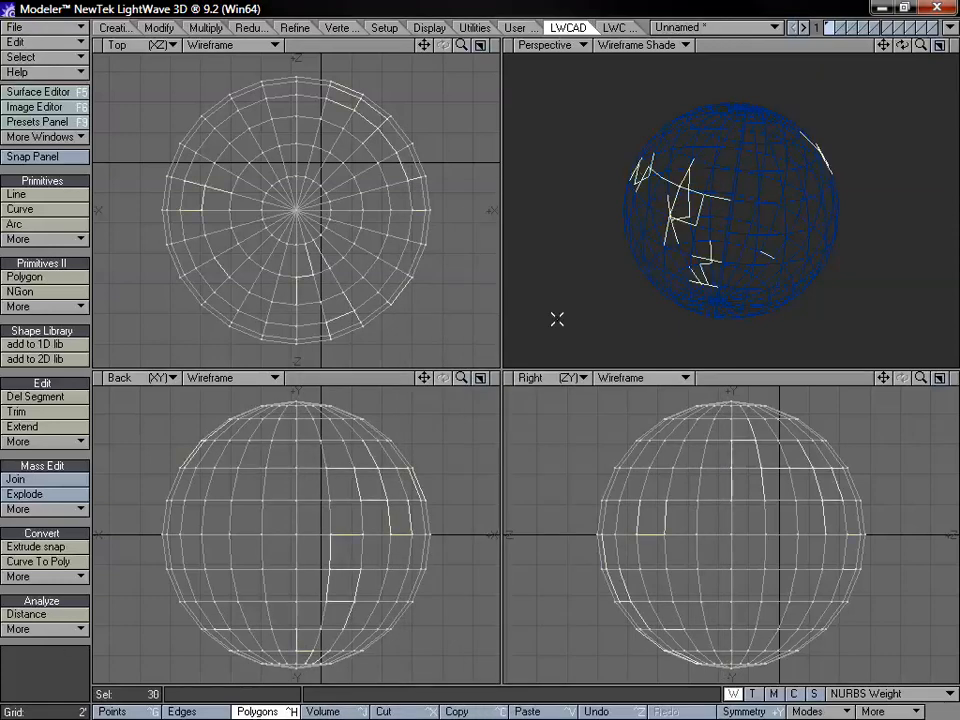
pyautogui.moveTo(453, 445)
pyautogui.mouseDown(button='right')
pyautogui.moveTo(436, 392)
pyautogui.moveTo(396, 583)
pyautogui.moveTo(449, 470)
pyautogui.moveTo(253, 433)
pyautogui.moveTo(401, 416)
pyautogui.moveTo(394, 570)
pyautogui.moveTo(476, 556)
pyautogui.mouseUp(button='right')
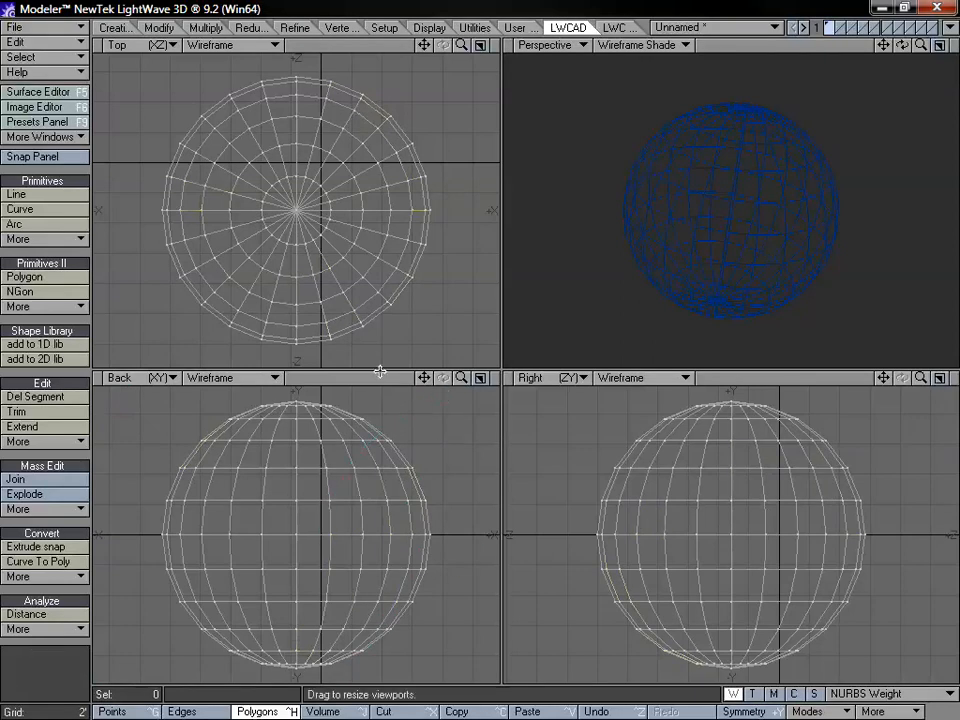
pyautogui.press('Delete')
# - Draw four overlapping circles in the Top view and merge them into one cloud-shaped outline
pyautogui.click(60, 224)
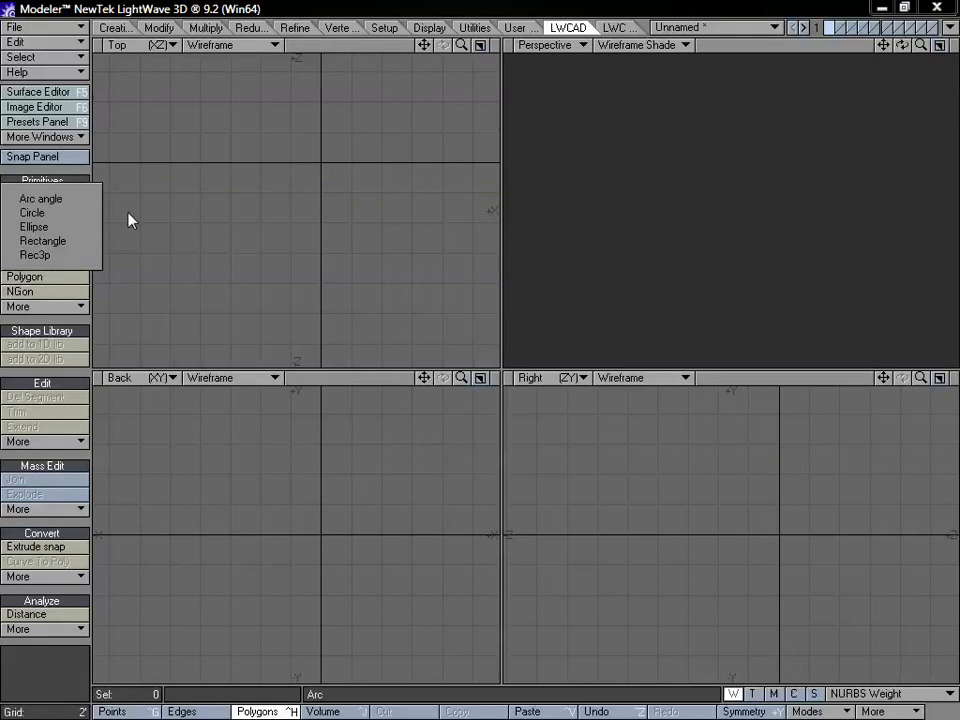
pyautogui.click(79, 212)
pyautogui.moveTo(225, 241); pyautogui.dragTo(296, 195)
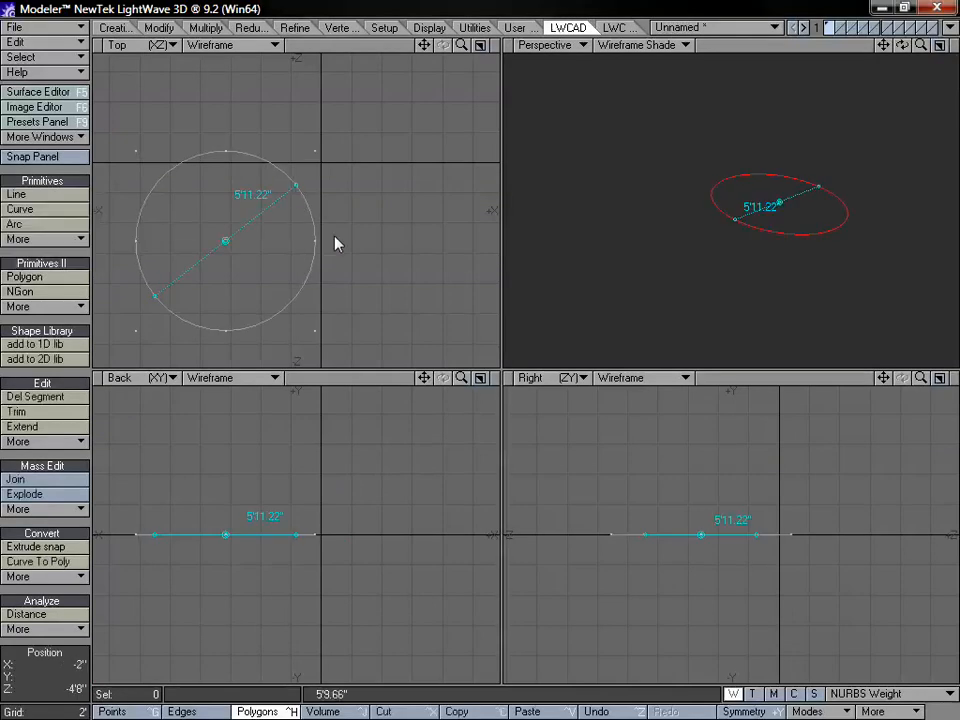
pyautogui.moveTo(377, 275); pyautogui.dragTo(426, 167)
pyautogui.moveTo(300, 145); pyautogui.dragTo(471, 0)
pyautogui.moveTo(258, 298); pyautogui.dragTo(336, 180)
pyautogui.moveTo(461, 45); pyautogui.dragTo(463, 45)
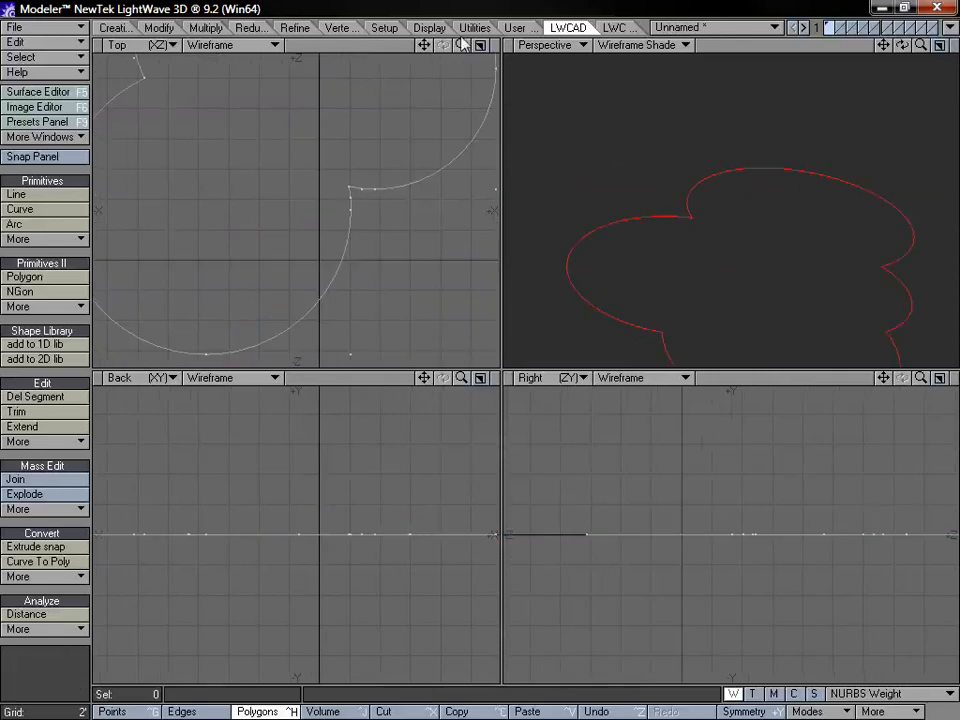
pyautogui.press('KP_0')
pyautogui.moveTo(885, 47); pyautogui.dragTo(855, 164)
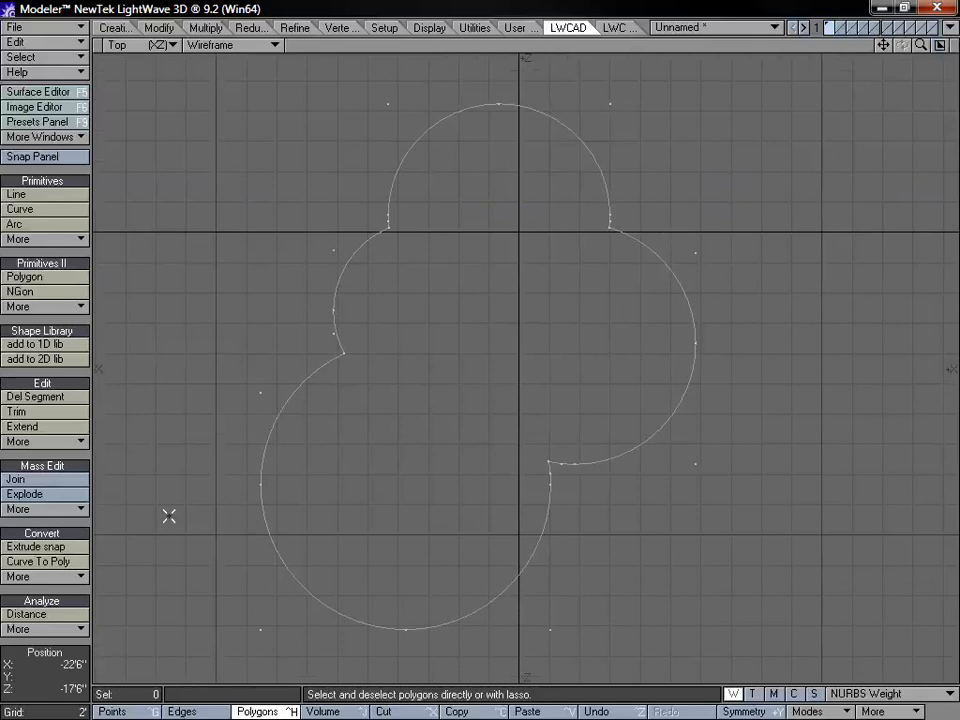
# - Convert the cloud-shaped outline with Curve To PolyLine, setting the max freeze error to 0.6875"
pyautogui.click(77, 577)
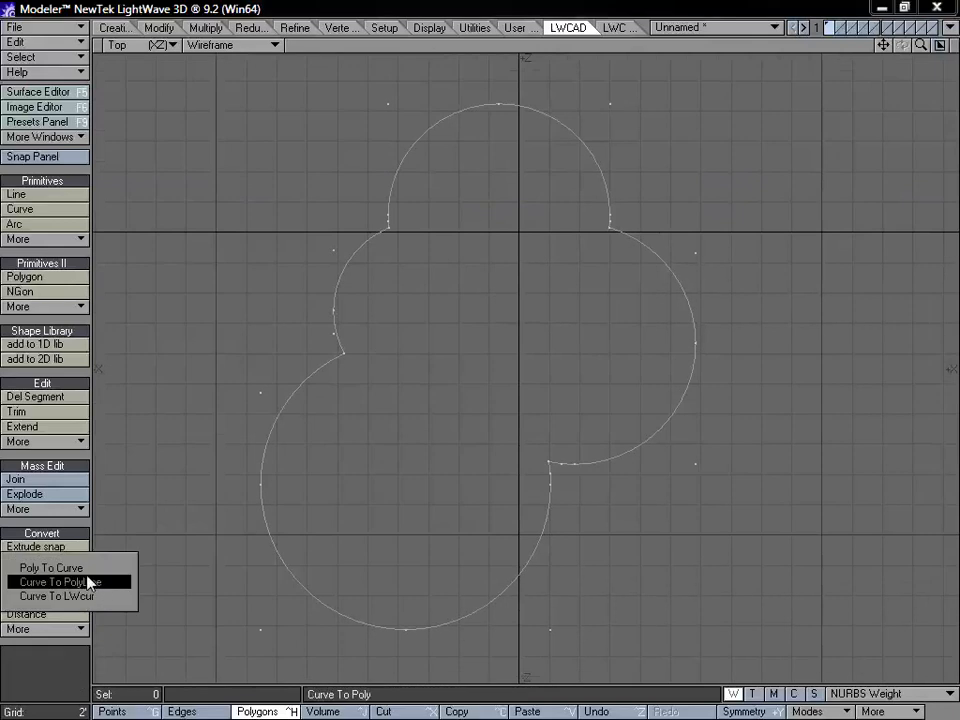
pyautogui.click(88, 582)
pyautogui.press('n')
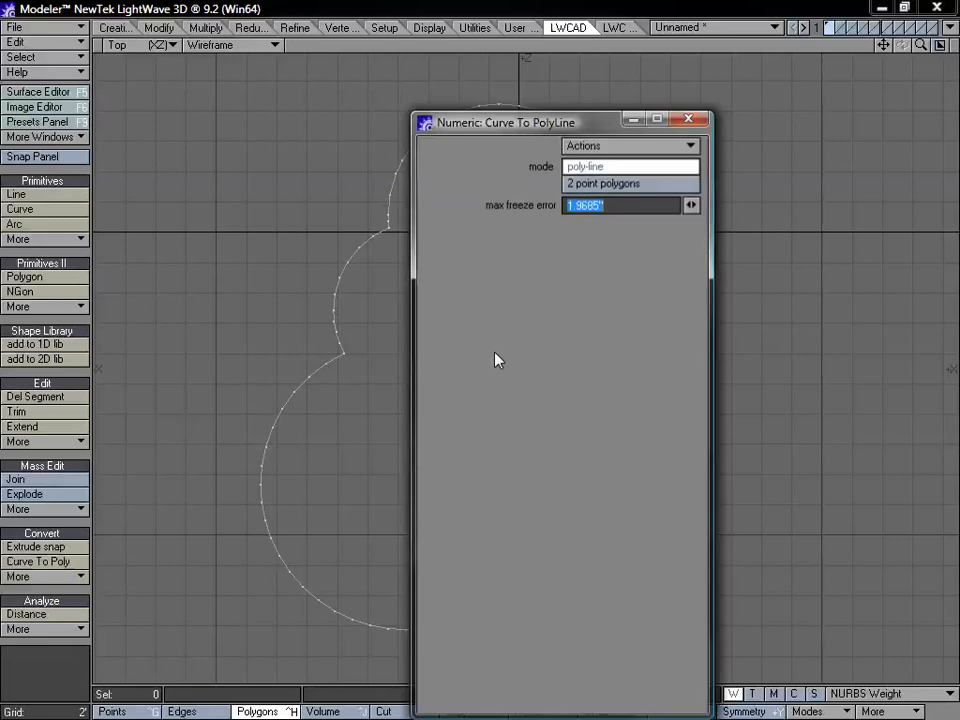
pyautogui.moveTo(430, 122); pyautogui.dragTo(623, 70)
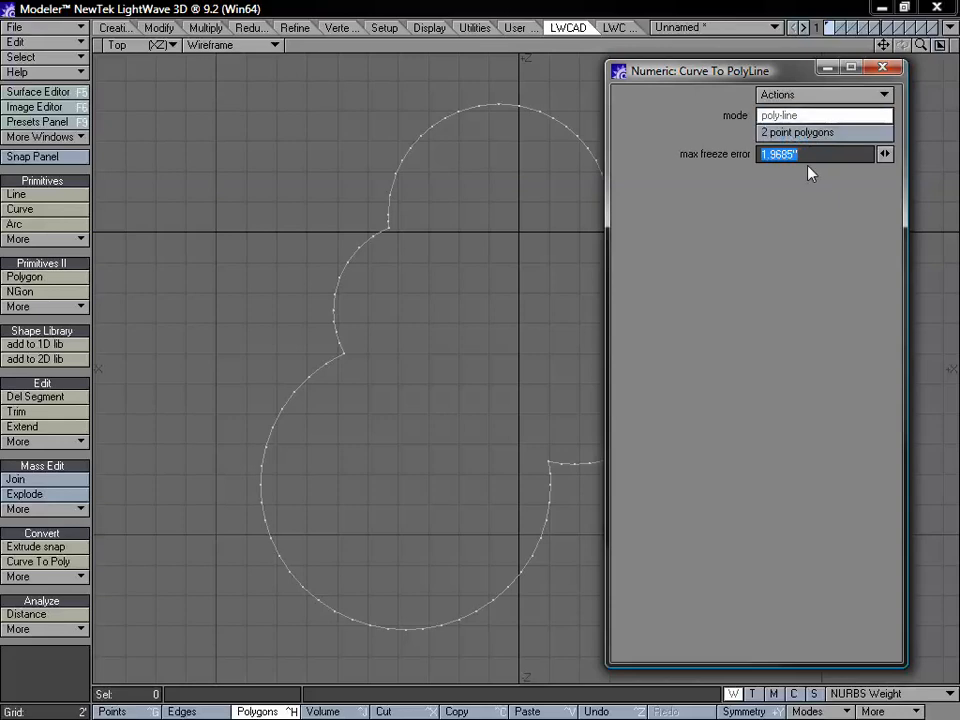
pyautogui.moveTo(885, 154); pyautogui.dragTo(867, 154)
pyautogui.moveTo(787, 76); pyautogui.dragTo(807, 75)
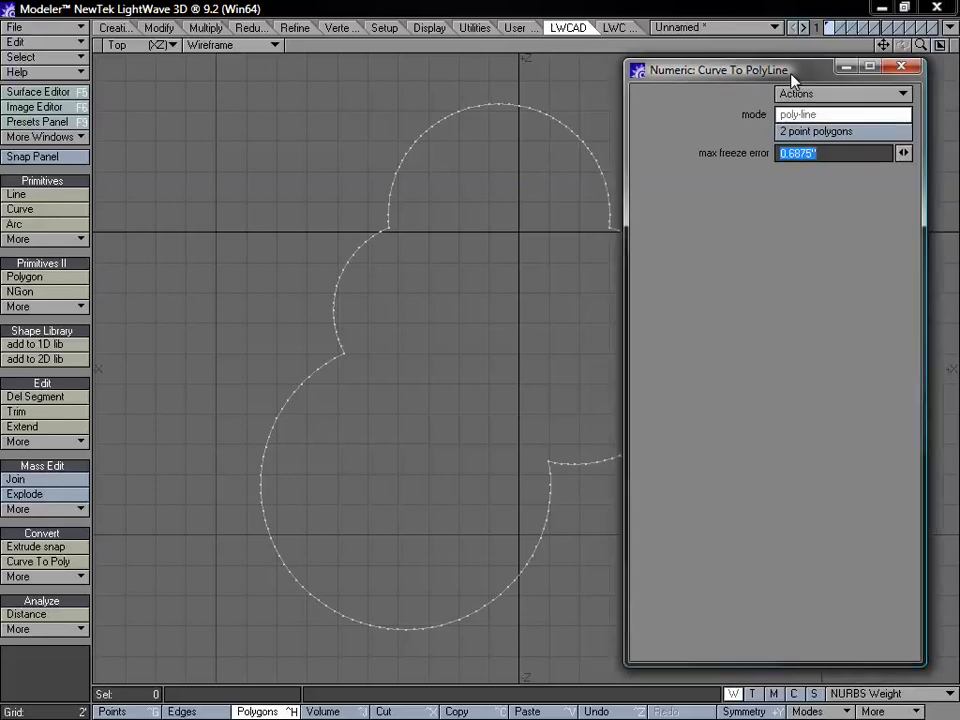
# - Try the 2 point polygons mode, return to poly-line mode and set the max freeze error to 0.7188"
pyautogui.click(815, 146)
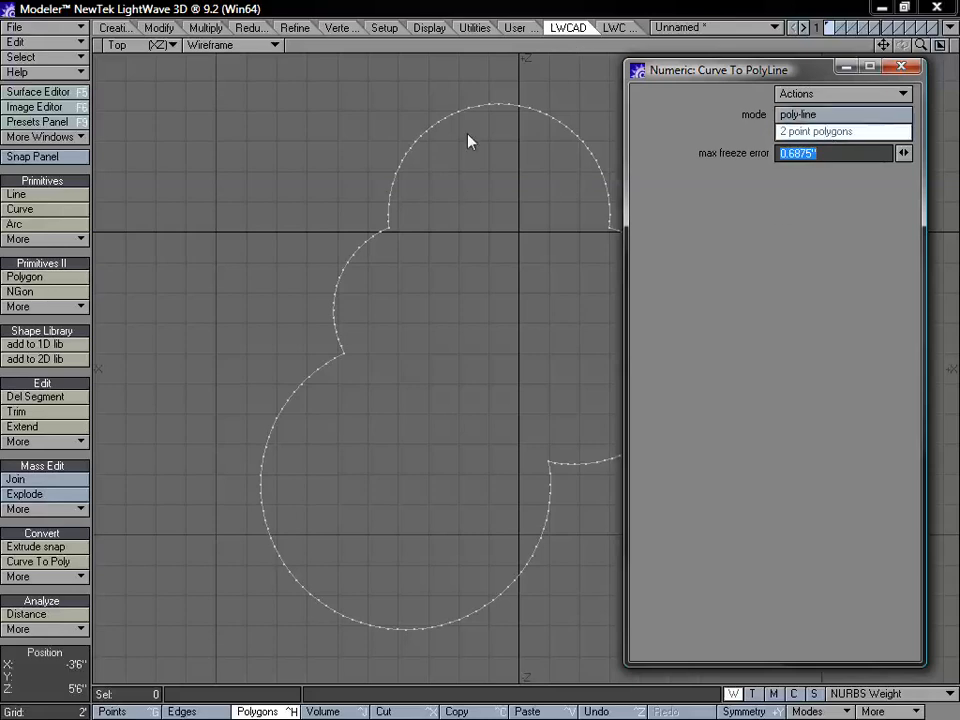
pyautogui.click(832, 131)
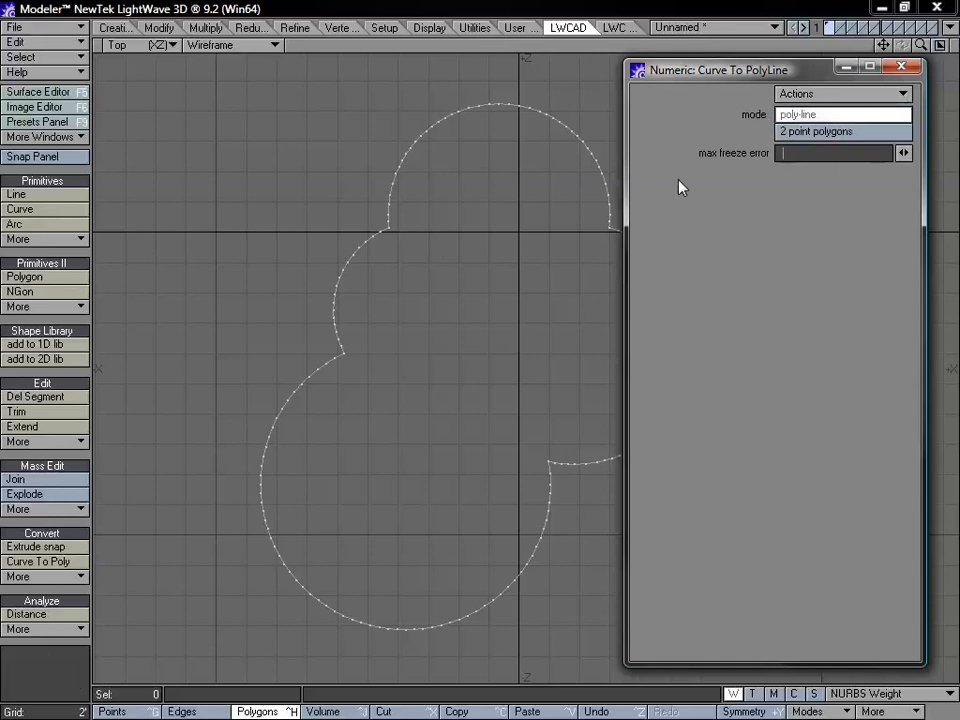
pyautogui.moveTo(903, 155); pyautogui.dragTo(930, 155)
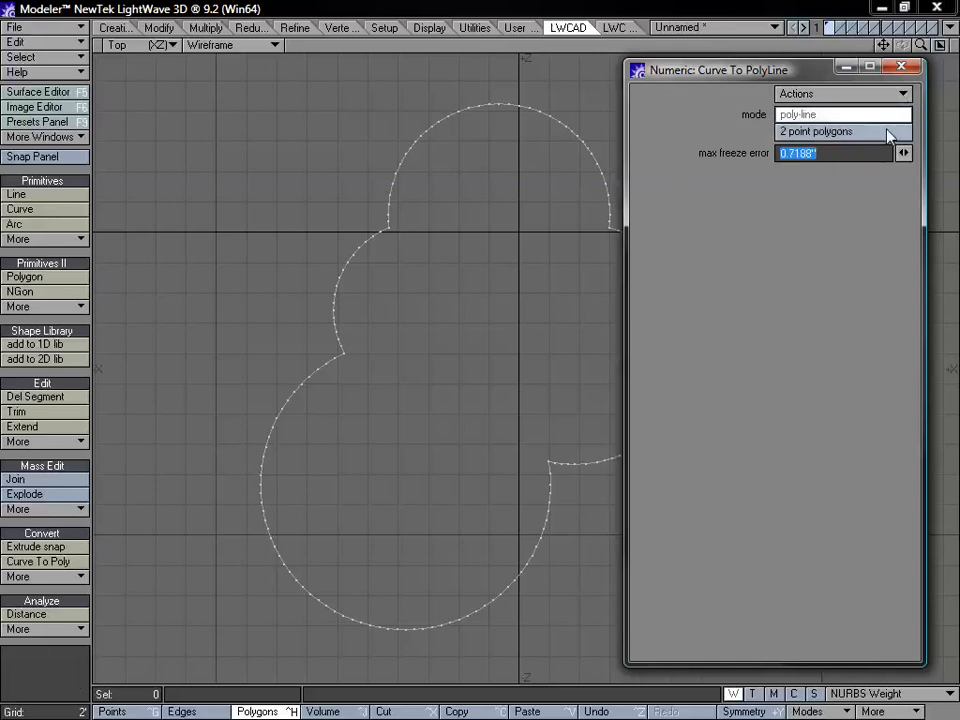
# - Apply the polyline conversion and select the outline's polylines in the Top view
pyautogui.press('Return')
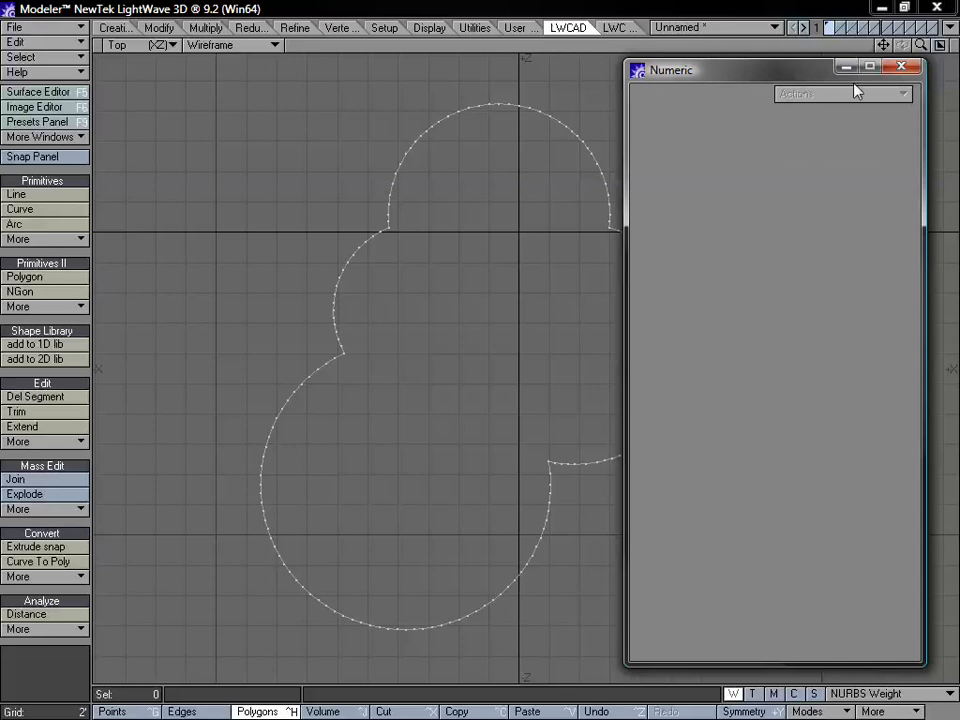
pyautogui.click(900, 67)
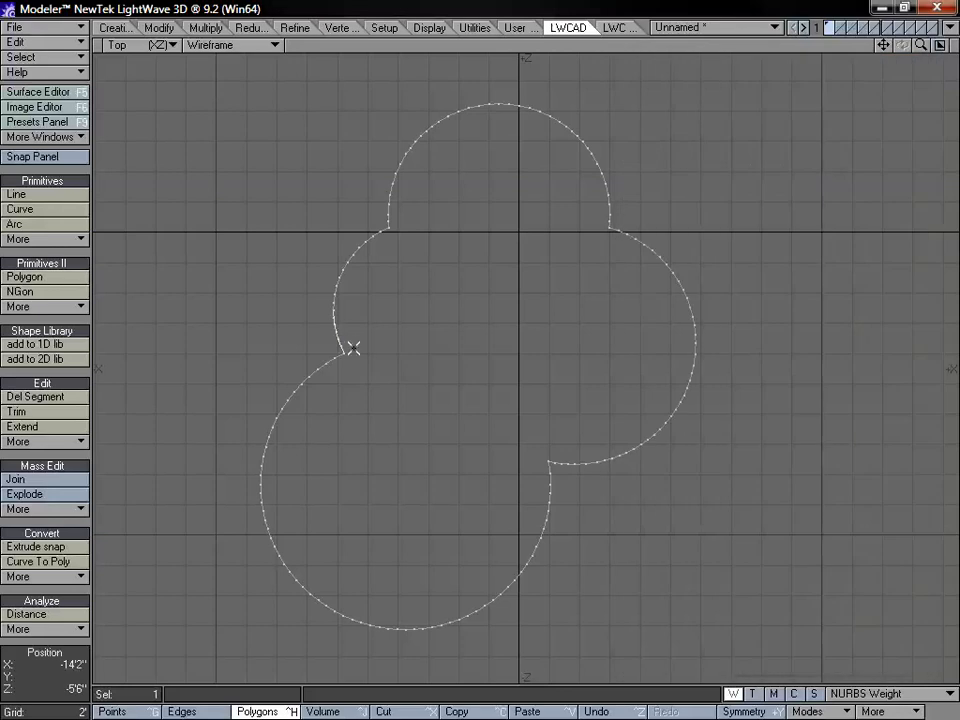
pyautogui.moveTo(337, 285)
pyautogui.mouseDown()
pyautogui.moveTo(373, 191)
pyautogui.moveTo(433, 148)
pyautogui.moveTo(525, 135)
pyautogui.moveTo(666, 243)
pyautogui.moveTo(623, 227)
pyautogui.moveTo(602, 231)
pyautogui.moveTo(673, 381)
pyautogui.moveTo(534, 427)
pyautogui.moveTo(518, 512)
pyautogui.moveTo(557, 564)
pyautogui.moveTo(339, 654)
pyautogui.moveTo(306, 420)
pyautogui.moveTo(204, 379)
pyautogui.moveTo(289, 384)
pyautogui.moveTo(279, 291)
pyautogui.moveTo(396, 288)
pyautogui.moveTo(418, 221)
pyautogui.moveTo(630, 216)
pyautogui.moveTo(690, 379)
pyautogui.moveTo(506, 449)
pyautogui.moveTo(587, 491)
pyautogui.moveTo(519, 401)
pyautogui.mouseUp()
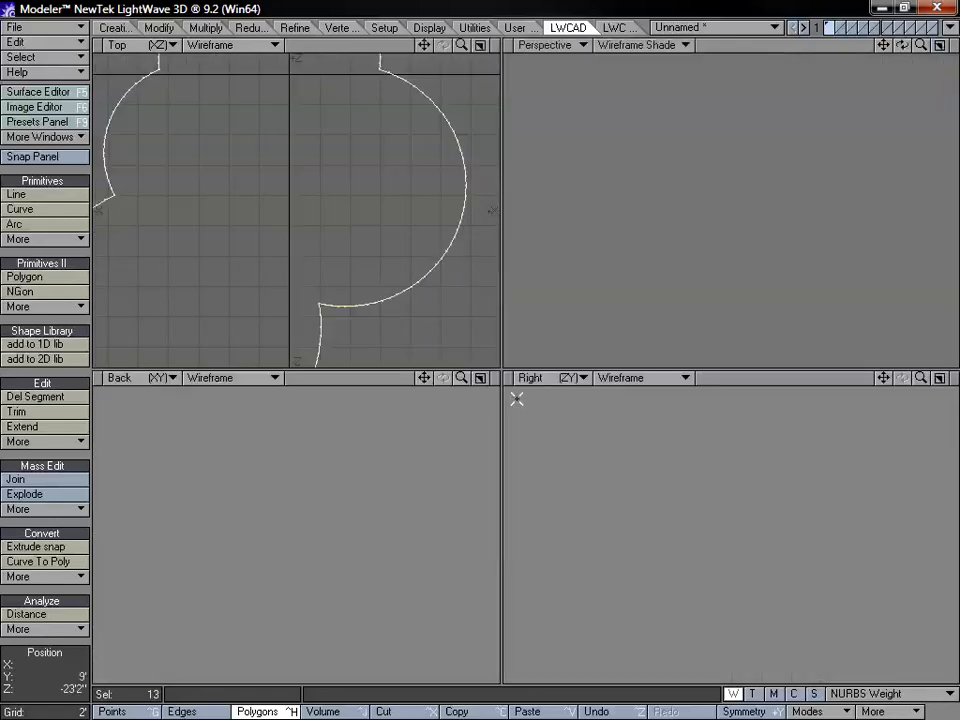
# - Deselect the converted polylines and merge the duplicate points of the cloud-shaped outline
pyautogui.press('a')
pyautogui.moveTo(760, 170)
pyautogui.keyDown('alt'); pyautogui.mouseDown()
pyautogui.moveTo(780, 227)
pyautogui.moveTo(645, 189)
pyautogui.moveTo(681, 176)
pyautogui.moveTo(675, 186)
pyautogui.mouseUp(); pyautogui.keyUp('alt')
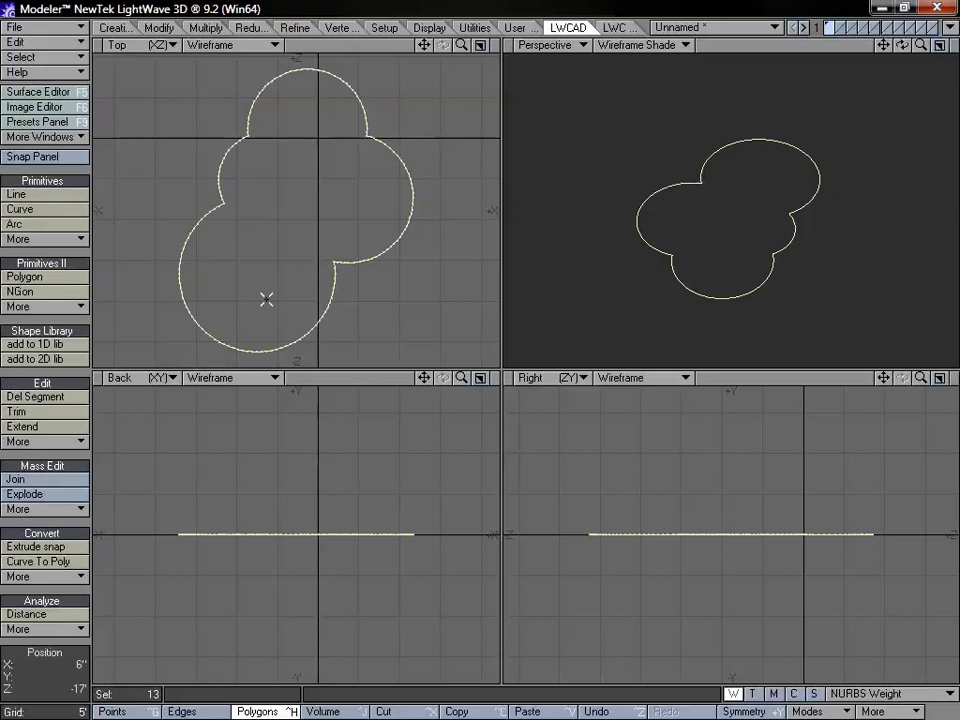
pyautogui.click(60, 546)
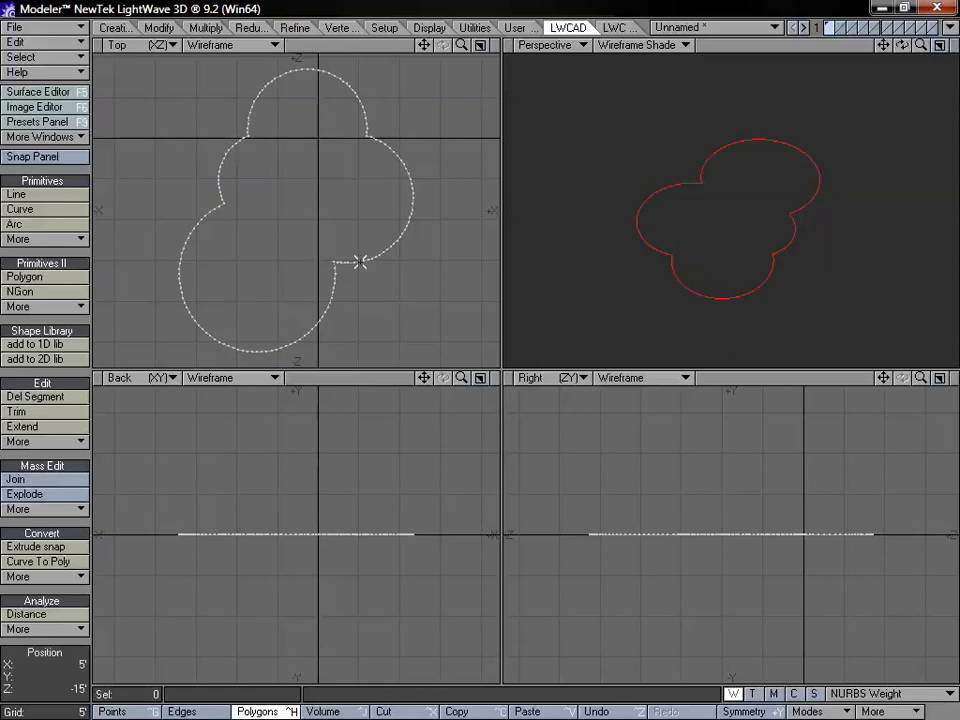
pyautogui.press('m')
pyautogui.press('Return')
pyautogui.press('Return')
# - Delete the whole cloud-shaped outline
pyautogui.moveTo(343, 242); pyautogui.dragTo(388, 294)
pyautogui.moveTo(329, 275)
pyautogui.keyDown('shift'); pyautogui.mouseDown()
pyautogui.moveTo(363, 329)
pyautogui.moveTo(362, 288)
pyautogui.moveTo(341, 275)
pyautogui.moveTo(392, 199)
pyautogui.moveTo(306, 88)
pyautogui.moveTo(240, 81)
pyautogui.mouseUp(); pyautogui.keyUp('shift')
pyautogui.click(703, 287)
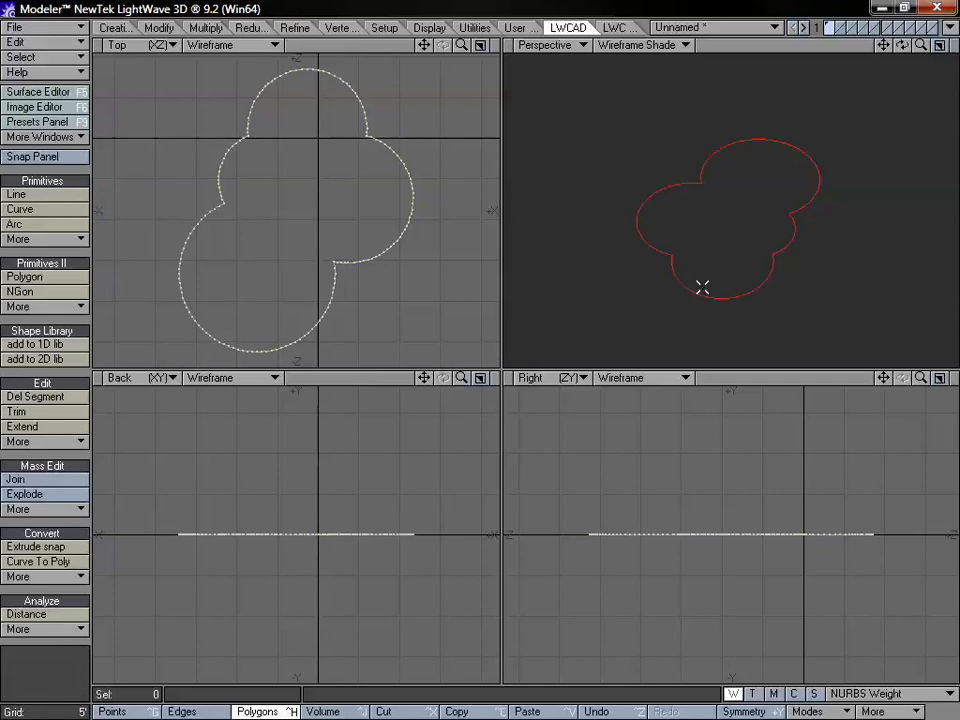
pyautogui.moveTo(764, 249)
pyautogui.keyDown('alt'); pyautogui.mouseDown()
pyautogui.moveTo(750, 204)
pyautogui.moveTo(758, 267)
pyautogui.mouseUp(); pyautogui.keyUp('alt')
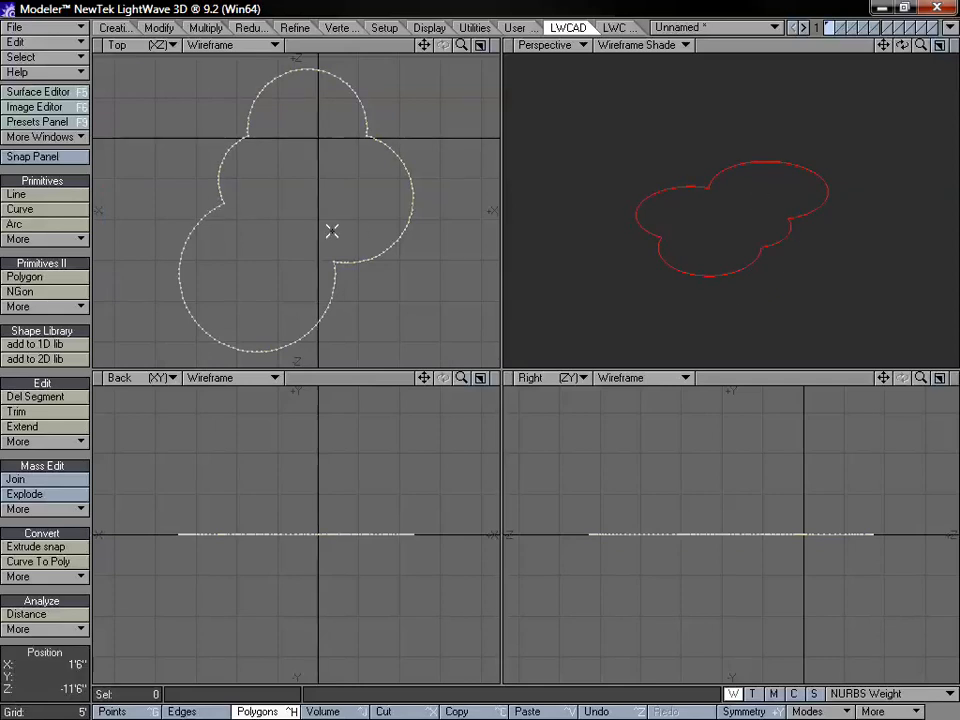
pyautogui.press('Delete')
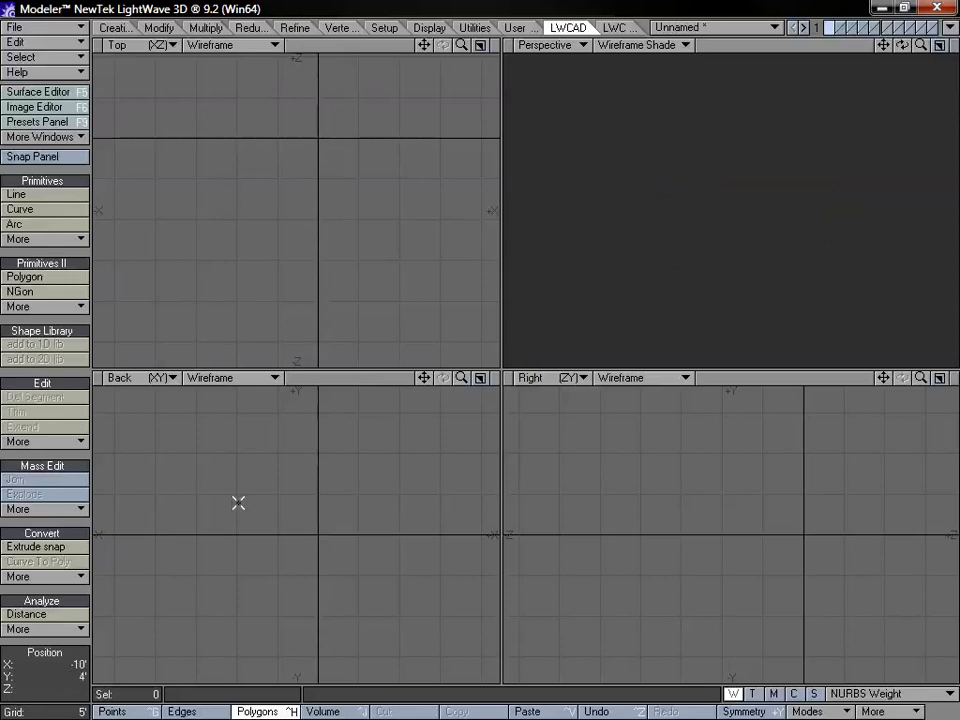
# - Draw a winding open LWCAD curve with seven control points in the Top view
pyautogui.click(45, 209)
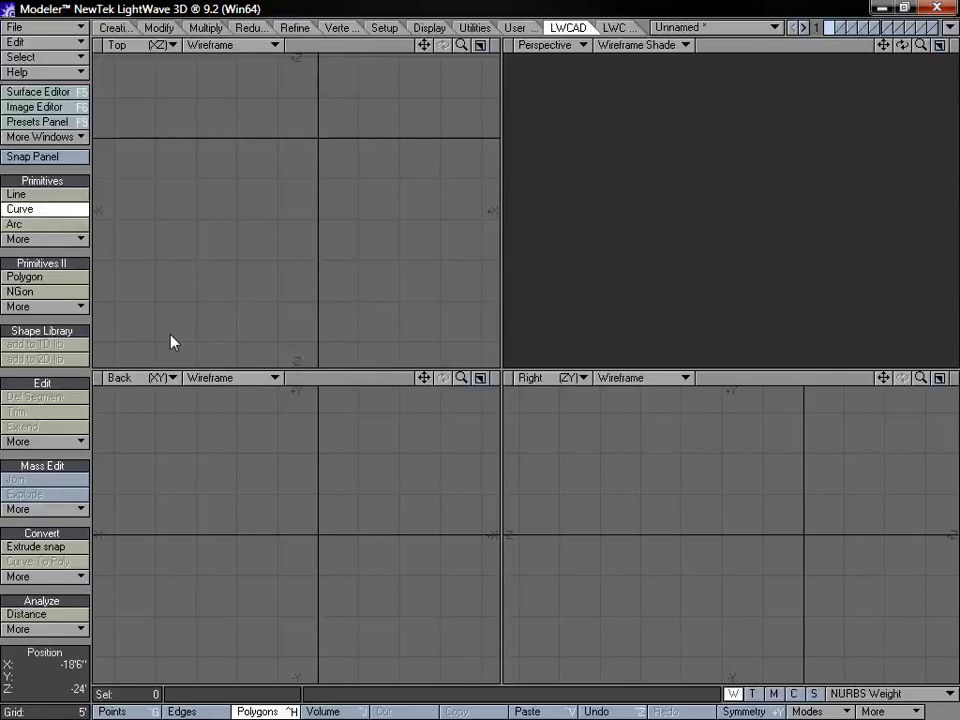
pyautogui.click(189, 334)
pyautogui.click(181, 144)
pyautogui.click(440, 252)
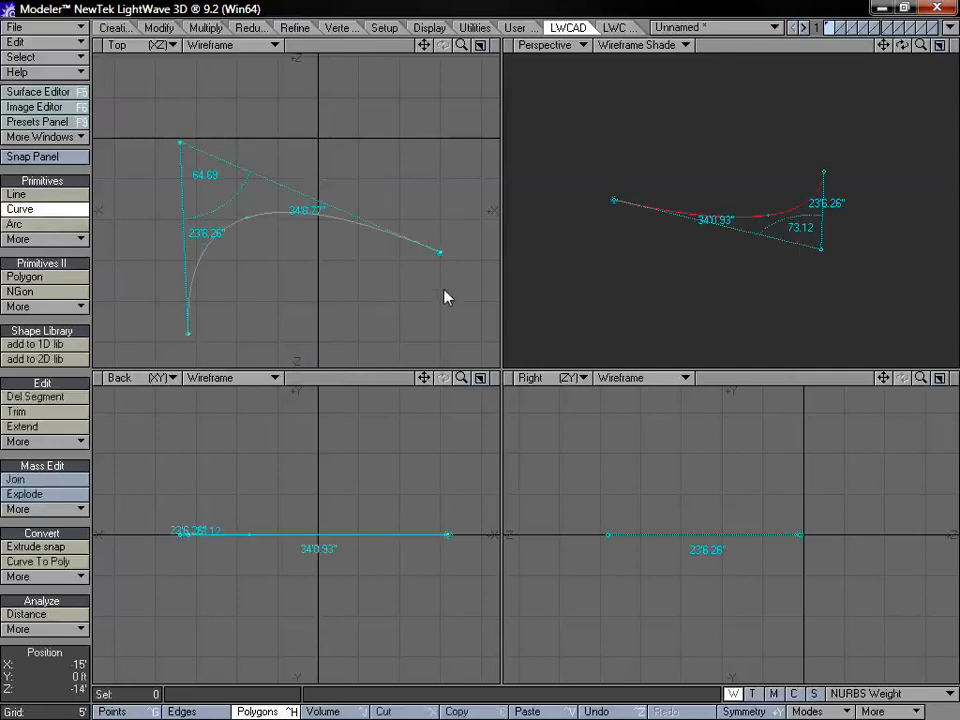
pyautogui.click(444, 290)
pyautogui.click(463, 107)
pyautogui.moveTo(424, 45); pyautogui.dragTo(402, 115)
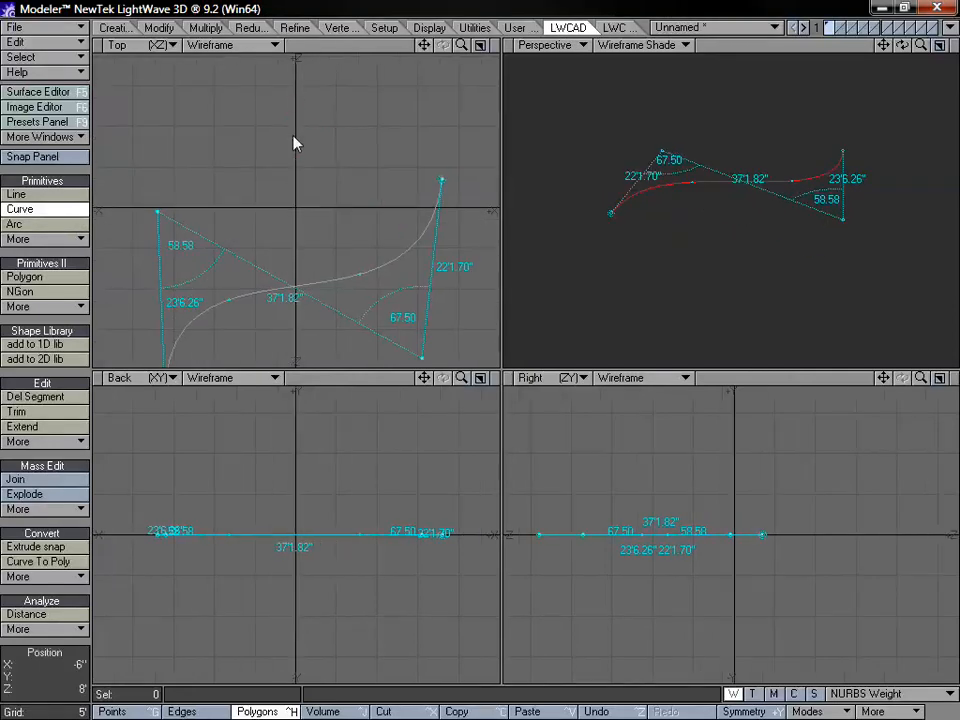
pyautogui.click(255, 69)
pyautogui.click(149, 142)
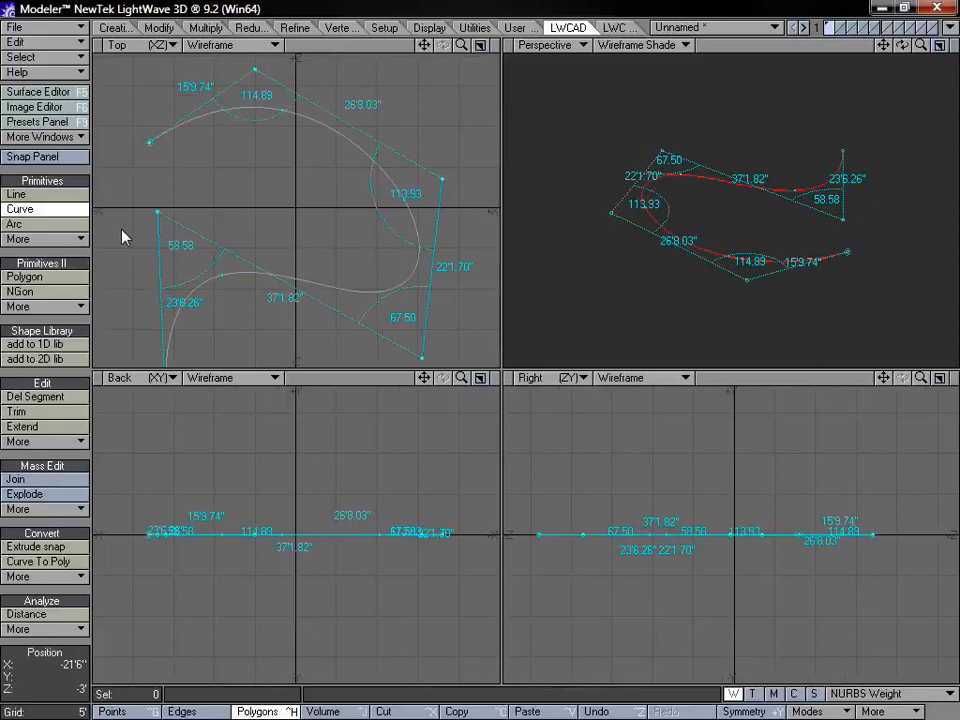
pyautogui.moveTo(122, 237); pyautogui.dragTo(112, 224)
pyautogui.press('Return')
pyautogui.moveTo(424, 45)
pyautogui.mouseDown()
pyautogui.moveTo(420, 0)
pyautogui.moveTo(428, 49)
pyautogui.moveTo(420, 45)
pyautogui.moveTo(444, 45)
pyautogui.moveTo(425, 64)
pyautogui.mouseUp()
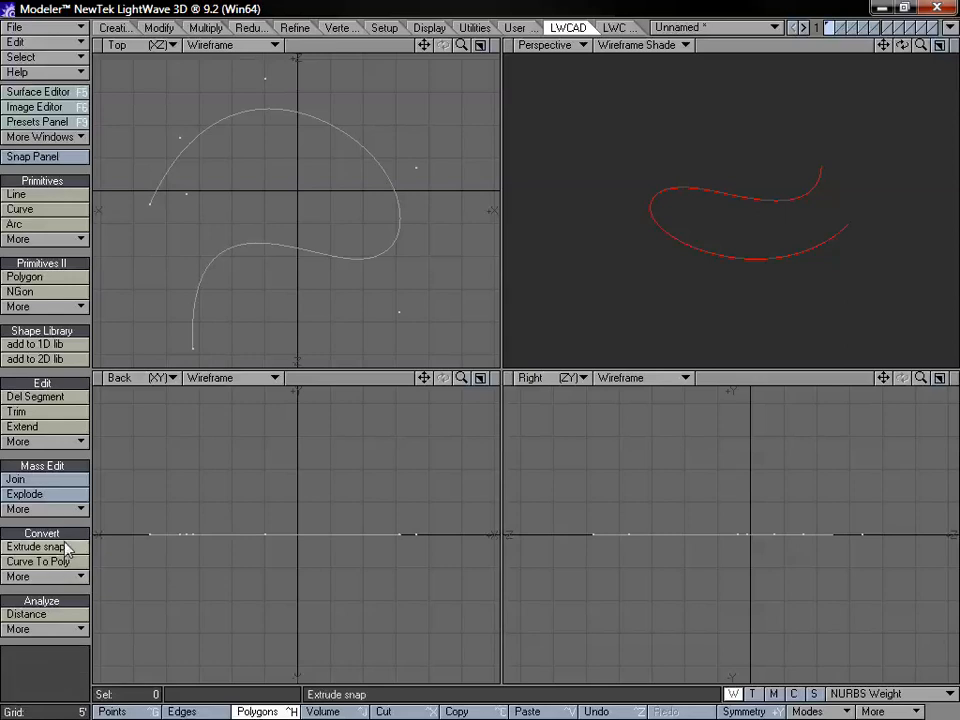
# - Convert the curve with Curve To LWcur at a max freeze error of 8.9375", and check the result by selecting and deselecting it
pyautogui.click(57, 580)
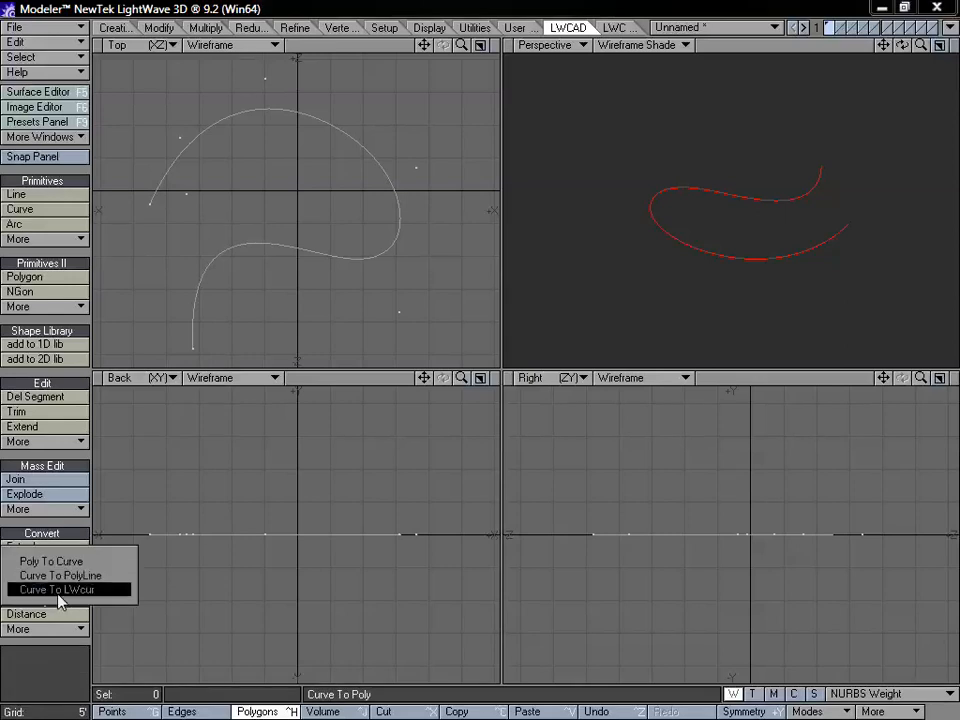
pyautogui.click(50, 590)
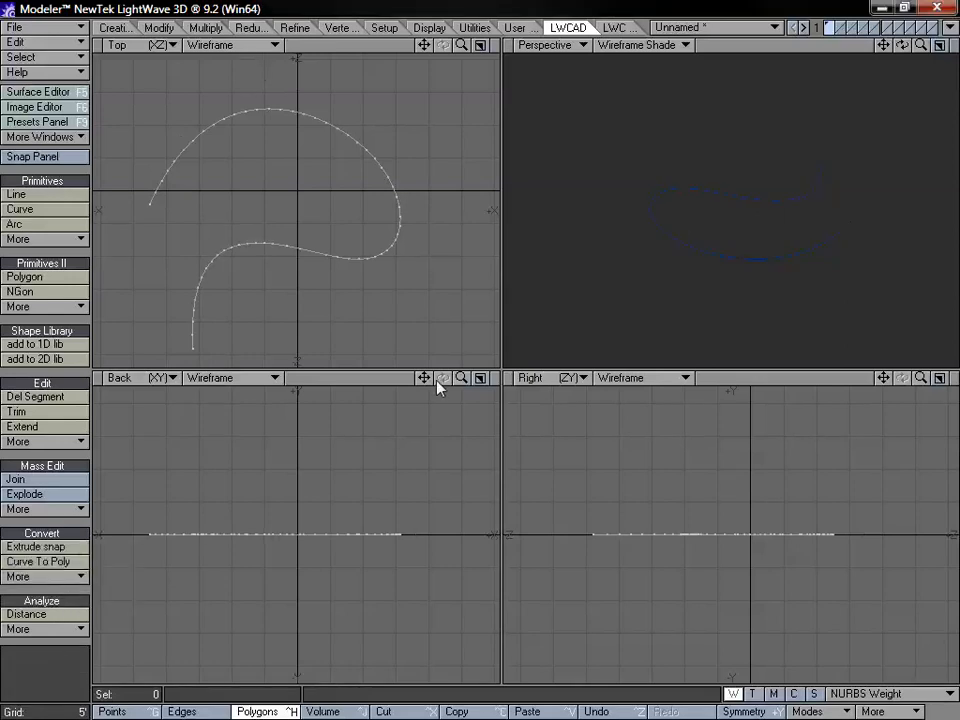
pyautogui.moveTo(697, 71); pyautogui.dragTo(454, 216)
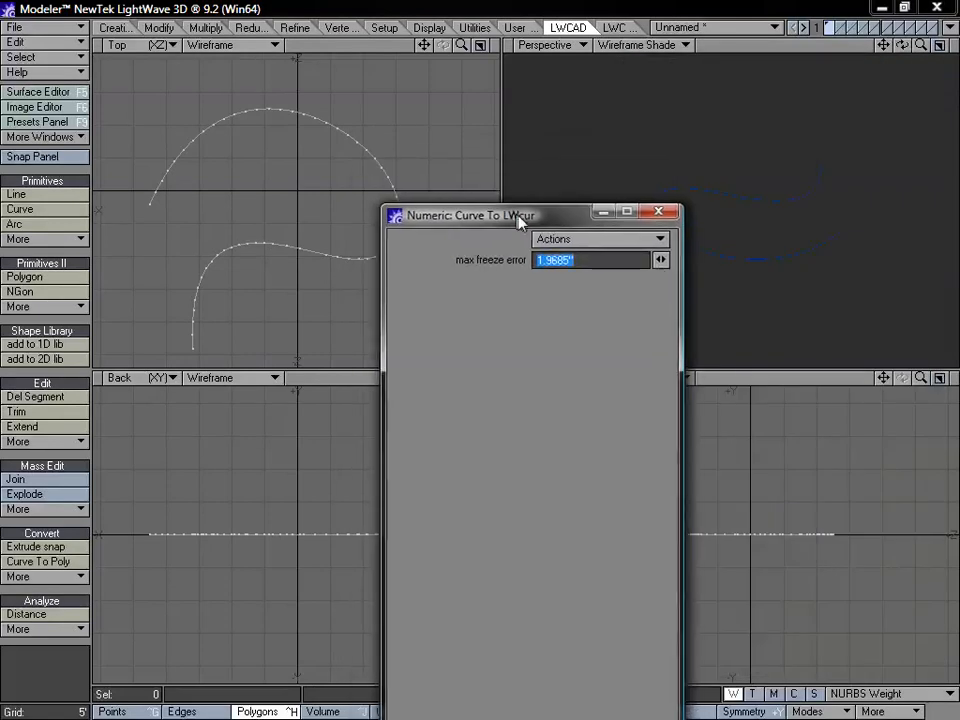
pyautogui.moveTo(666, 262); pyautogui.dragTo(710, 262)
pyautogui.moveTo(664, 260)
pyautogui.mouseDown()
pyautogui.moveTo(676, 260)
pyautogui.moveTo(652, 260)
pyautogui.moveTo(674, 260)
pyautogui.mouseUp()
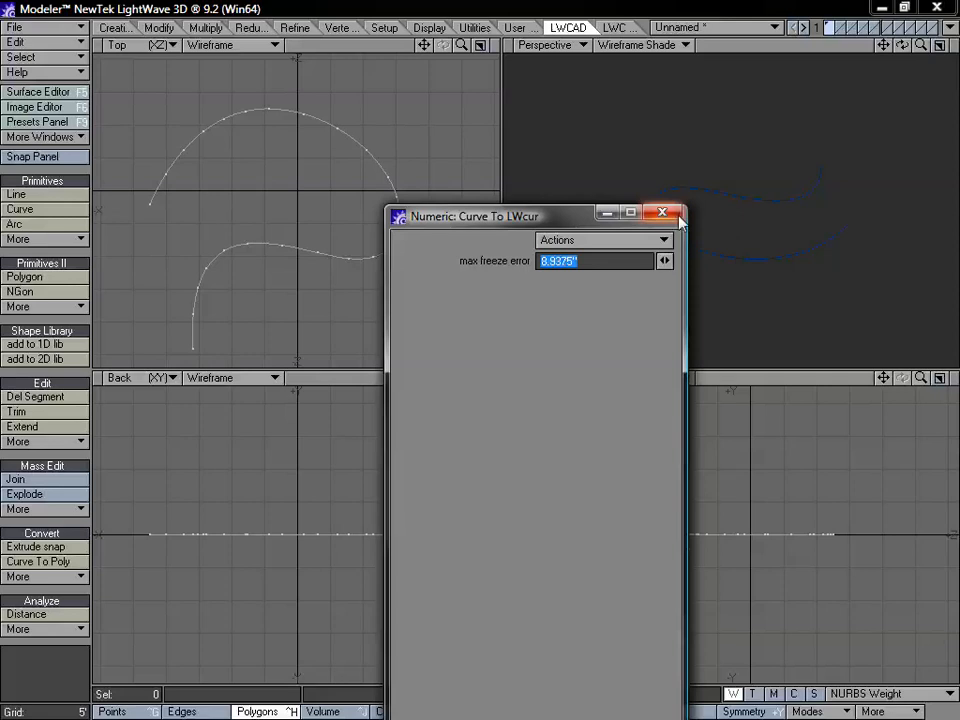
pyautogui.press('n')
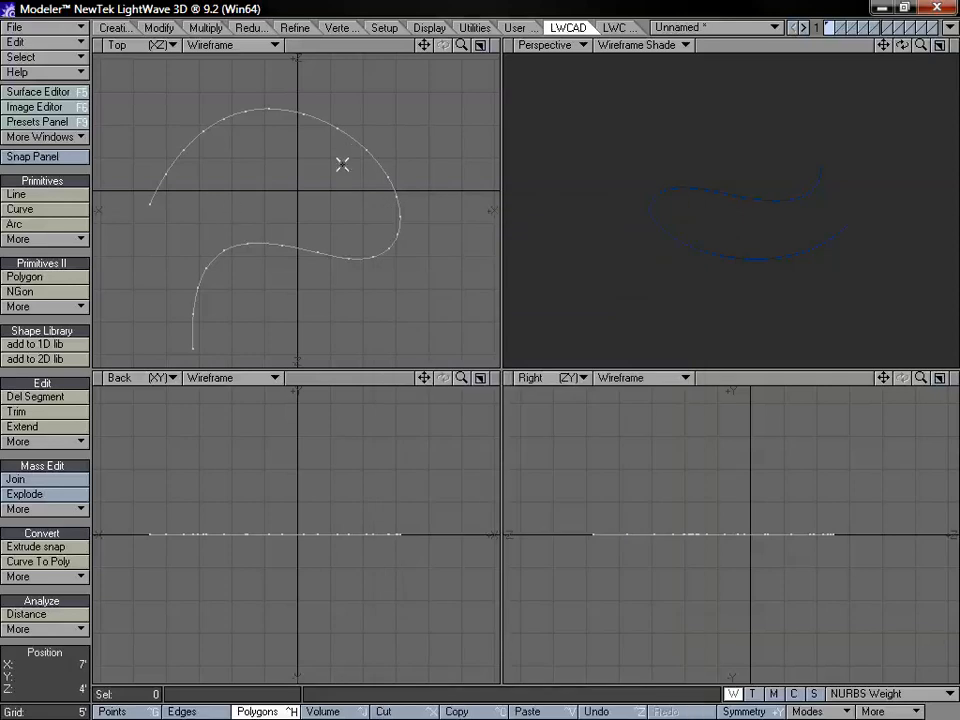
pyautogui.moveTo(343, 165); pyautogui.dragTo(379, 124)
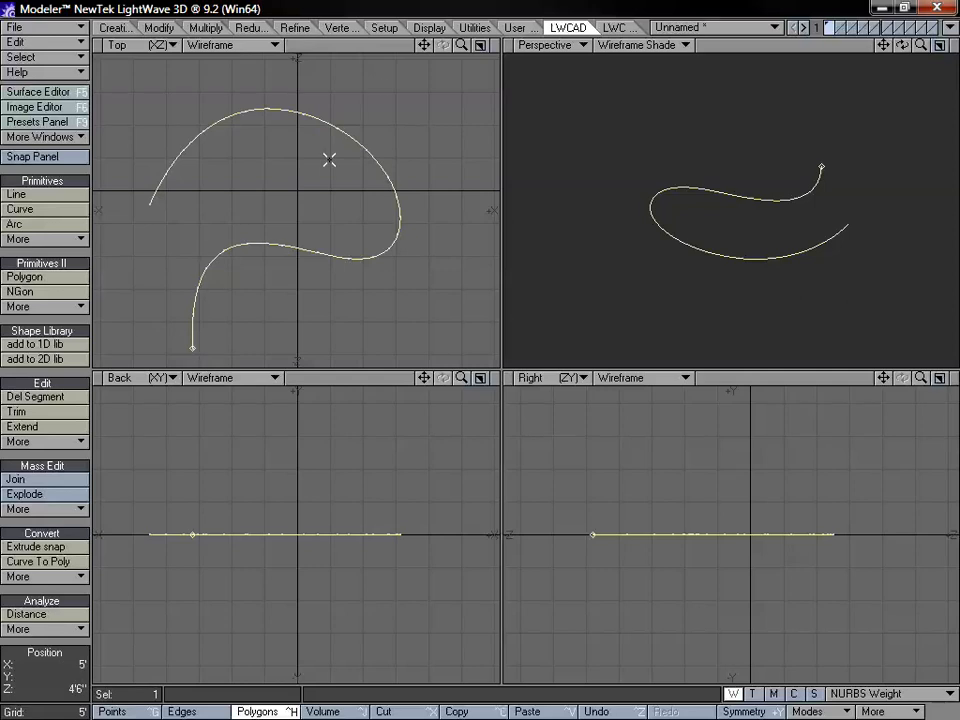
pyautogui.hotkey('ctrl', 'd')
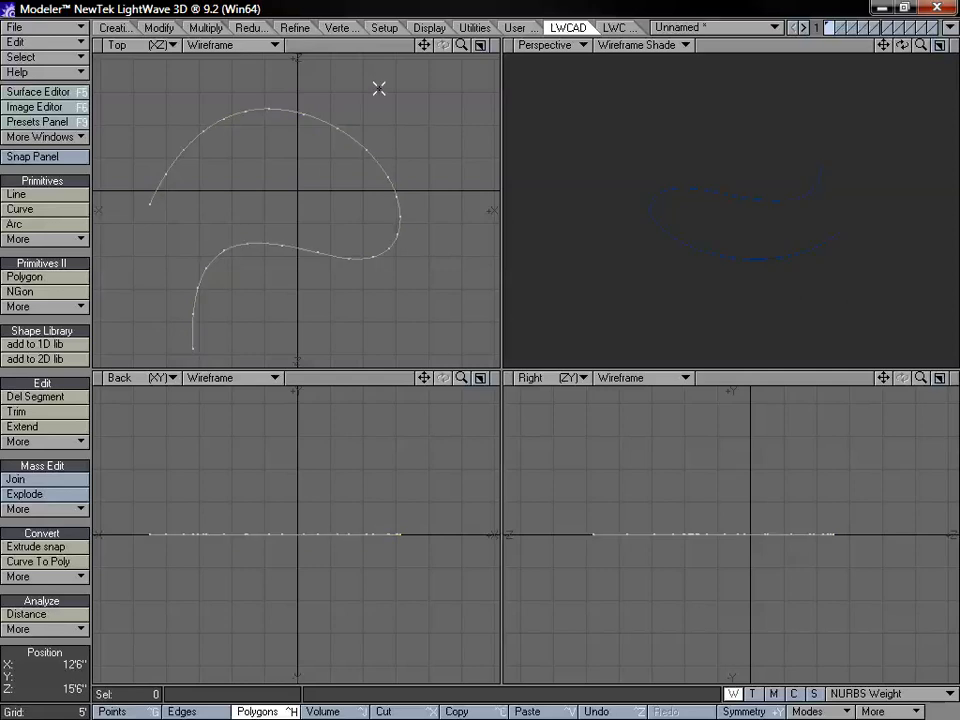